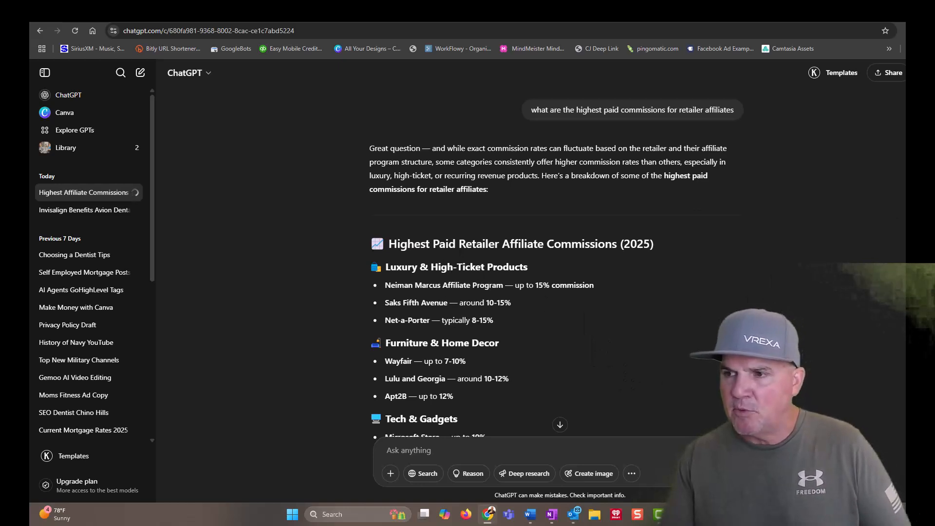
Review the ChatGPT answer's retailer categories and their affiliate commission rates, from luxury products to watches and jewelry.
{"action": "scroll", "coordinate": [556, 258], "scroll_direction": "down", "scroll_amount": 2}
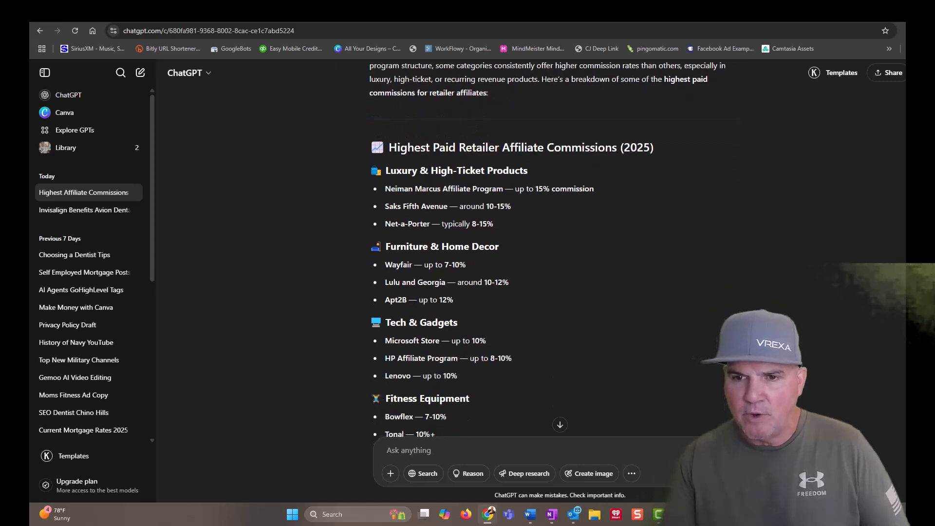
{"action": "scroll", "coordinate": [375, 442], "scroll_direction": "down", "scroll_amount": 1}
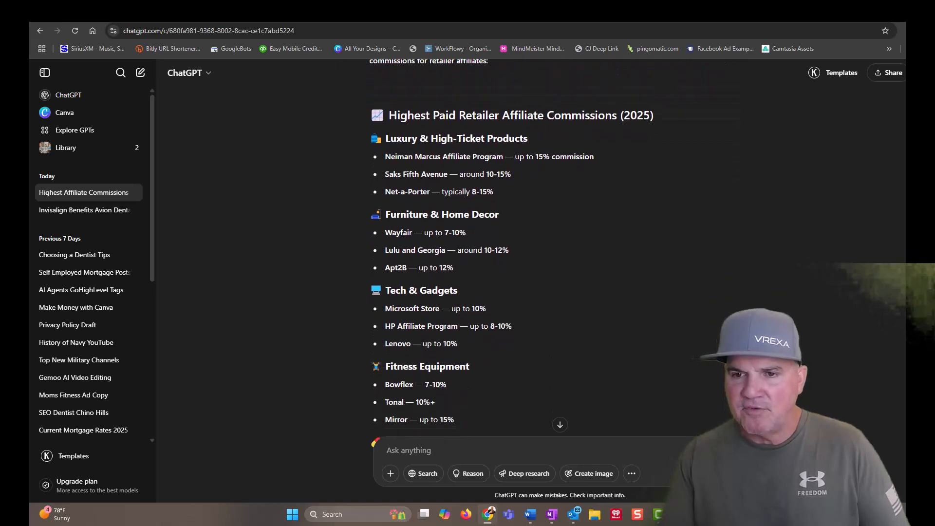
{"action": "scroll", "coordinate": [511, 253], "scroll_direction": "down", "scroll_amount": 1}
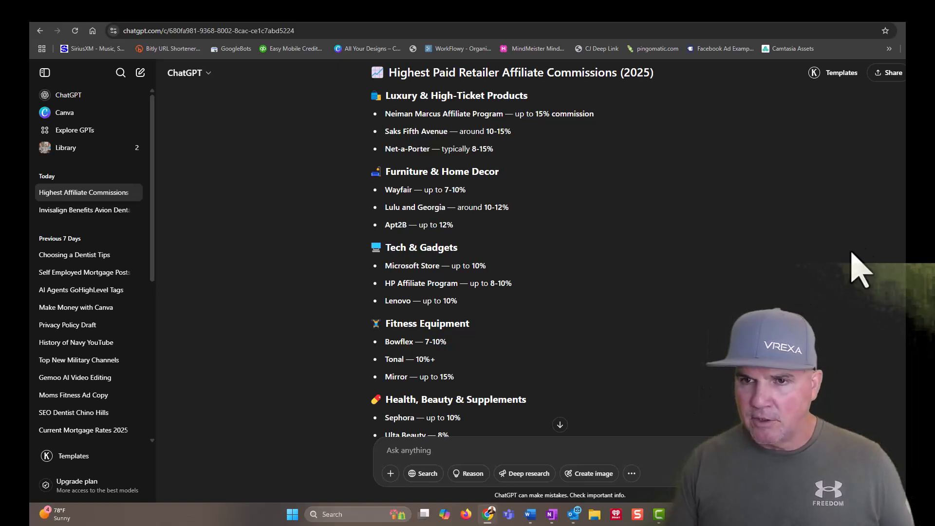
{"action": "scroll", "coordinate": [534, 280], "scroll_direction": "down", "scroll_amount": 3}
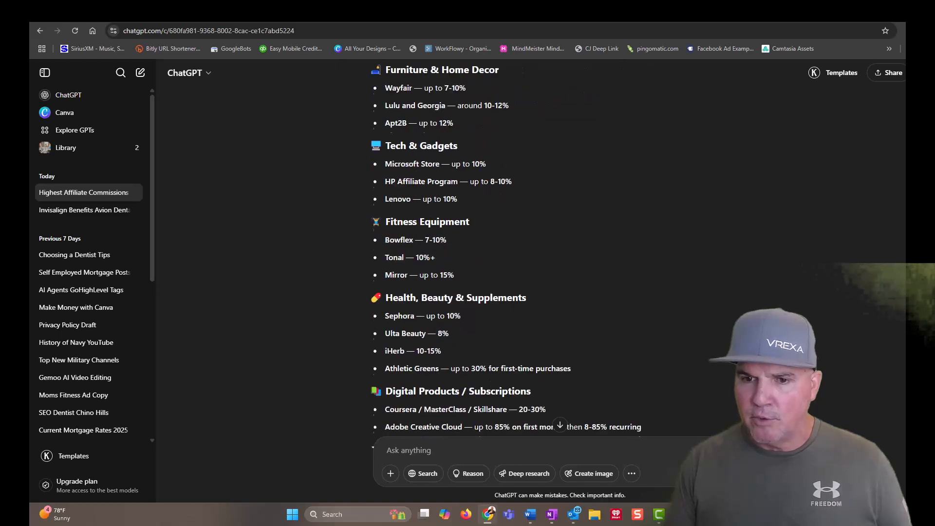
{"action": "scroll", "coordinate": [534, 280], "scroll_direction": "down", "scroll_amount": 1}
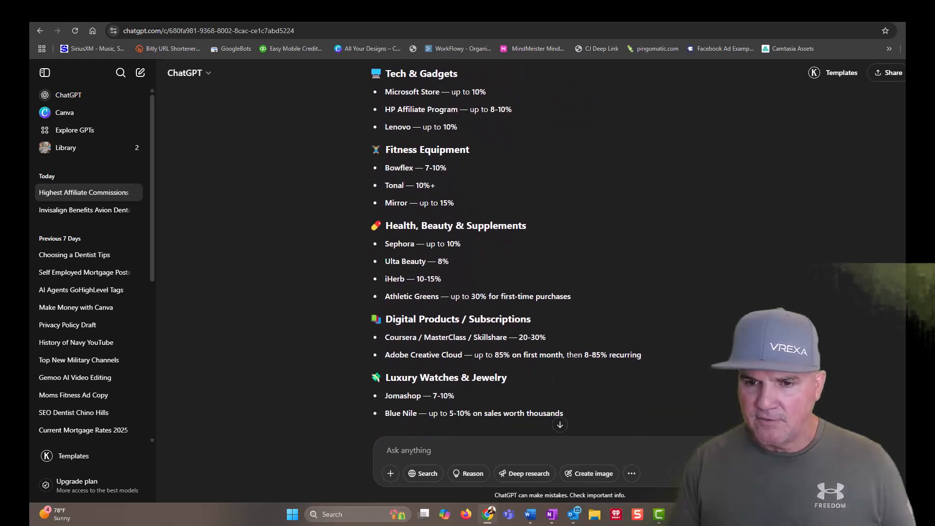
{"action": "scroll", "coordinate": [533, 280], "scroll_direction": "down", "scroll_amount": 1}
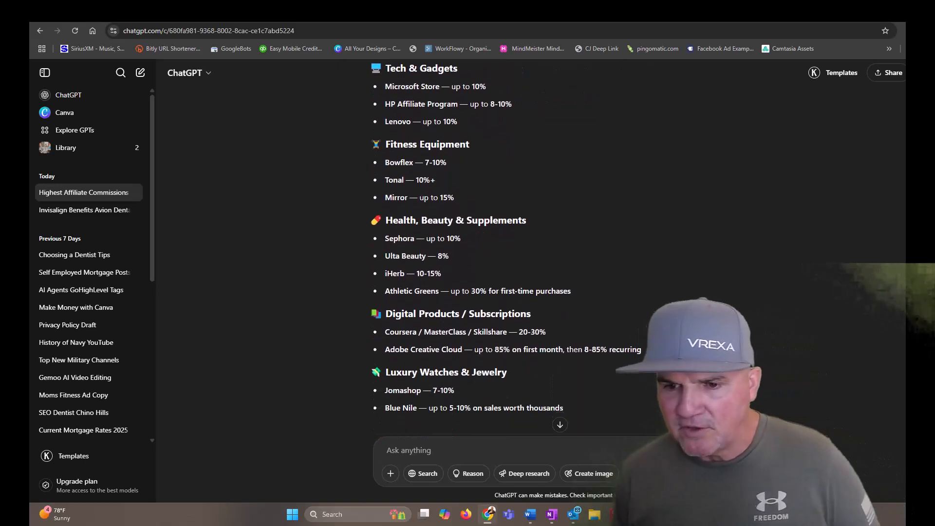
{"action": "scroll", "coordinate": [534, 280], "scroll_direction": "up", "scroll_amount": 1}
{"action": "scroll", "coordinate": [534, 279], "scroll_direction": "up", "scroll_amount": 2}
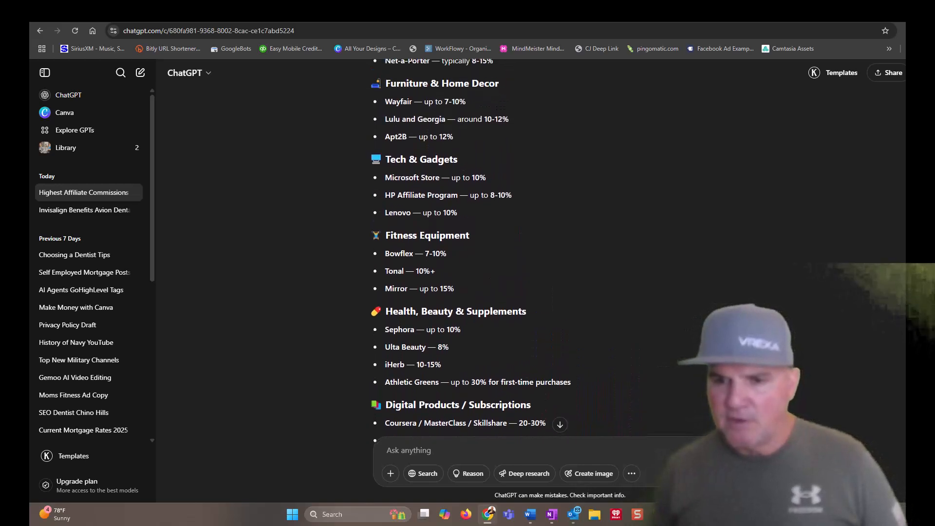
{"action": "scroll", "coordinate": [672, 324], "scroll_direction": "up", "scroll_amount": 1}
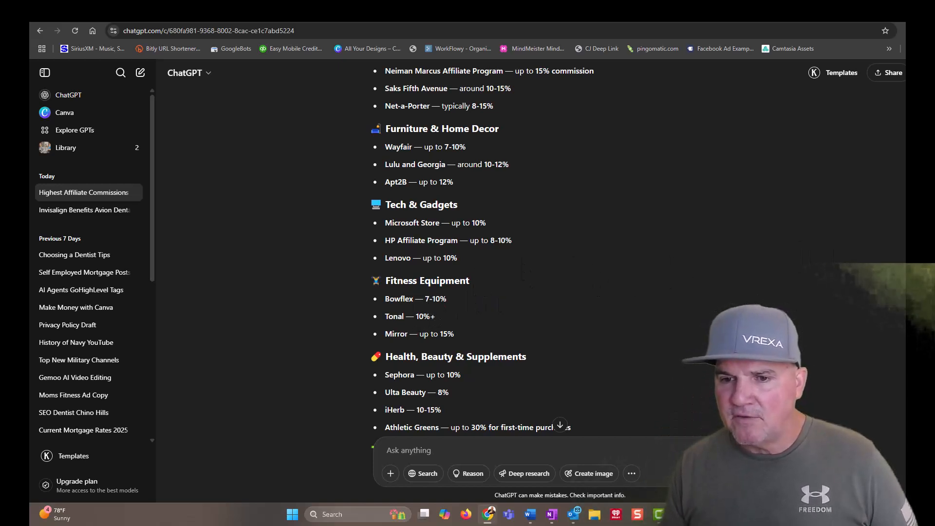
{"action": "scroll", "coordinate": [482, 249], "scroll_direction": "up", "scroll_amount": 1}
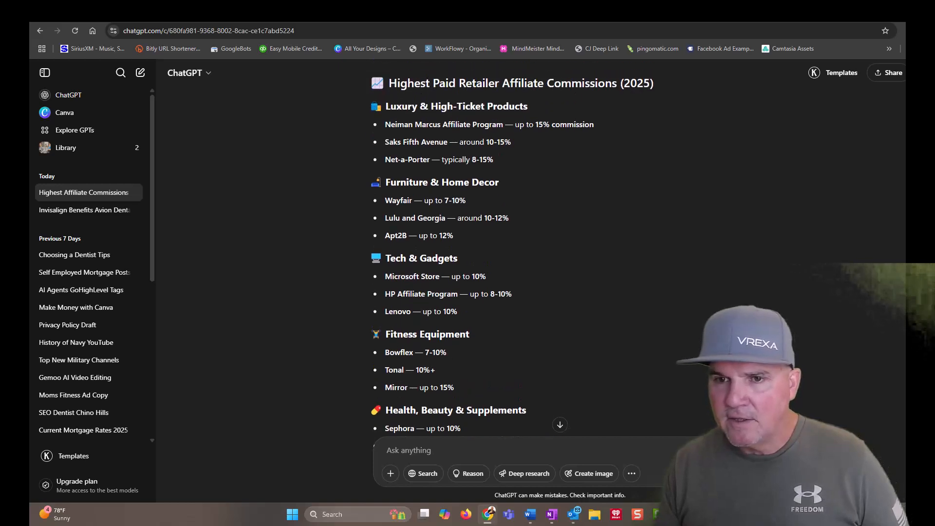
{"action": "scroll", "coordinate": [512, 256], "scroll_direction": "up", "scroll_amount": 2}
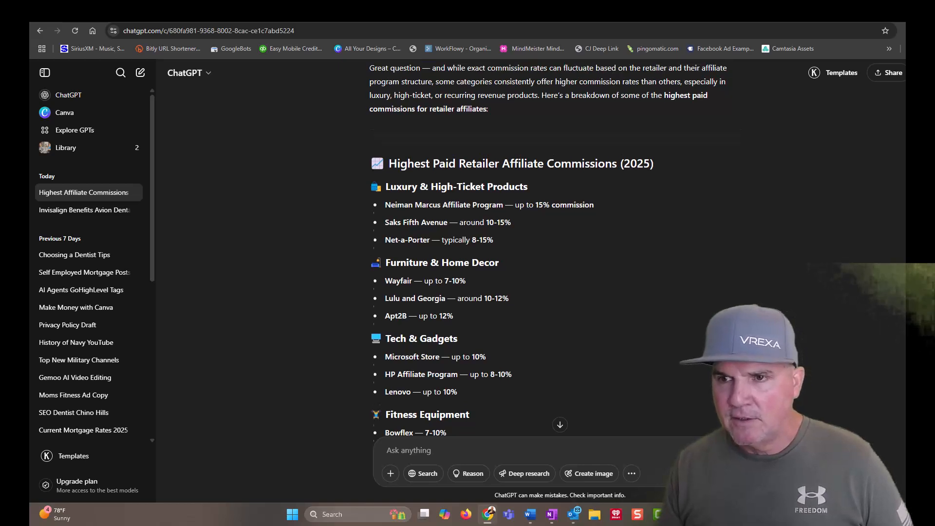
Open the Shopify article on the best affiliate programs and read its introduction and the factors for evaluating programs.
{"action": "left_click", "coordinate": [395, 21]}
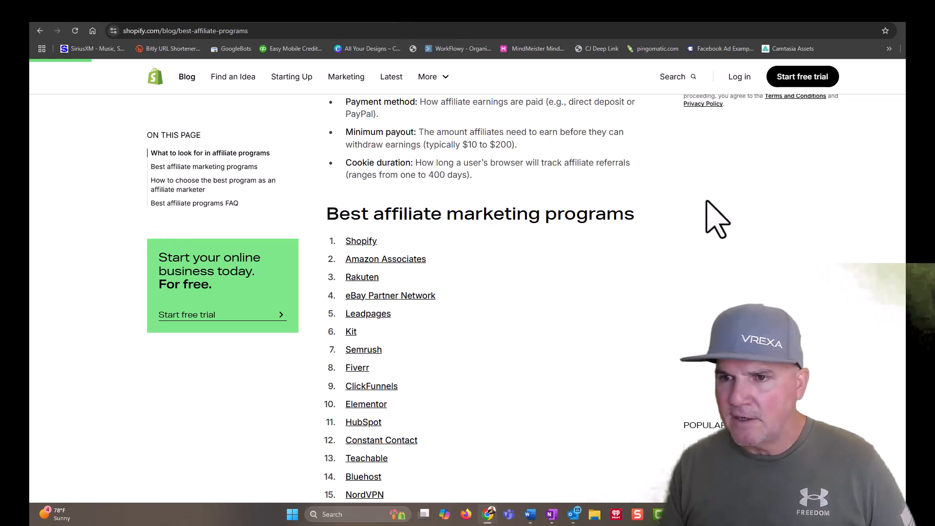
{"action": "scroll", "coordinate": [570, 275], "scroll_direction": "up", "scroll_amount": 5}
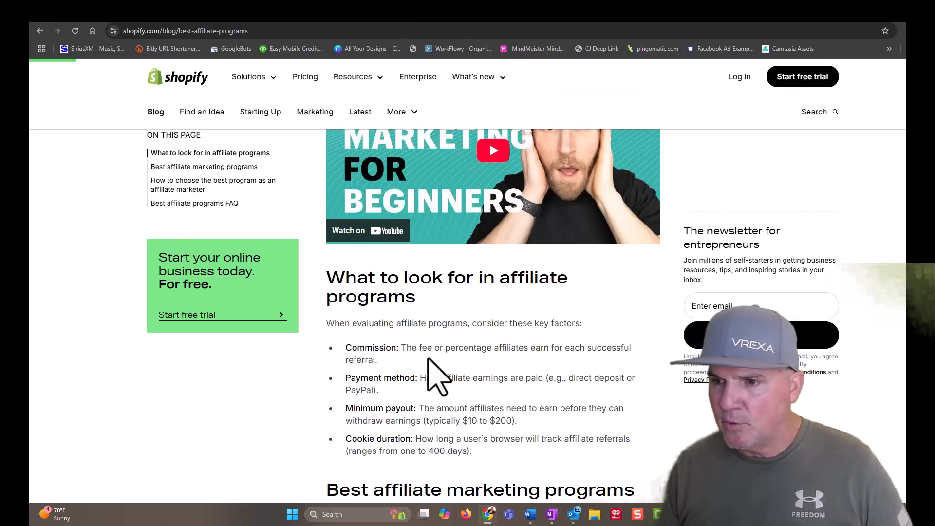
{"action": "scroll", "coordinate": [431, 370], "scroll_direction": "up", "scroll_amount": 5}
{"action": "scroll", "coordinate": [428, 370], "scroll_direction": "up", "scroll_amount": 5}
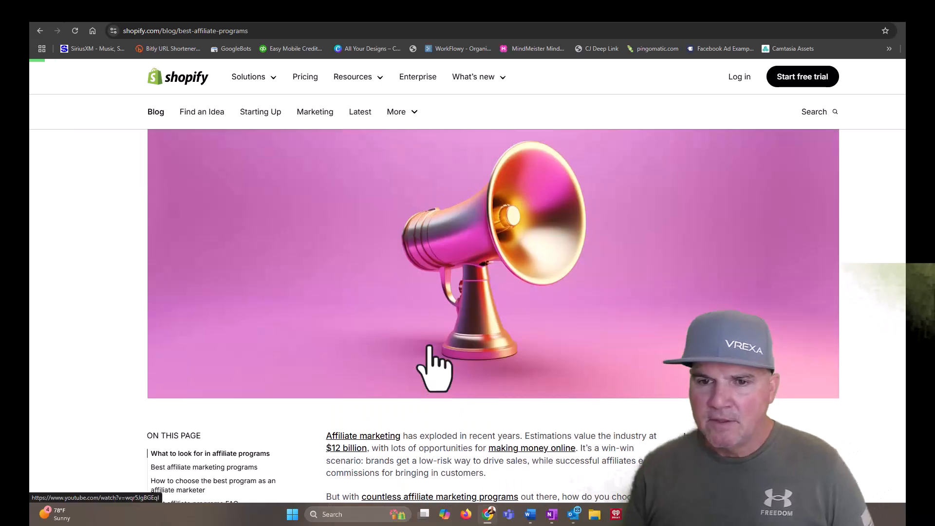
{"action": "scroll", "coordinate": [431, 369], "scroll_direction": "down", "scroll_amount": 5}
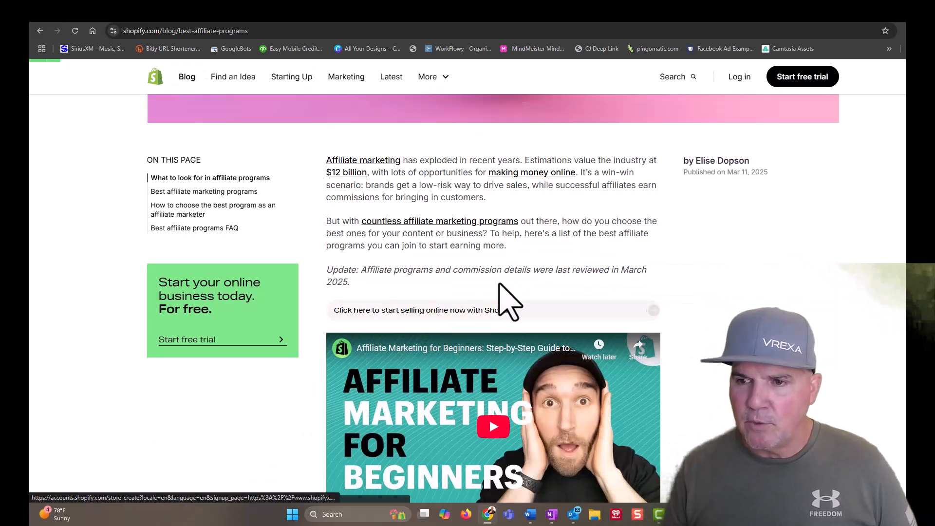
{"action": "scroll", "coordinate": [586, 298], "scroll_direction": "down", "scroll_amount": 5}
{"action": "scroll", "coordinate": [589, 294], "scroll_direction": "down", "scroll_amount": 5}
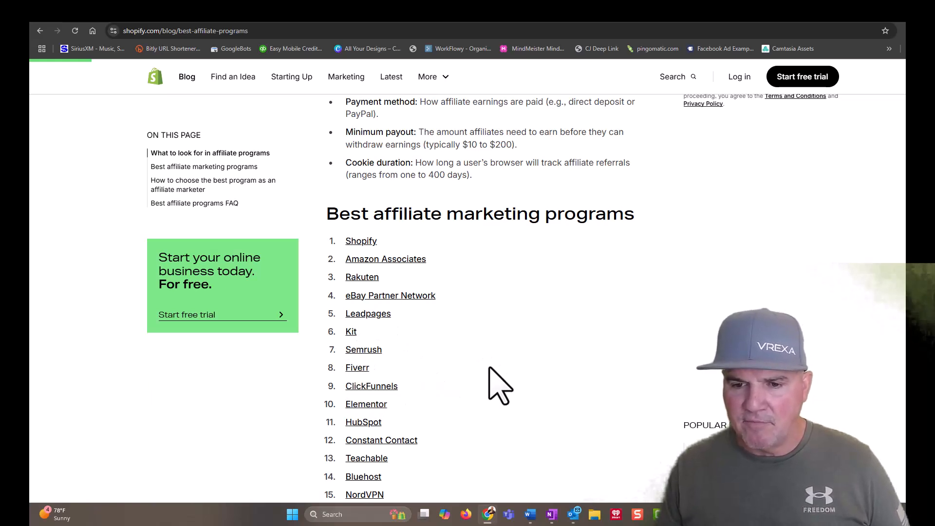
Look through the Shopify article's full numbered list of best affiliate marketing programs, from Shopify to Adobe.
{"action": "scroll", "coordinate": [489, 364], "scroll_direction": "down", "scroll_amount": 5}
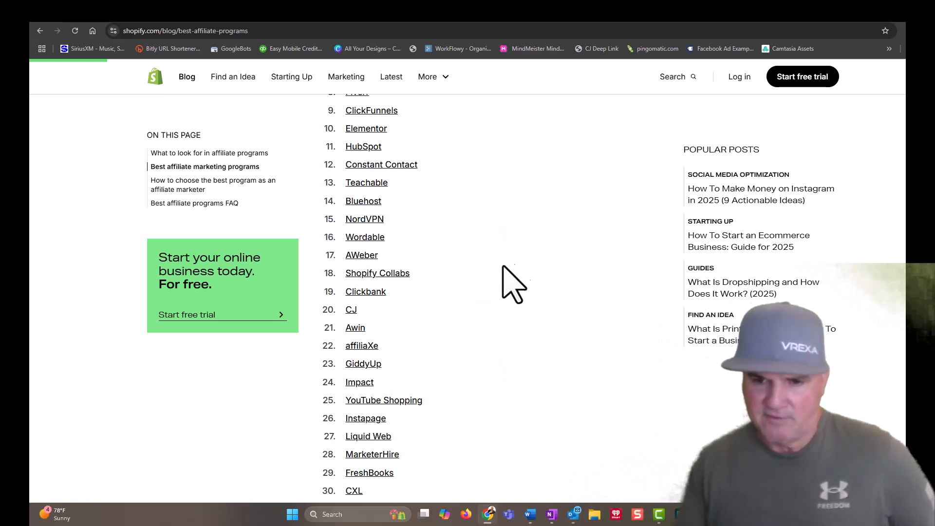
{"action": "scroll", "coordinate": [487, 333], "scroll_direction": "down", "scroll_amount": 5}
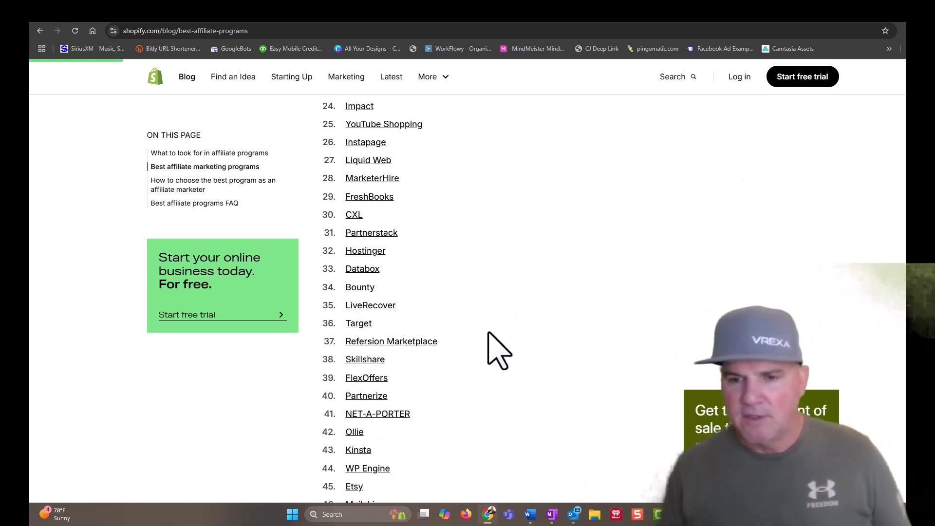
{"action": "scroll", "coordinate": [487, 343], "scroll_direction": "down", "scroll_amount": 5}
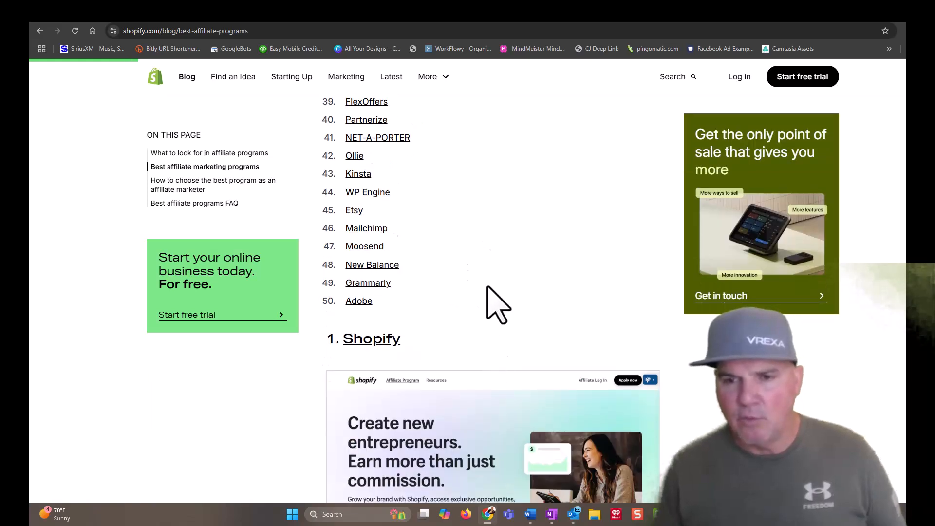
{"action": "scroll", "coordinate": [487, 287], "scroll_direction": "up", "scroll_amount": 10}
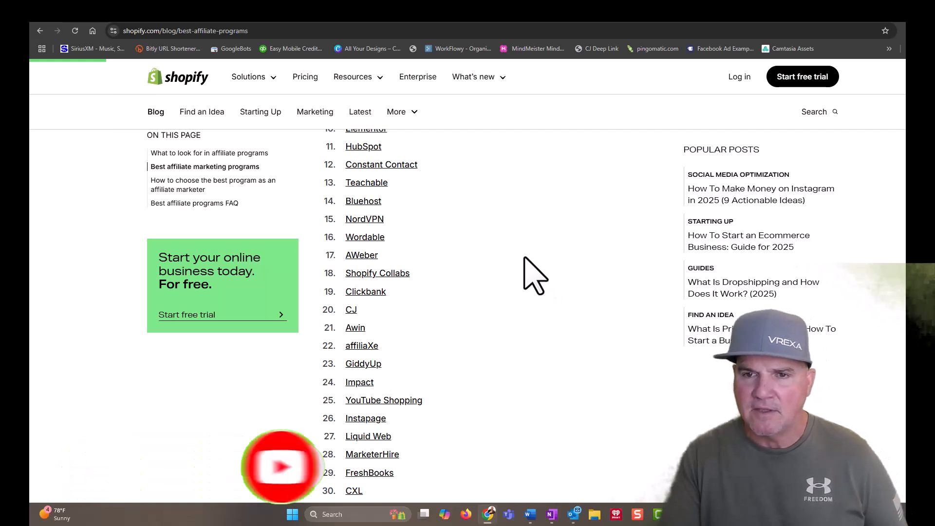
{"action": "scroll", "coordinate": [525, 265], "scroll_direction": "up", "scroll_amount": 5}
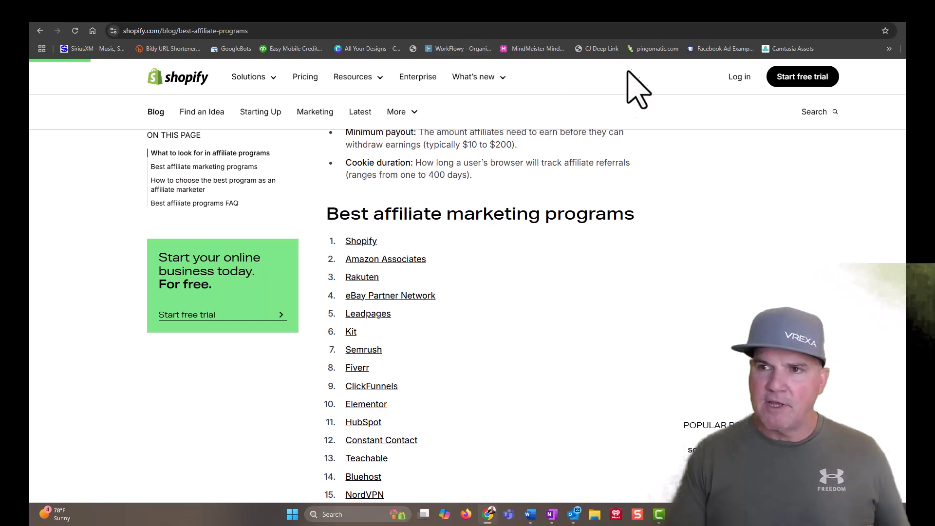
Open the Amazon Best Sellers page and look through it down to the footer links.
{"action": "left_click", "coordinate": [697, 23]}
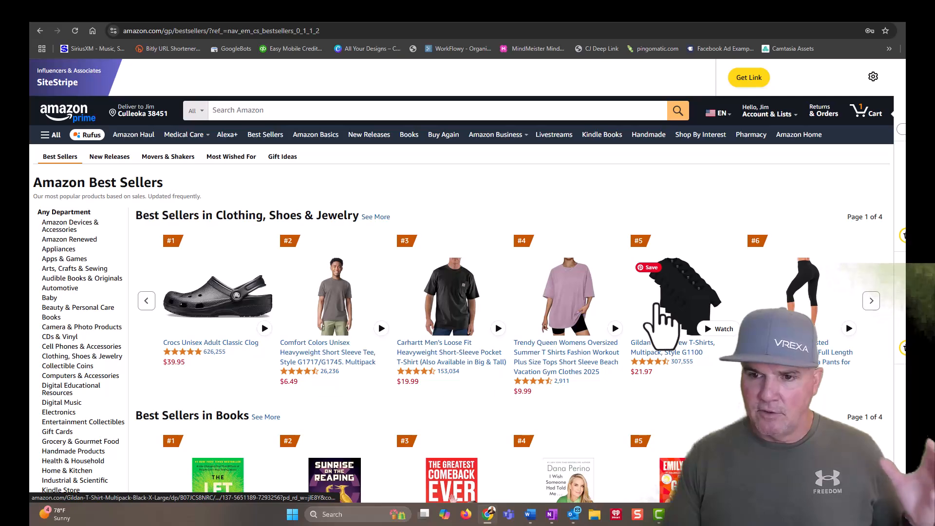
{"action": "scroll", "coordinate": [657, 302], "scroll_direction": "down", "scroll_amount": 20}
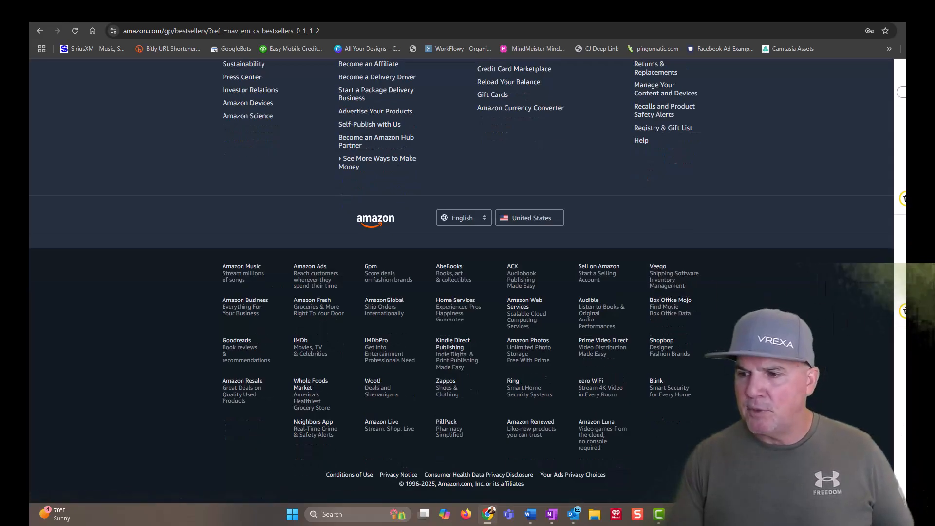
{"action": "scroll", "coordinate": [706, 365], "scroll_direction": "up", "scroll_amount": 3}
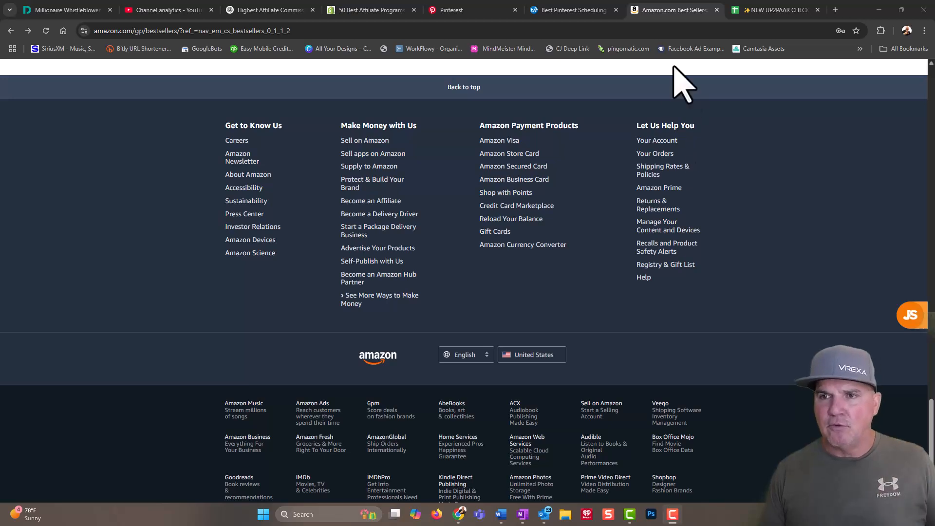
Open Tailwind's Pinterest scheduling page and review its setup steps, scheduling tools, click comparison and pin volume feedback.
{"action": "left_click", "coordinate": [568, 10]}
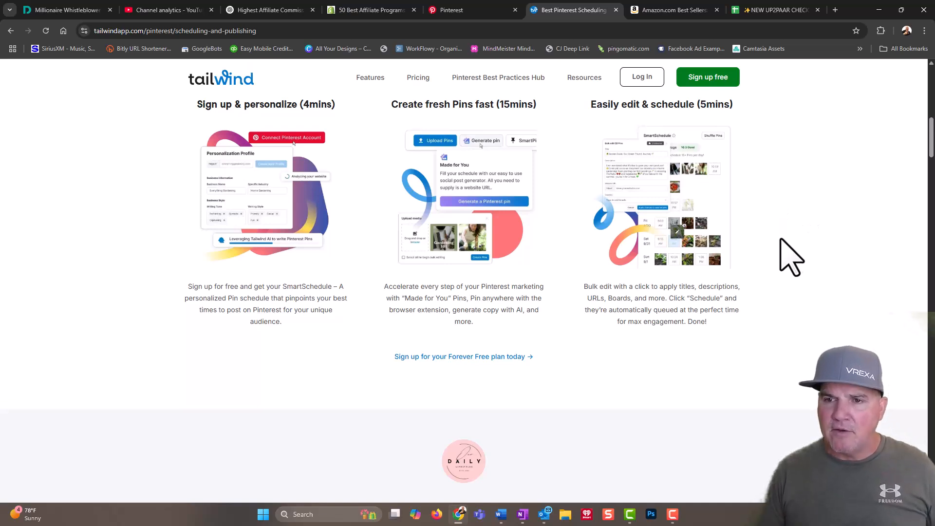
{"action": "scroll", "coordinate": [781, 241], "scroll_direction": "up", "scroll_amount": 10}
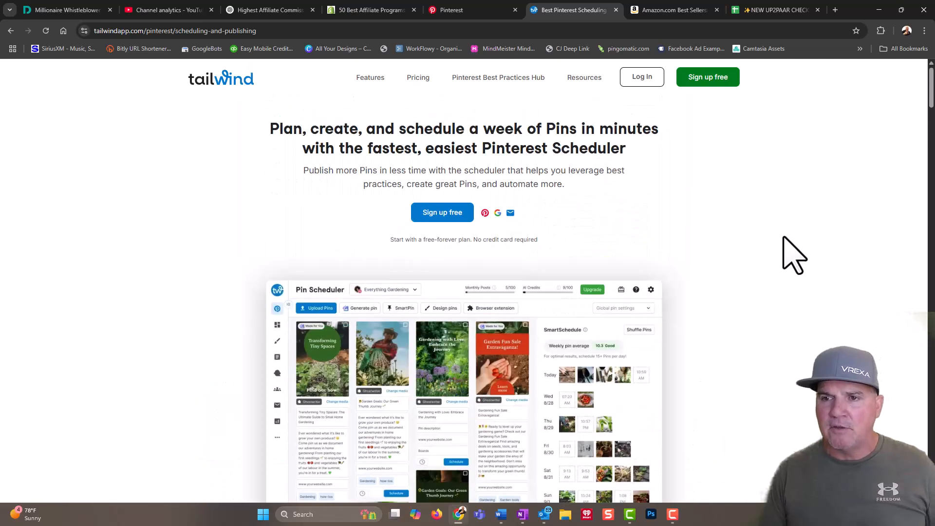
{"action": "scroll", "coordinate": [793, 253], "scroll_direction": "down", "scroll_amount": 6}
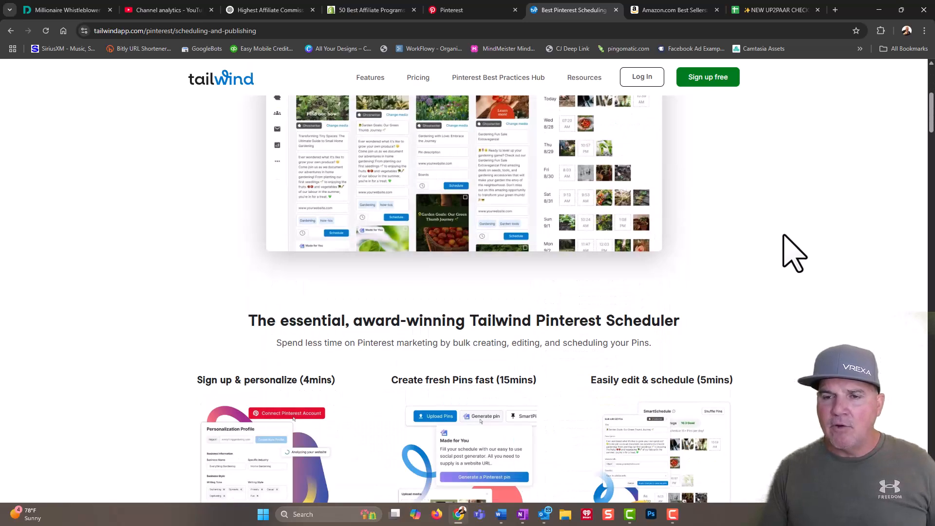
{"action": "scroll", "coordinate": [783, 235], "scroll_direction": "down", "scroll_amount": 11}
{"action": "scroll", "coordinate": [784, 241], "scroll_direction": "down", "scroll_amount": 6}
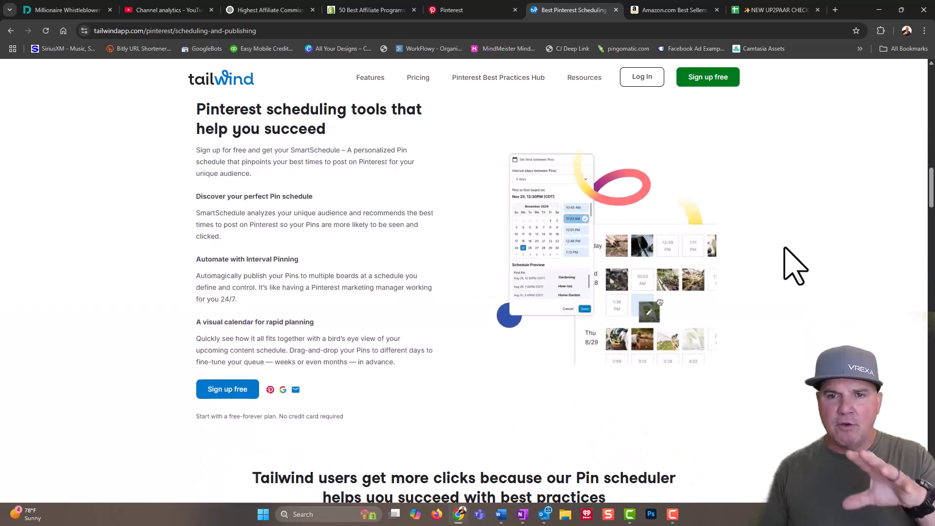
{"action": "scroll", "coordinate": [785, 243], "scroll_direction": "down", "scroll_amount": 11}
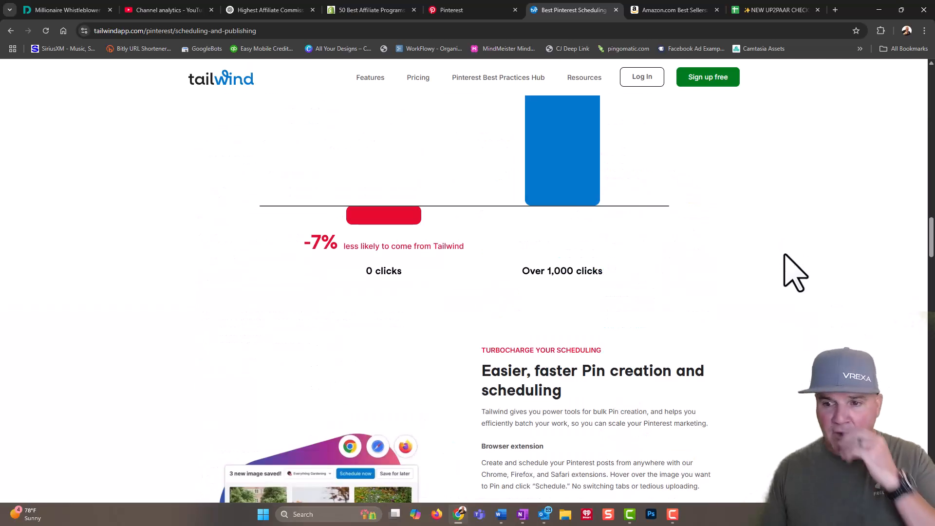
{"action": "scroll", "coordinate": [794, 272], "scroll_direction": "down", "scroll_amount": 6}
{"action": "scroll", "coordinate": [795, 272], "scroll_direction": "down", "scroll_amount": 11}
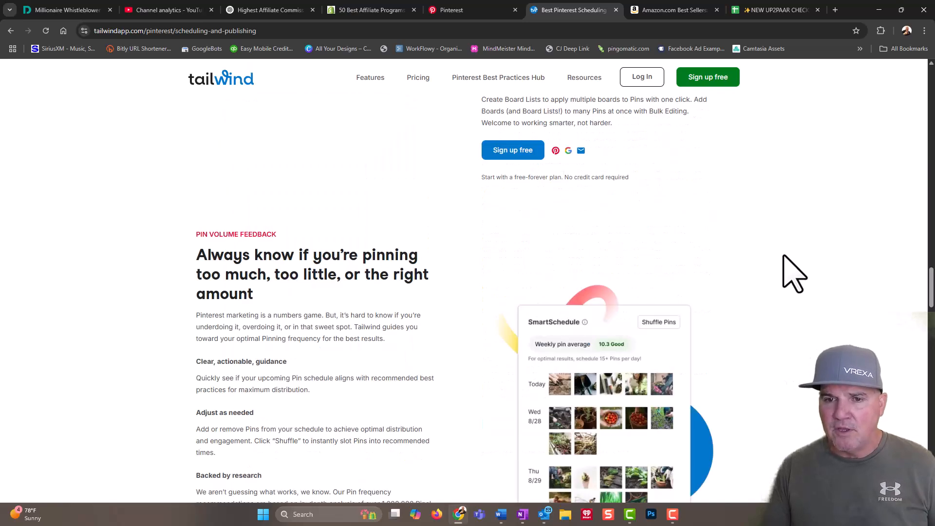
{"action": "scroll", "coordinate": [792, 276], "scroll_direction": "down", "scroll_amount": 13}
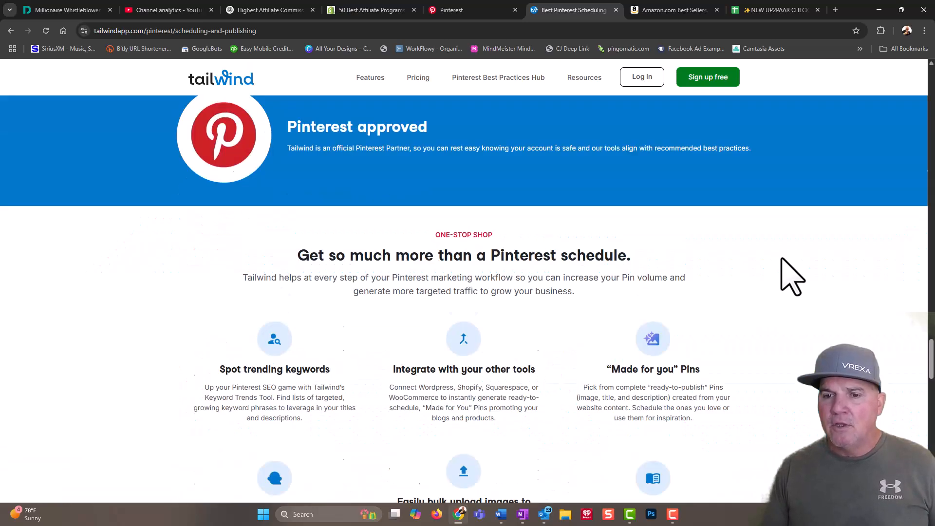
Examine Tailwind's additional one-stop-shop features, such as AI content, bulk upload and Blog Wizard, and the customer testimonials.
{"action": "scroll", "coordinate": [781, 259], "scroll_direction": "down", "scroll_amount": 6}
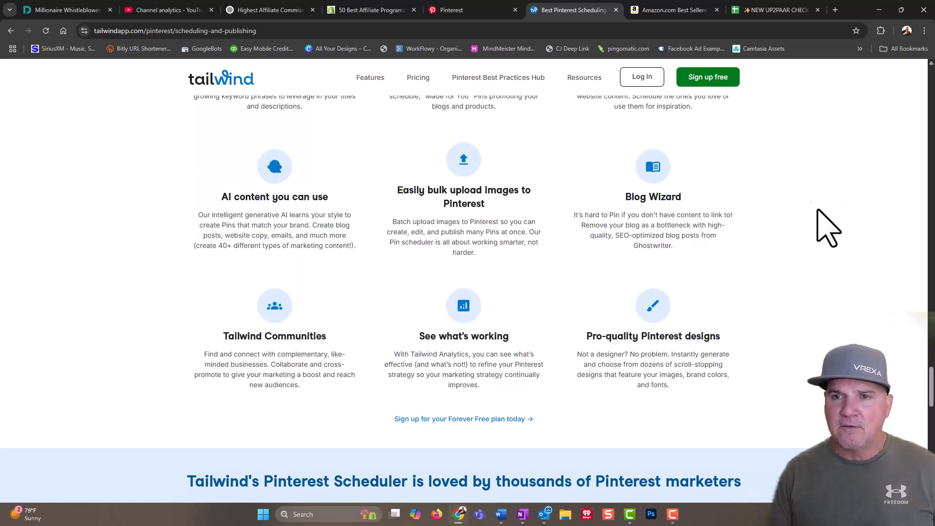
{"action": "scroll", "coordinate": [811, 193], "scroll_direction": "down", "scroll_amount": 7}
{"action": "scroll", "coordinate": [810, 198], "scroll_direction": "up", "scroll_amount": 7}
{"action": "scroll", "coordinate": [806, 204], "scroll_direction": "up", "scroll_amount": 5}
{"action": "scroll", "coordinate": [804, 209], "scroll_direction": "down", "scroll_amount": 5}
{"action": "scroll", "coordinate": [804, 215], "scroll_direction": "down", "scroll_amount": 5}
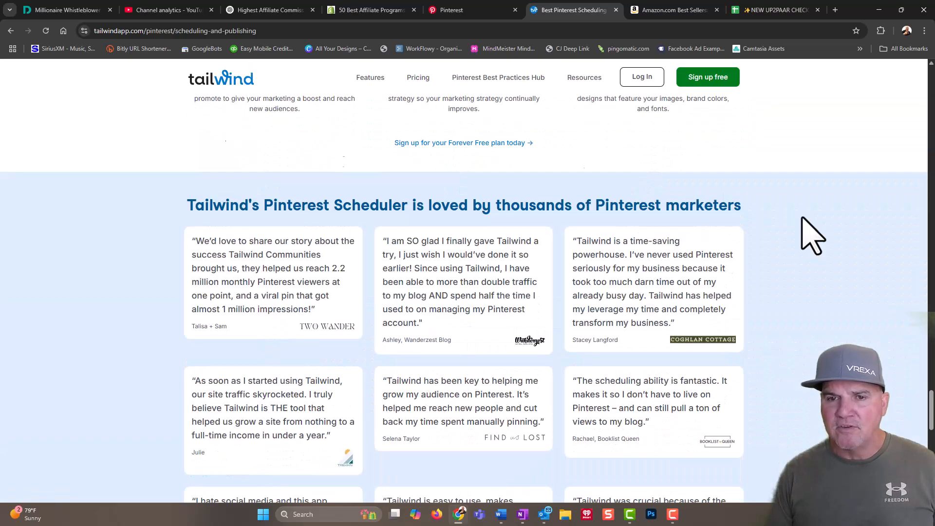
{"action": "scroll", "coordinate": [812, 234], "scroll_direction": "up", "scroll_amount": 7}
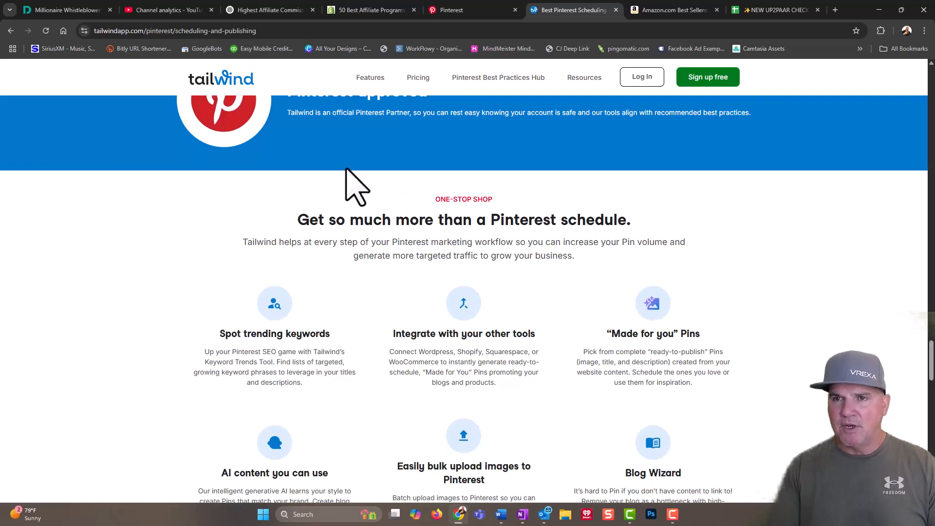
Switch to Pinterest, open the Business Hub and check its options for creating content, managing campaigns and analyzing performance.
{"action": "mouse_move", "coordinate": [487, 77]}
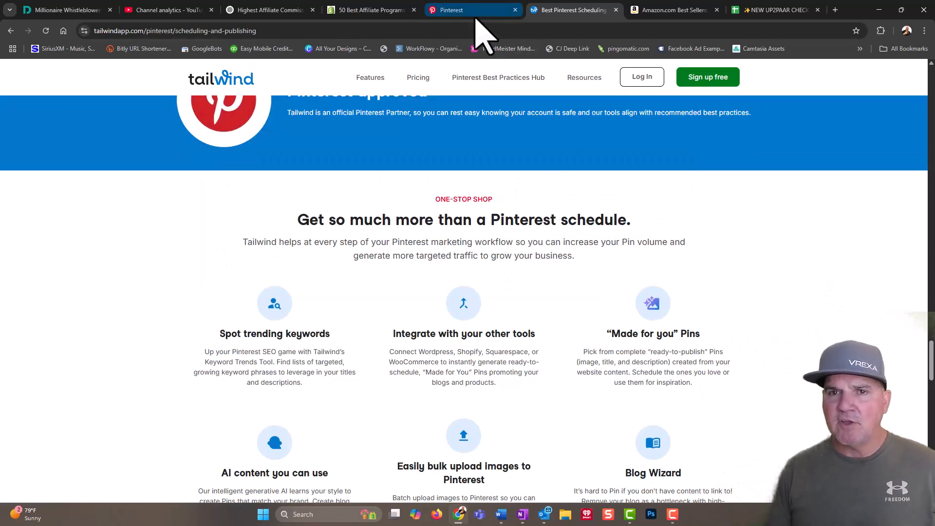
{"action": "mouse_move", "coordinate": [472, 12]}
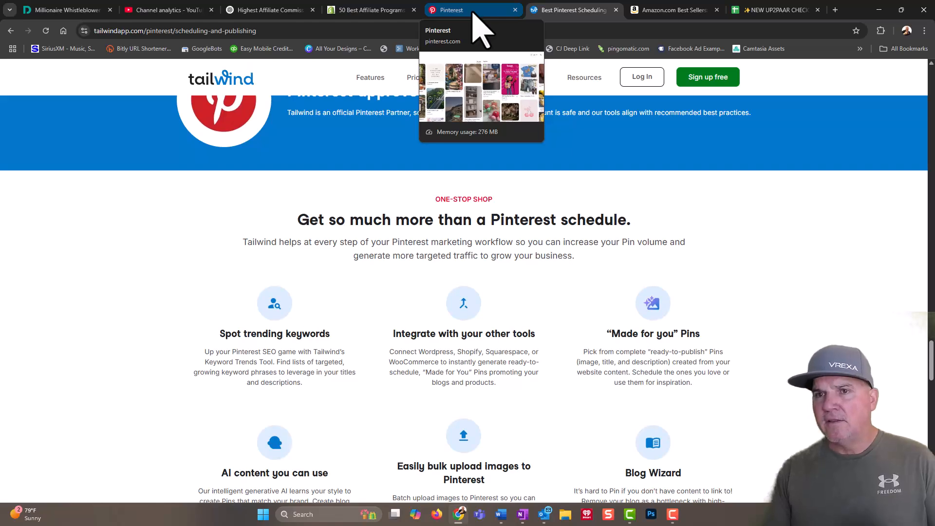
{"action": "left_click", "coordinate": [475, 10]}
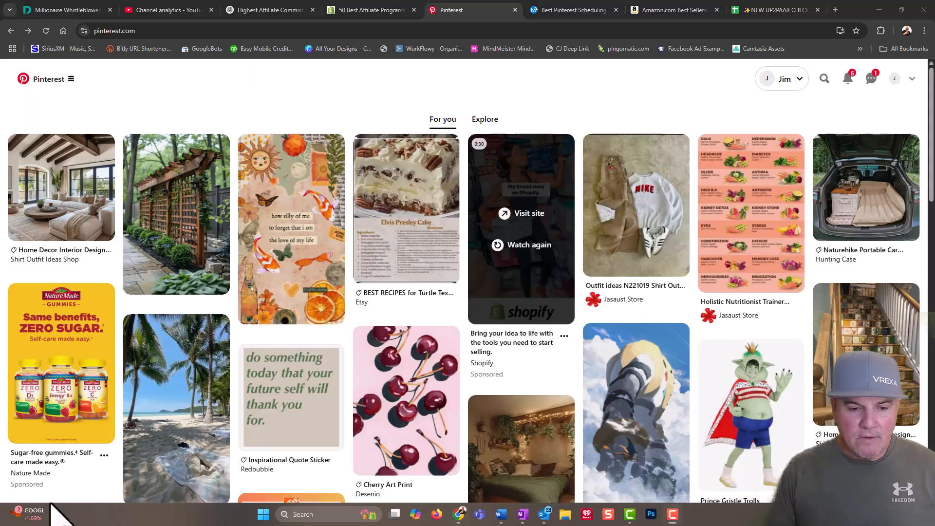
{"action": "left_click", "coordinate": [914, 82]}
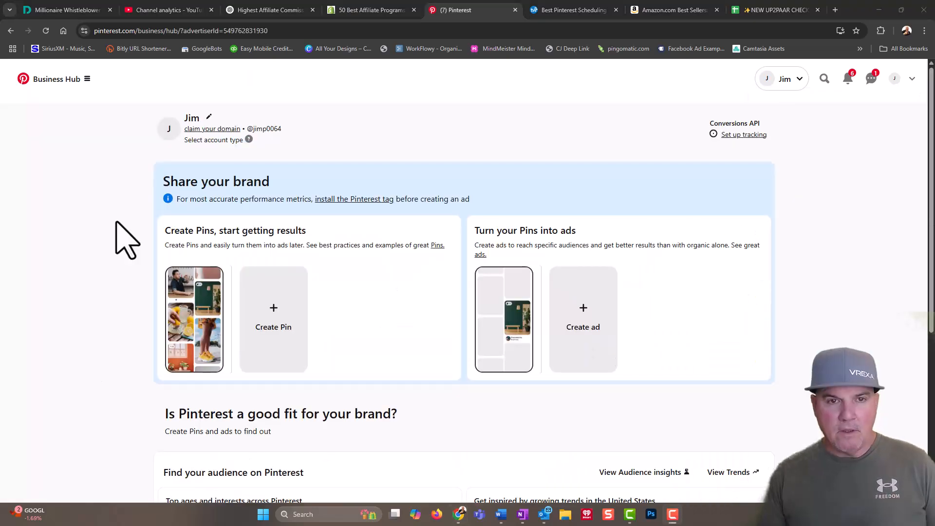
{"action": "left_click", "coordinate": [87, 79]}
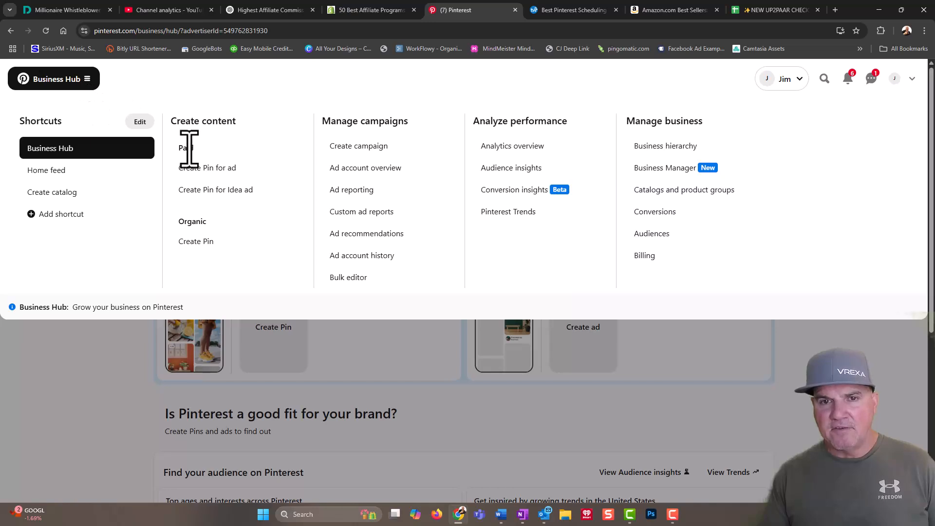
{"action": "left_click", "coordinate": [67, 155]}
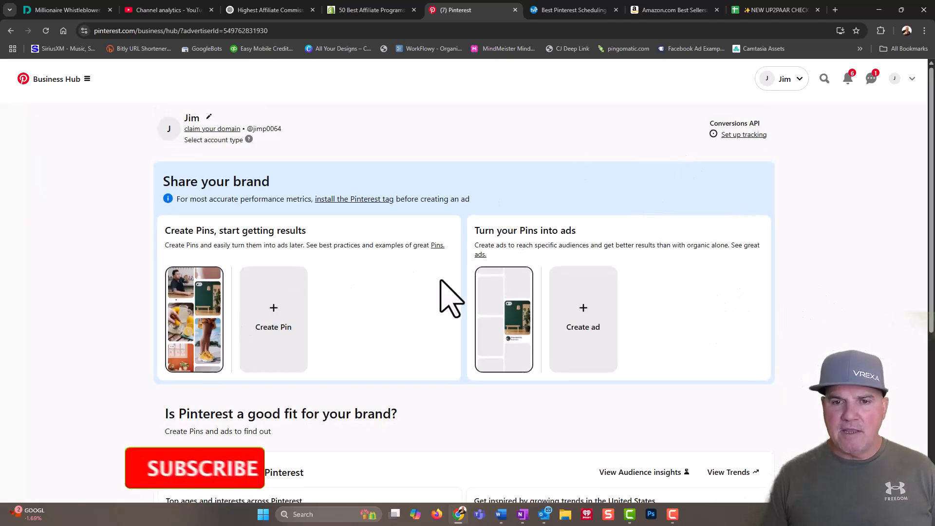
Review the Business Hub's pin and ad creation options, top ages and interests, and growing trends in the United States.
{"action": "scroll", "coordinate": [697, 298], "scroll_direction": "down", "scroll_amount": 5}
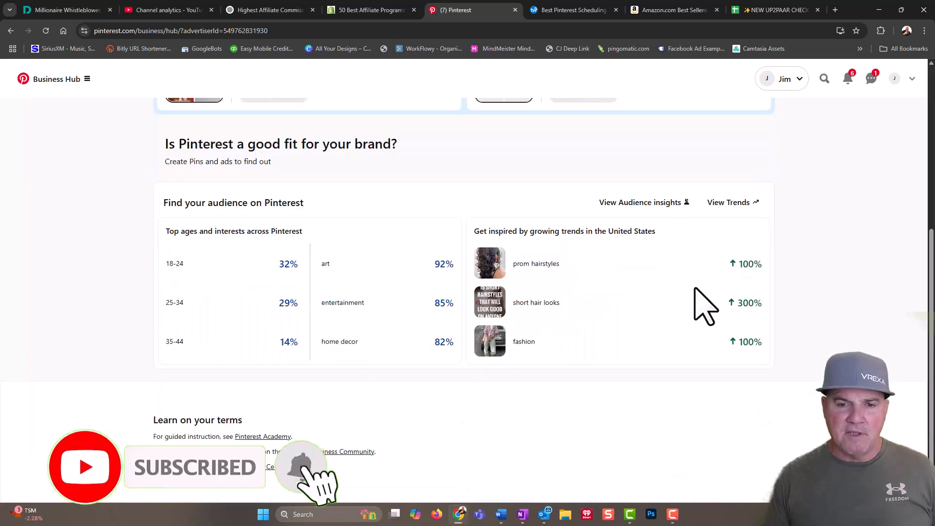
{"action": "scroll", "coordinate": [700, 316], "scroll_direction": "up", "scroll_amount": 5}
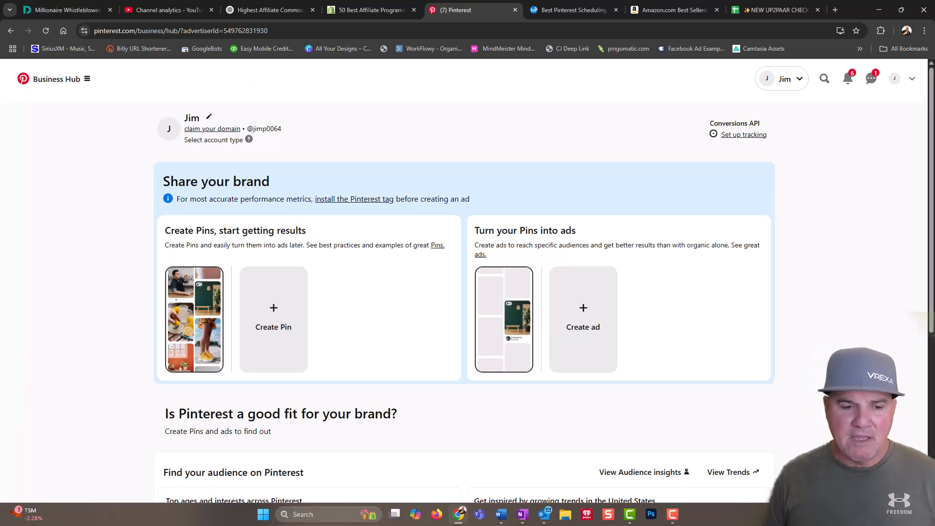
{"action": "scroll", "coordinate": [463, 293], "scroll_direction": "down", "scroll_amount": 5}
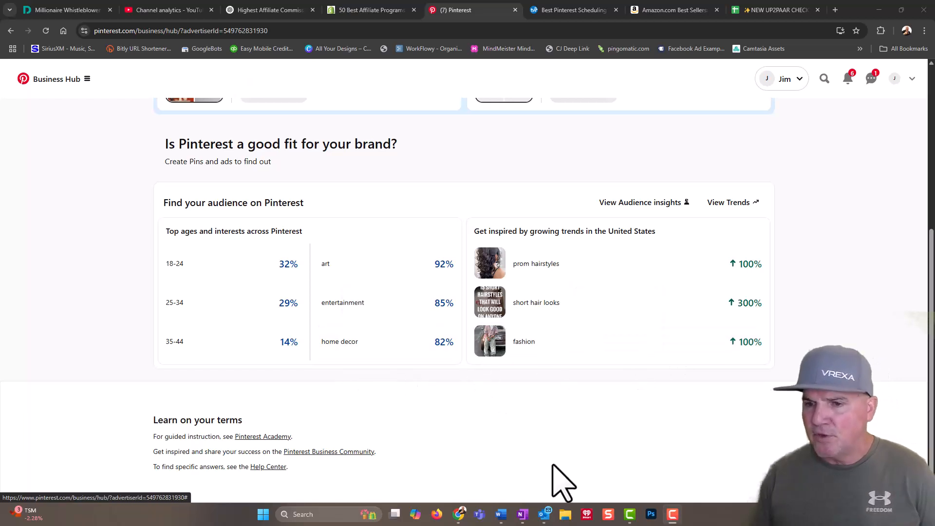
Open Pinterest Trends, dismiss the tour and browse the first three sets of this month's top trends in the United States.
{"action": "left_click", "coordinate": [729, 203]}
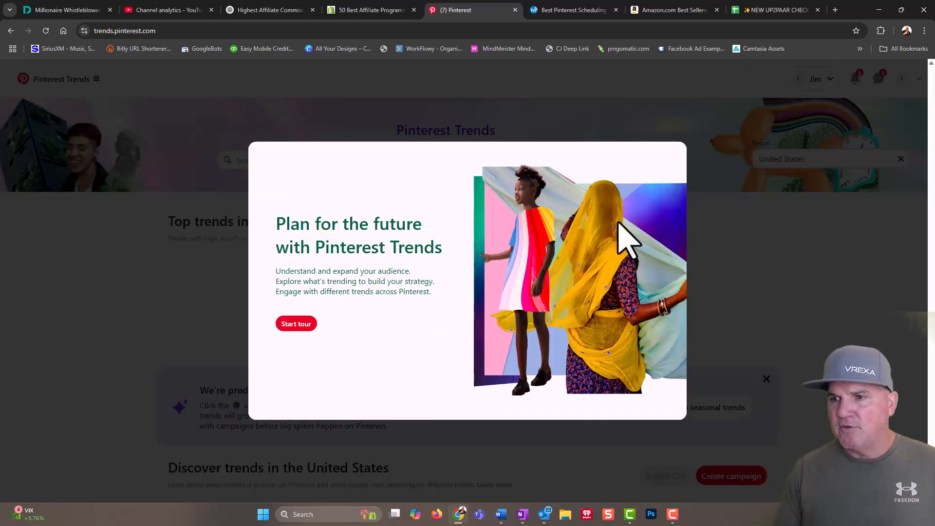
{"action": "left_click", "coordinate": [724, 301]}
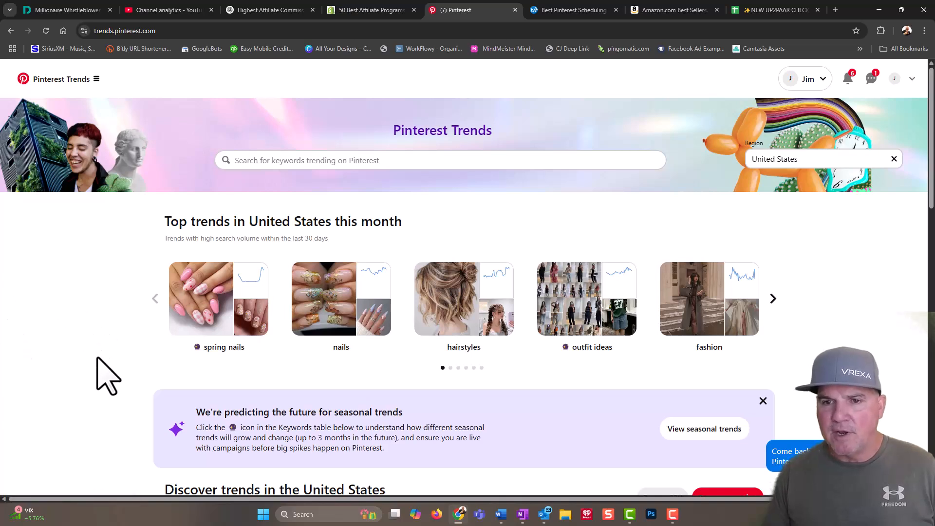
{"action": "left_click", "coordinate": [773, 299]}
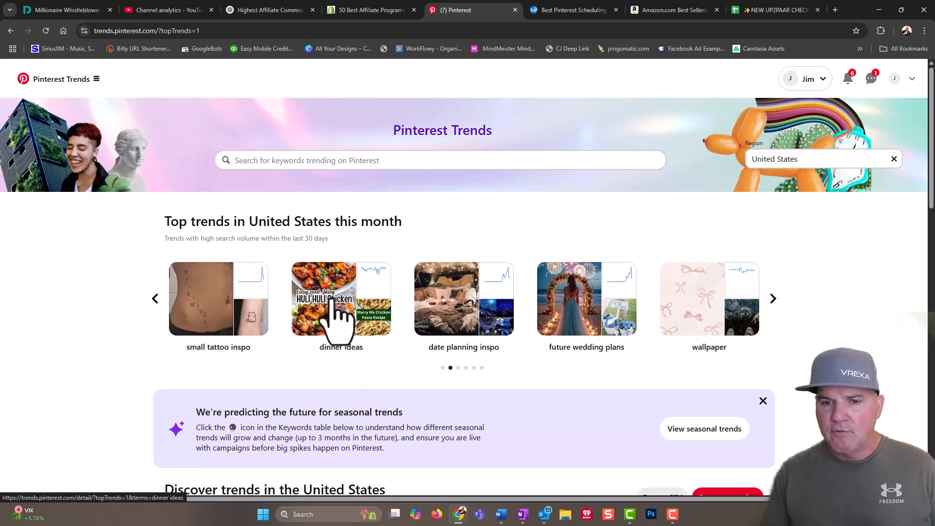
{"action": "left_click", "coordinate": [773, 299]}
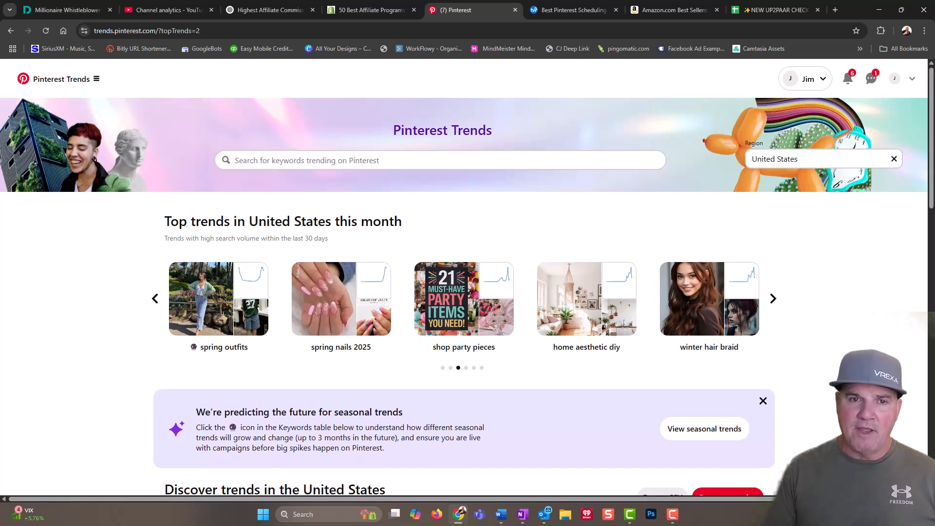
Return to the Pinterest home feed, open the account's own profile and start creating a new board.
{"action": "key", "text": "alt+Left"}
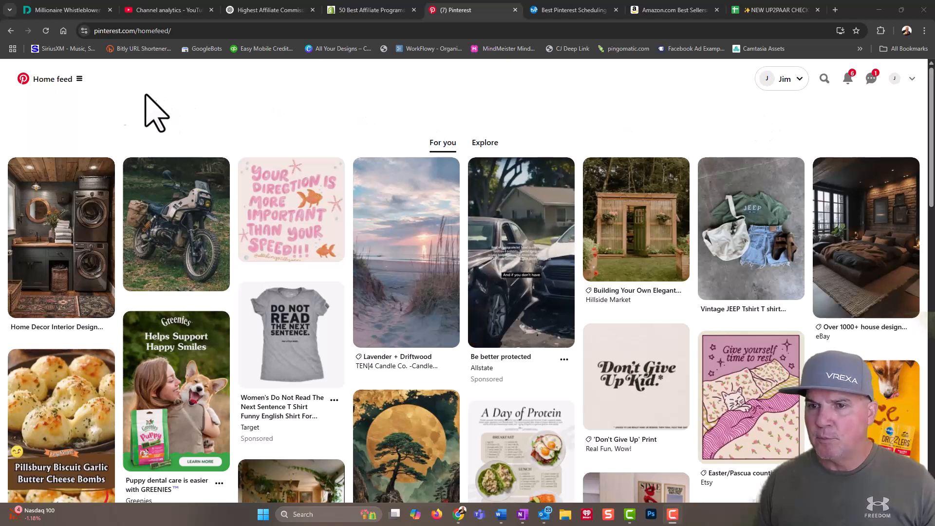
{"action": "left_click", "coordinate": [79, 80]}
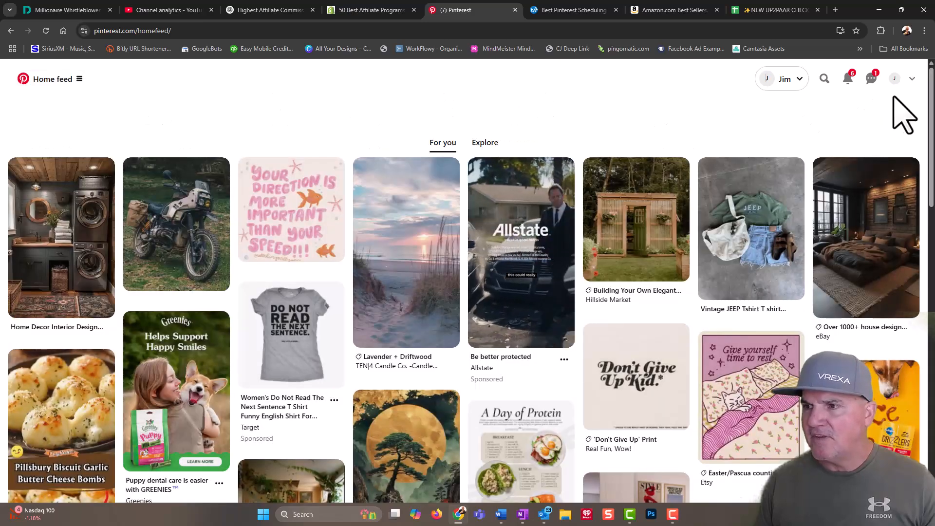
{"action": "left_click", "coordinate": [894, 80]}
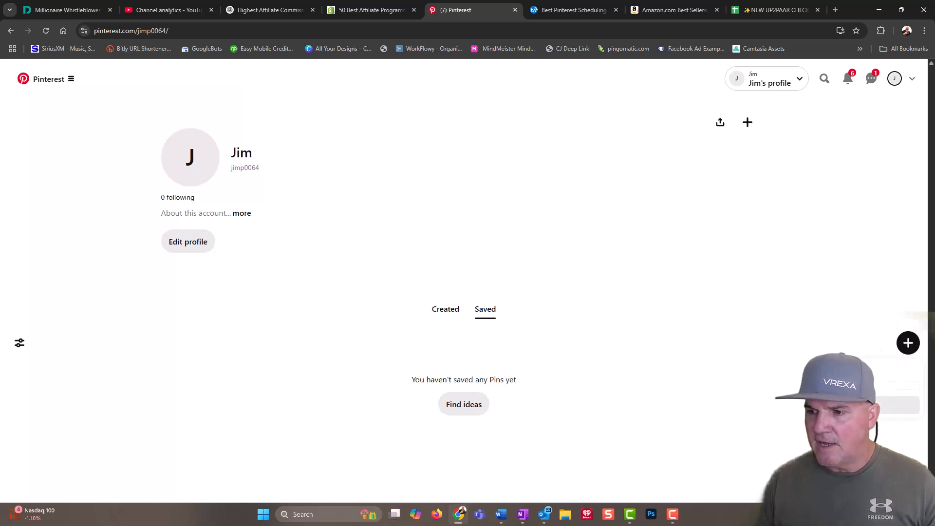
{"action": "left_click", "coordinate": [898, 406]}
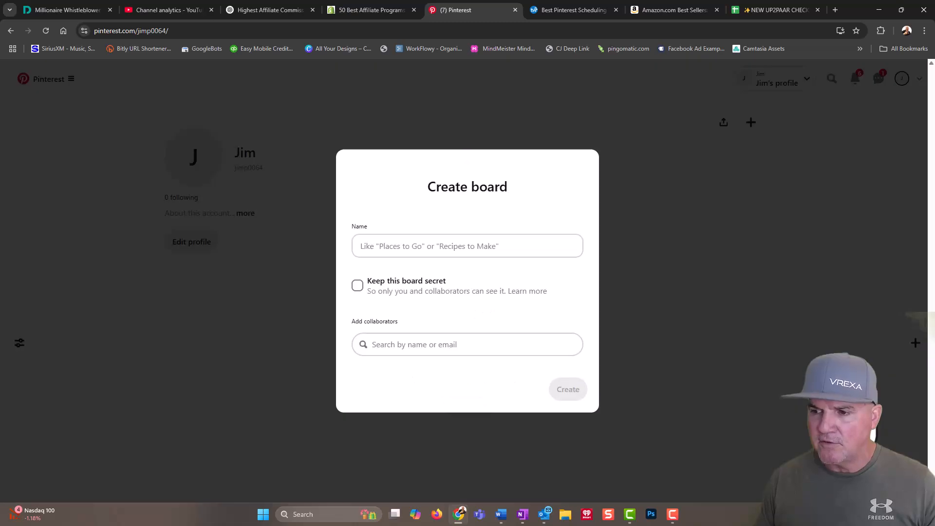
{"action": "left_click", "coordinate": [379, 249]}
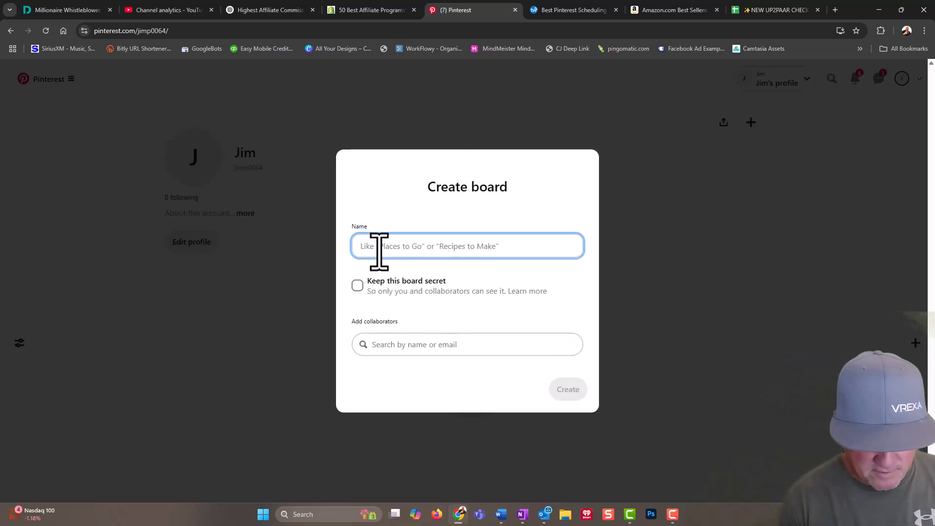
{"action": "type", "text": "Kitch"}
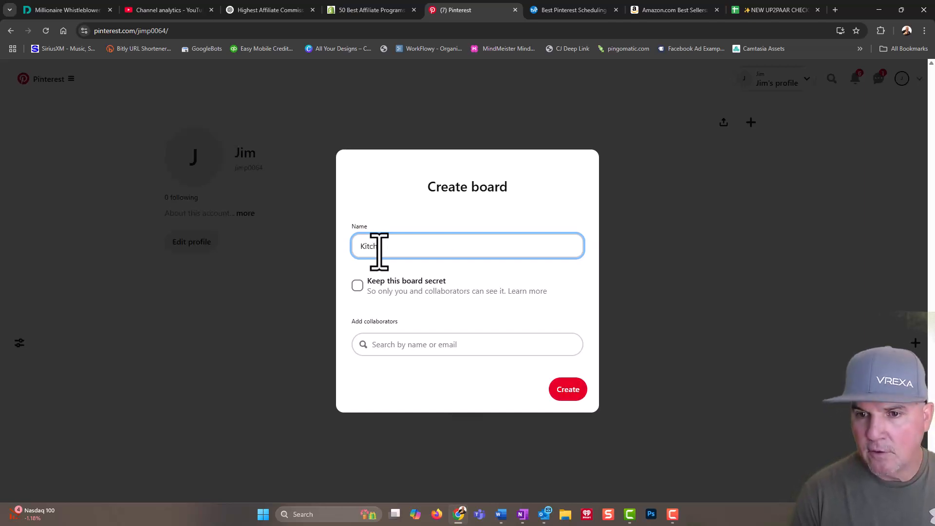
{"action": "key", "text": "BackSpace"}
{"action": "key", "text": "BackSpace"}
{"action": "key", "text": "BackSpace"}
{"action": "key", "text": "BackSpace"}
{"action": "key", "text": "BackSpace"}
Name the new board Home Gadgets and create it without making it secret.
{"action": "type", "text": "Home Gadgets"}
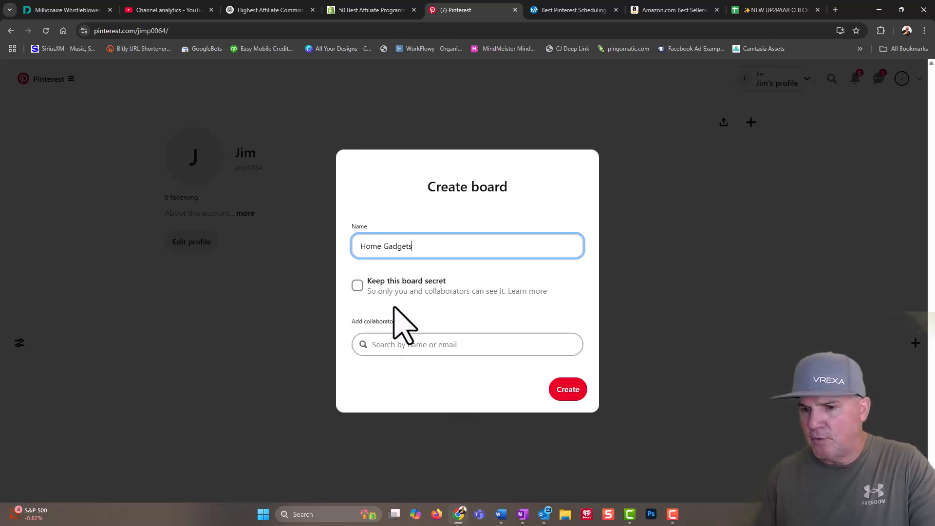
{"action": "left_click", "coordinate": [574, 394]}
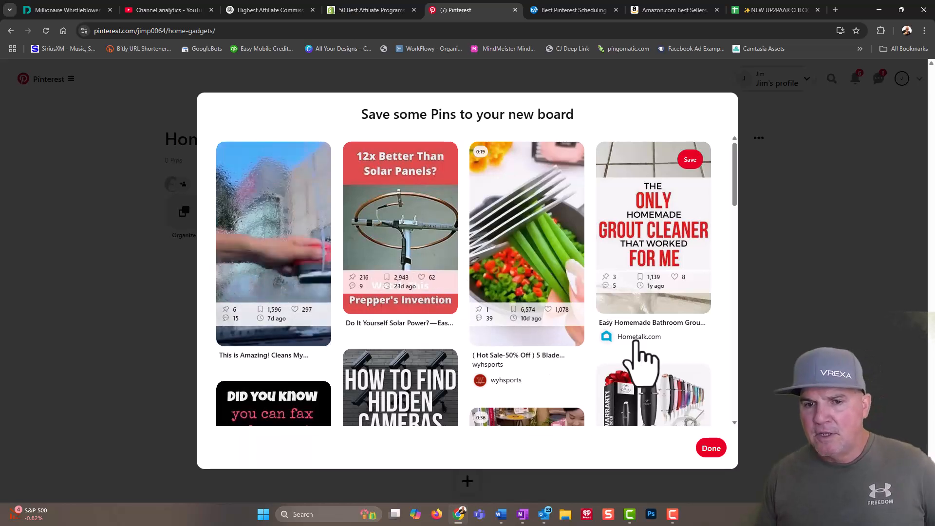
Save the milk frother, the Amazon travel pot and the green sink draining mat pins to the Home Gadgets board.
{"action": "scroll", "coordinate": [731, 198], "scroll_direction": "down", "scroll_amount": 2}
{"action": "left_click_drag", "start_coordinate": [730, 198], "coordinate": [730, 230]}
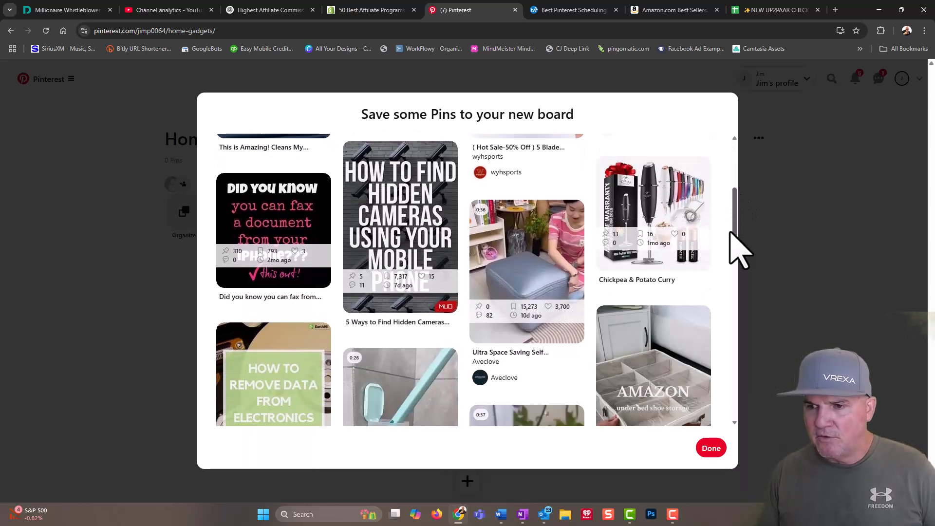
{"action": "left_click", "coordinate": [684, 219]}
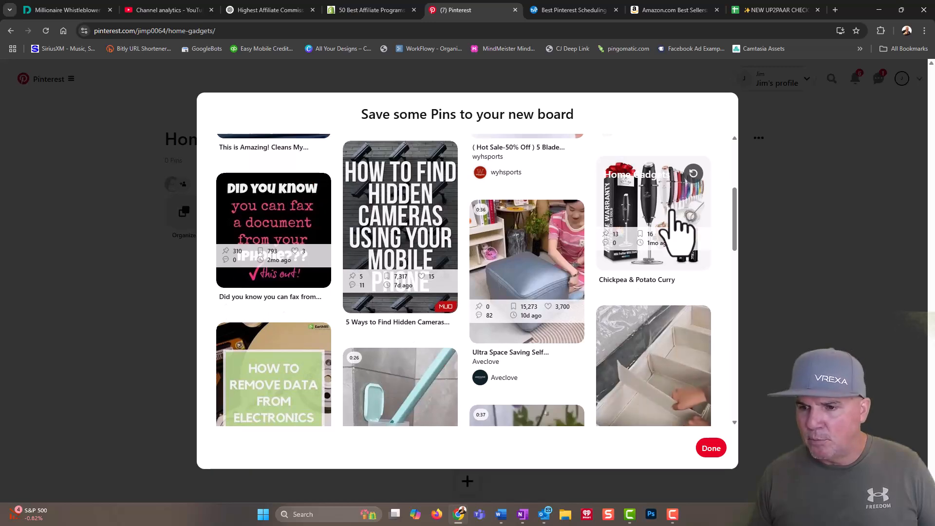
{"action": "scroll", "coordinate": [734, 292], "scroll_direction": "down", "scroll_amount": 5}
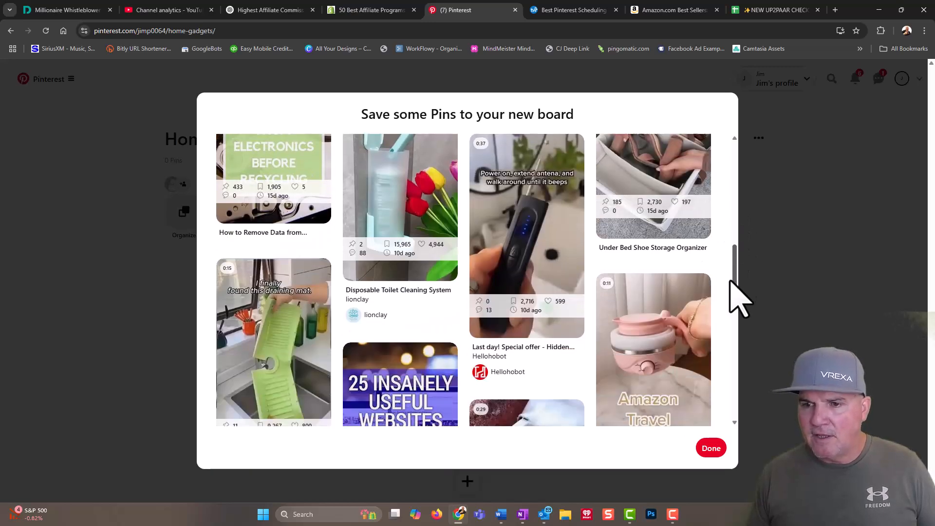
{"action": "left_click", "coordinate": [668, 354]}
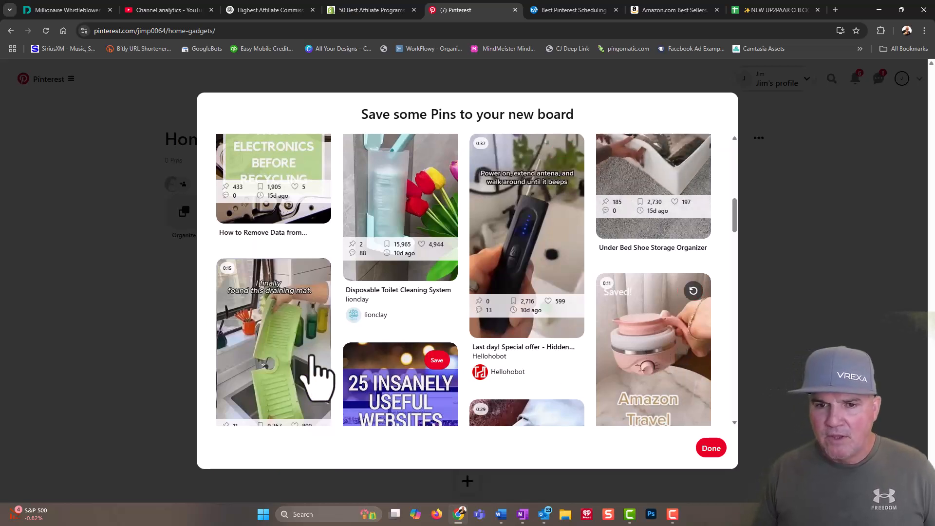
{"action": "left_click", "coordinate": [261, 378]}
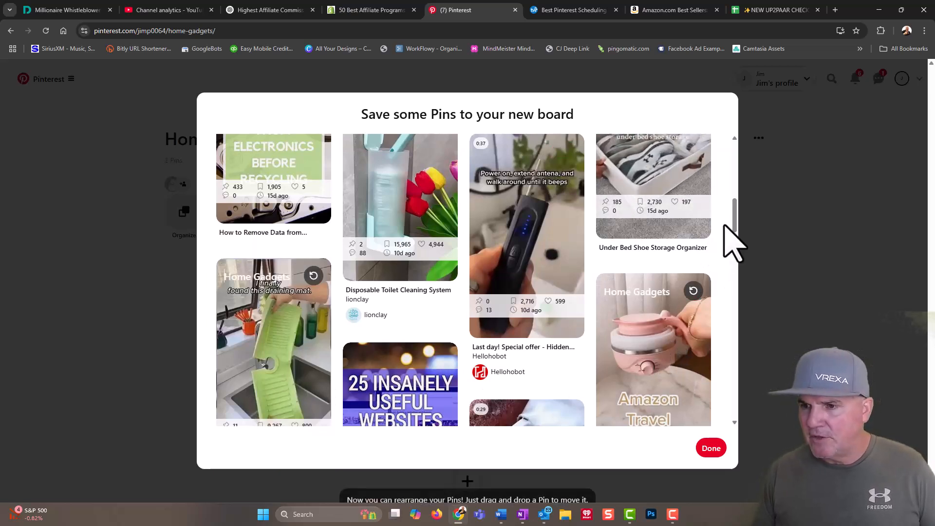
Find the pull-out slide trouser hanger pin among the suggestions and save it to the Home Gadgets board.
{"action": "left_click_drag", "start_coordinate": [737, 236], "coordinate": [738, 327]}
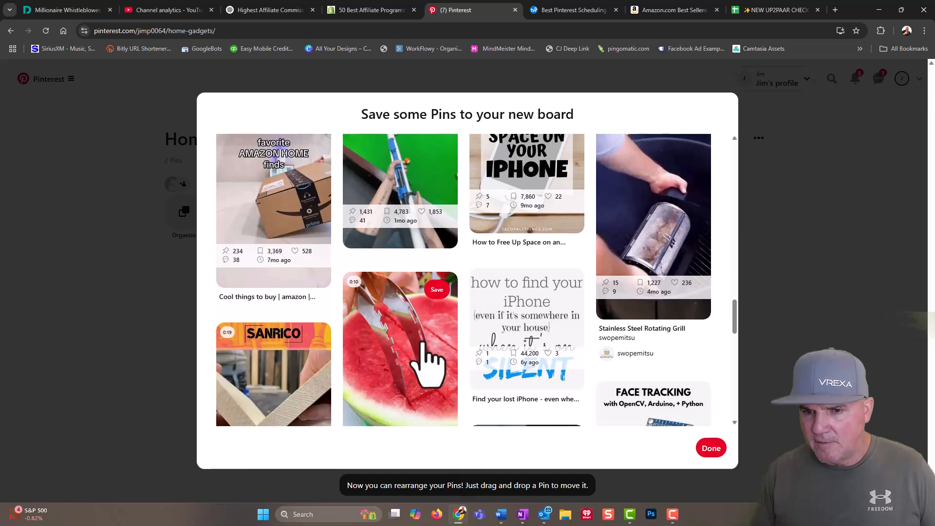
{"action": "scroll", "coordinate": [592, 336], "scroll_direction": "down", "scroll_amount": 5}
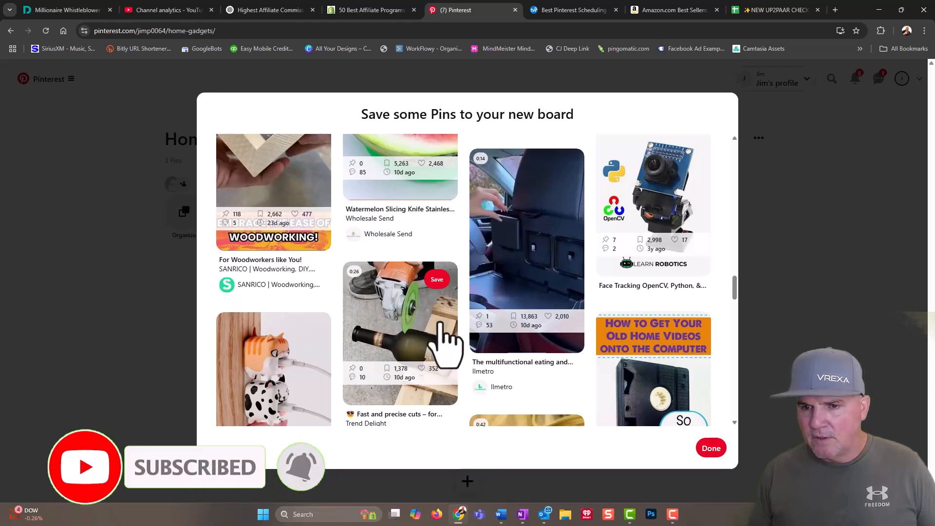
{"action": "scroll", "coordinate": [370, 375], "scroll_direction": "down", "scroll_amount": 8}
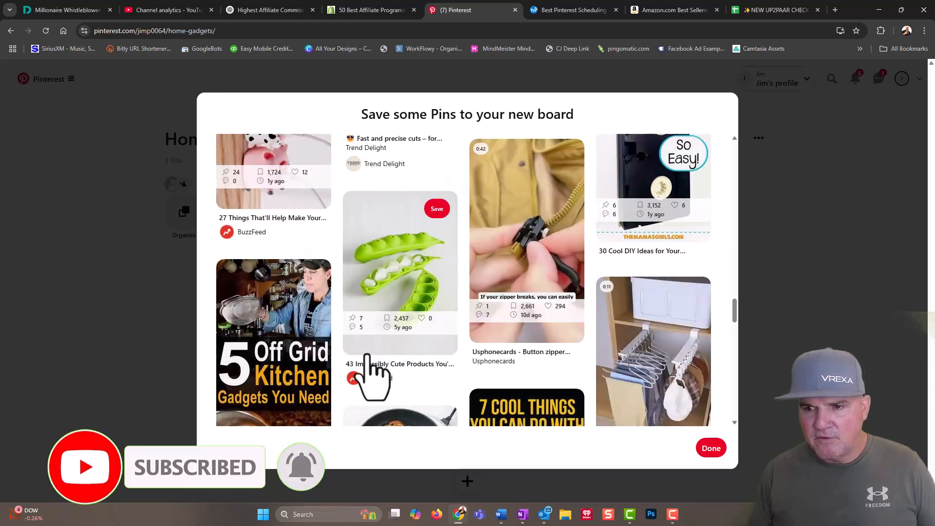
{"action": "scroll", "coordinate": [431, 336], "scroll_direction": "down", "scroll_amount": 4}
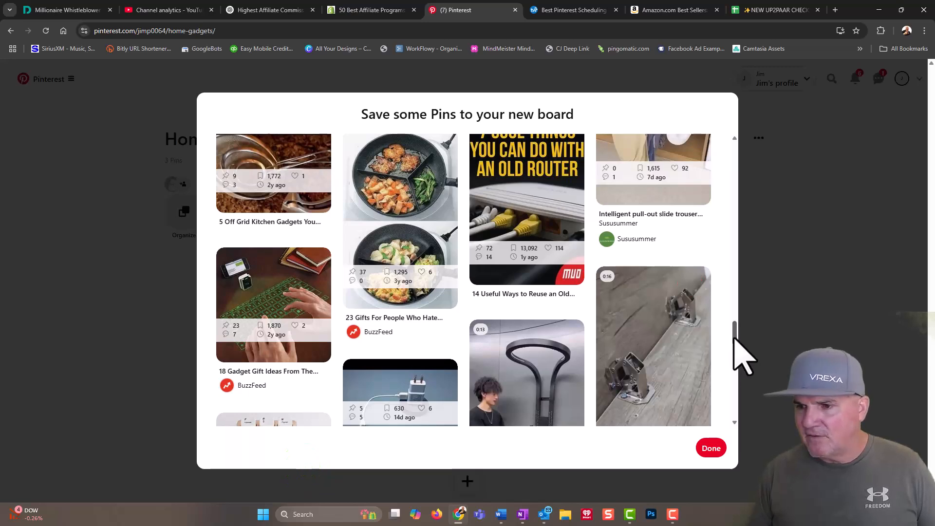
{"action": "left_click_drag", "start_coordinate": [734, 338], "coordinate": [734, 326]}
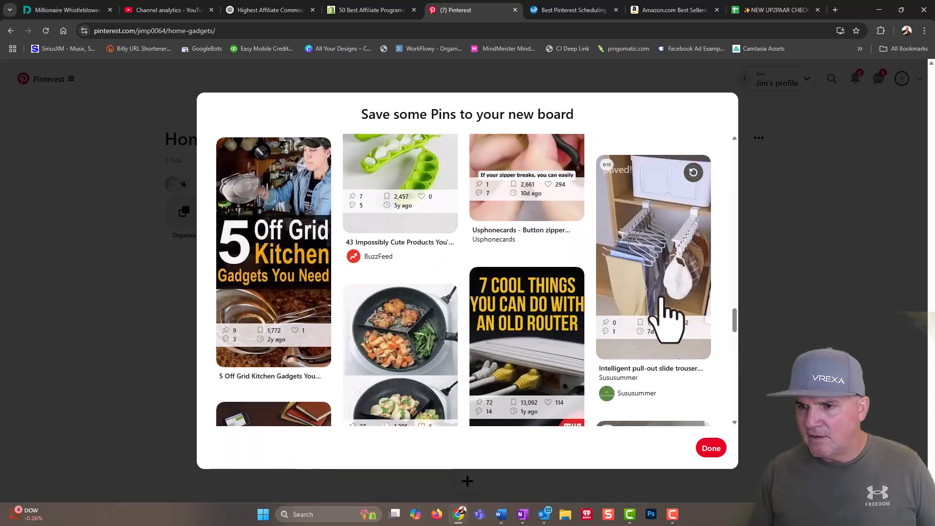
Look through more suggested pins, save the 2 in 1 heat sealer pin to the Home Gadgets board and close the suggestions.
{"action": "scroll", "coordinate": [584, 347], "scroll_direction": "down", "scroll_amount": 10}
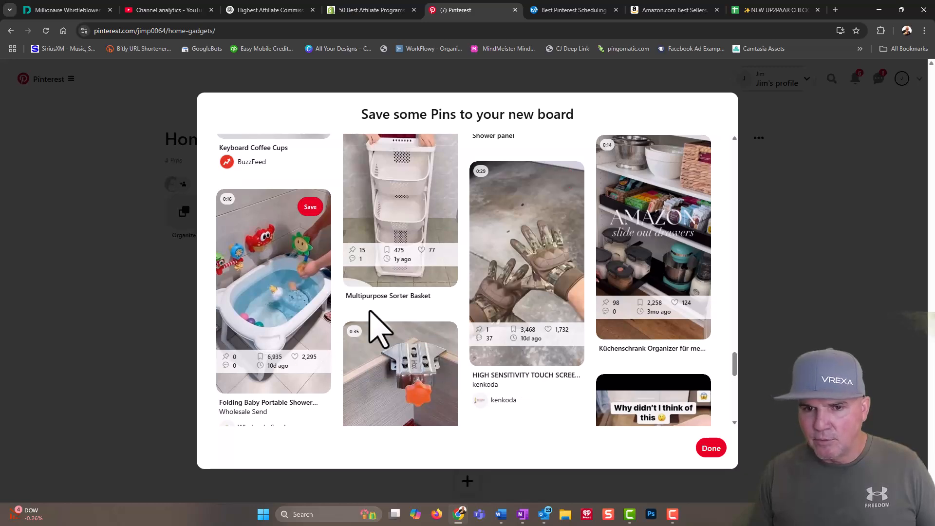
{"action": "scroll", "coordinate": [533, 344], "scroll_direction": "down", "scroll_amount": 6}
{"action": "scroll", "coordinate": [538, 343], "scroll_direction": "down", "scroll_amount": 6}
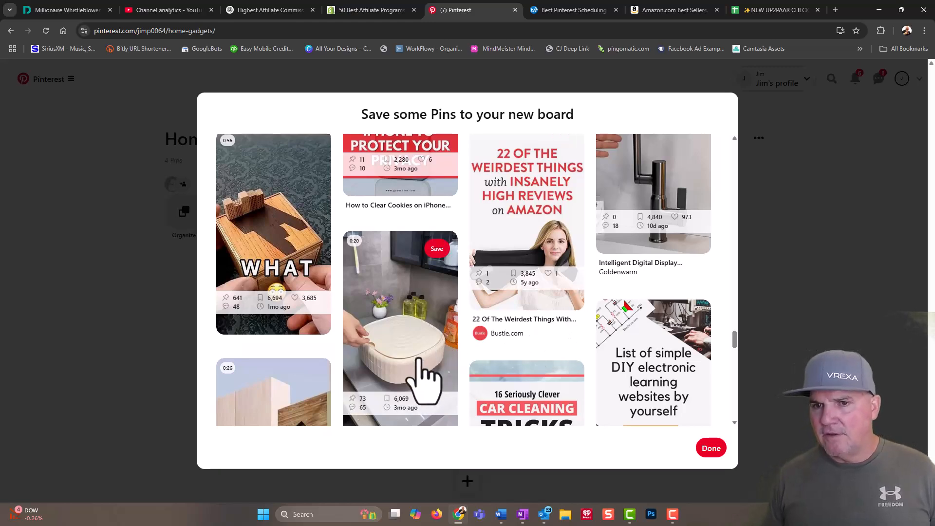
{"action": "scroll", "coordinate": [424, 375], "scroll_direction": "up", "scroll_amount": 6}
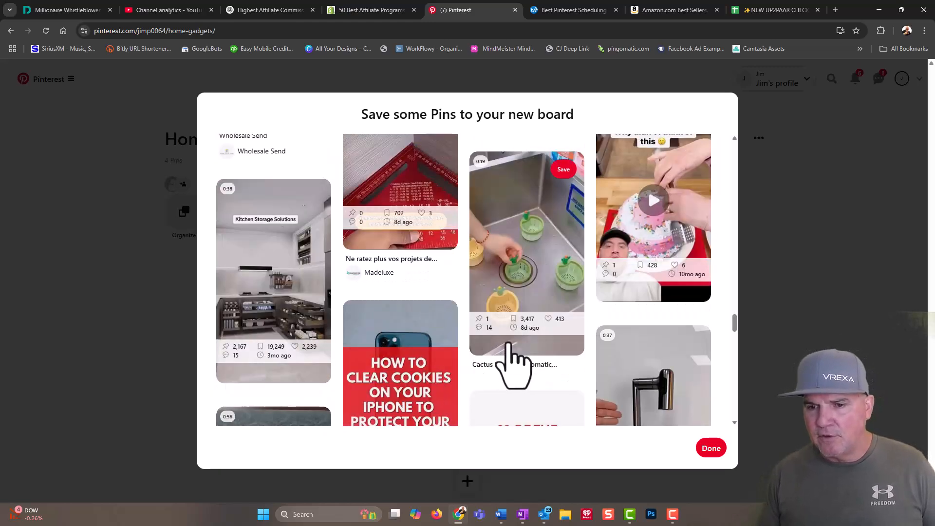
{"action": "scroll", "coordinate": [564, 371], "scroll_direction": "down", "scroll_amount": 15}
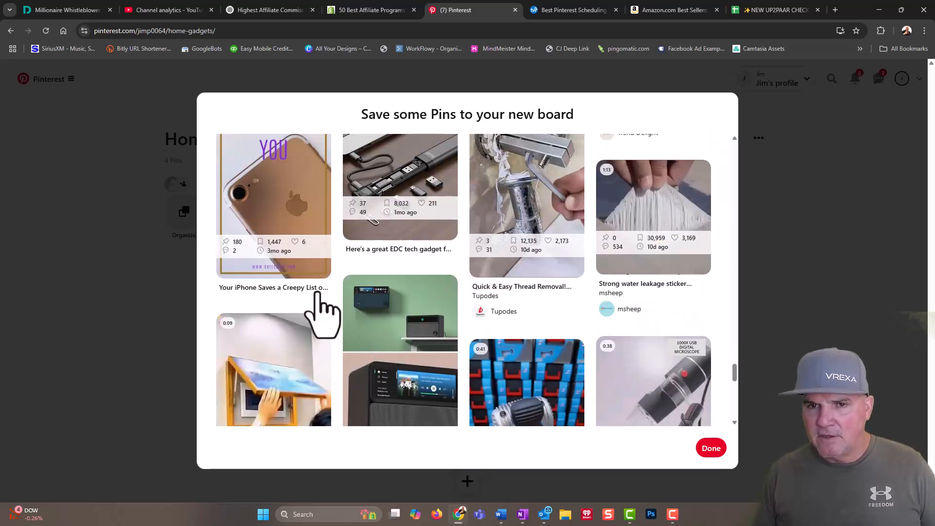
{"action": "scroll", "coordinate": [580, 345], "scroll_direction": "down", "scroll_amount": 5}
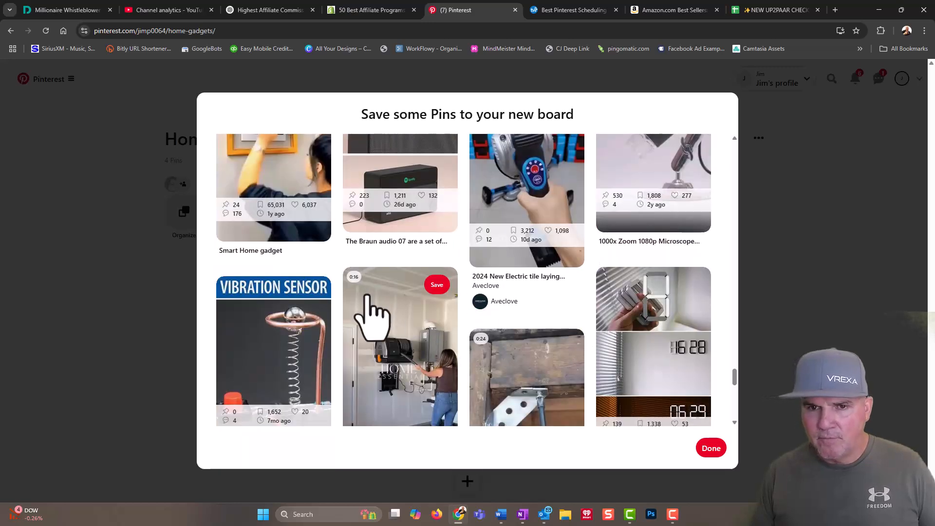
{"action": "scroll", "coordinate": [373, 314], "scroll_direction": "up", "scroll_amount": 4}
{"action": "scroll", "coordinate": [372, 314], "scroll_direction": "down", "scroll_amount": 4}
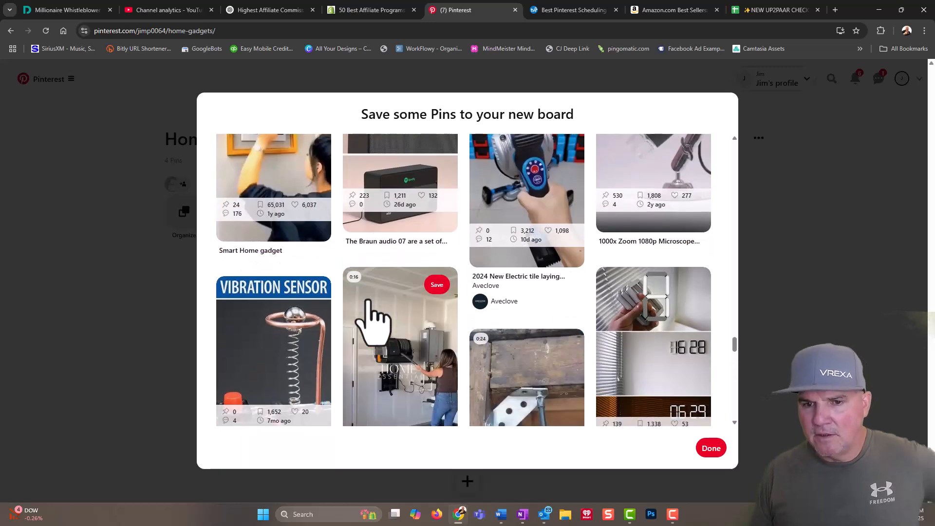
{"action": "scroll", "coordinate": [373, 314], "scroll_direction": "down", "scroll_amount": 8}
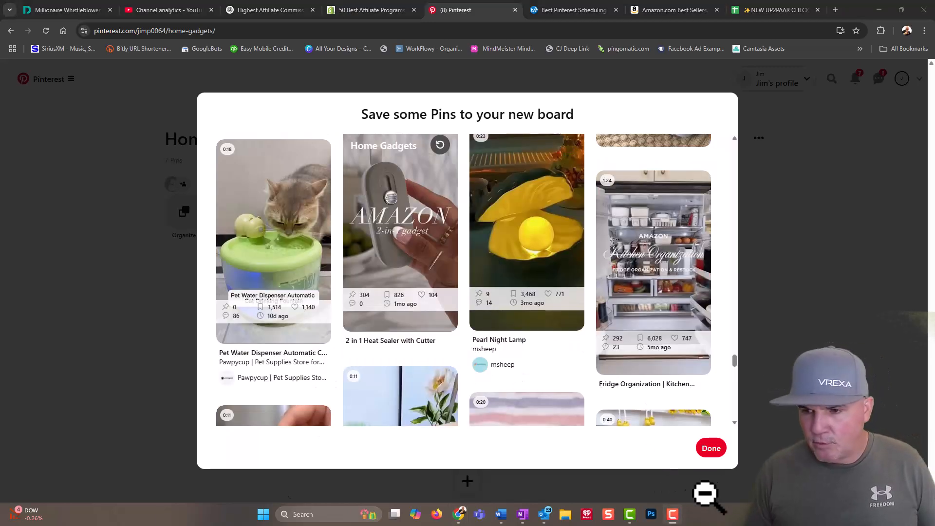
{"action": "key", "text": "Escape"}
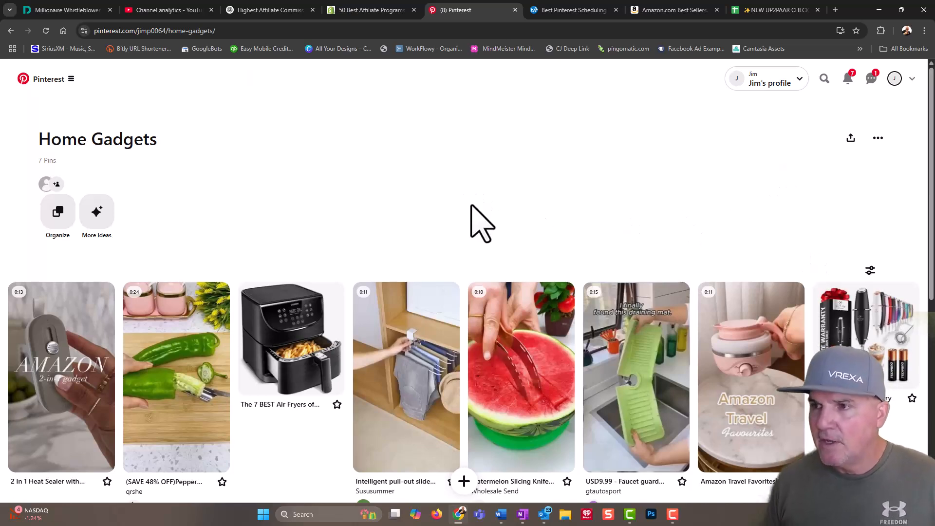
Switch to the Amazon page, open the Movers & Shakers list and review its Kitchen & Dining products.
{"action": "left_click", "coordinate": [662, 11]}
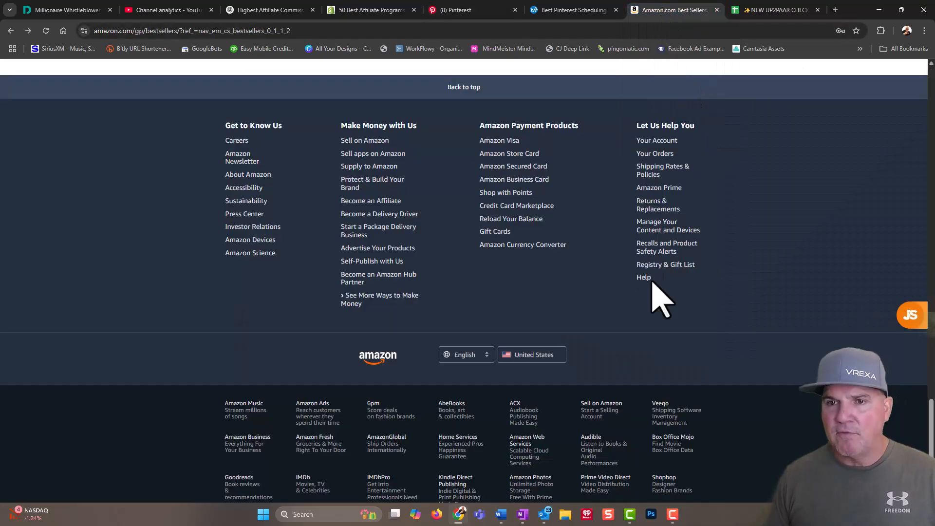
{"action": "scroll", "coordinate": [648, 209], "scroll_direction": "up", "scroll_amount": 10}
{"action": "scroll", "coordinate": [657, 307], "scroll_direction": "up", "scroll_amount": 8}
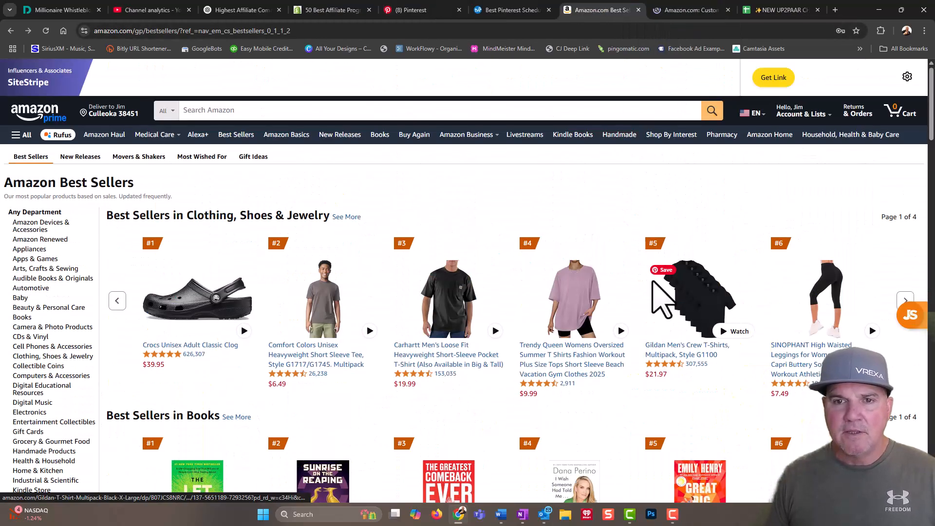
{"action": "left_click", "coordinate": [19, 136]}
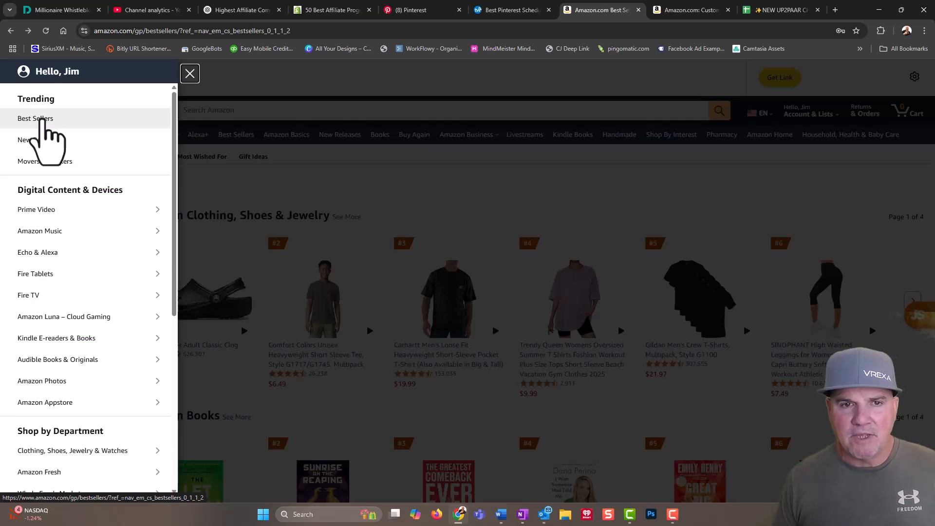
{"action": "left_click", "coordinate": [59, 162]}
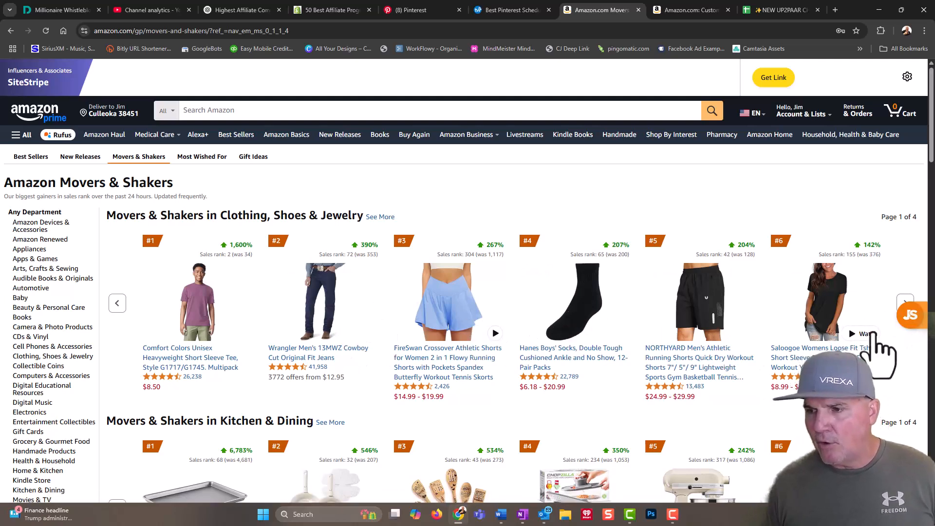
{"action": "scroll", "coordinate": [877, 348], "scroll_direction": "down", "scroll_amount": 5}
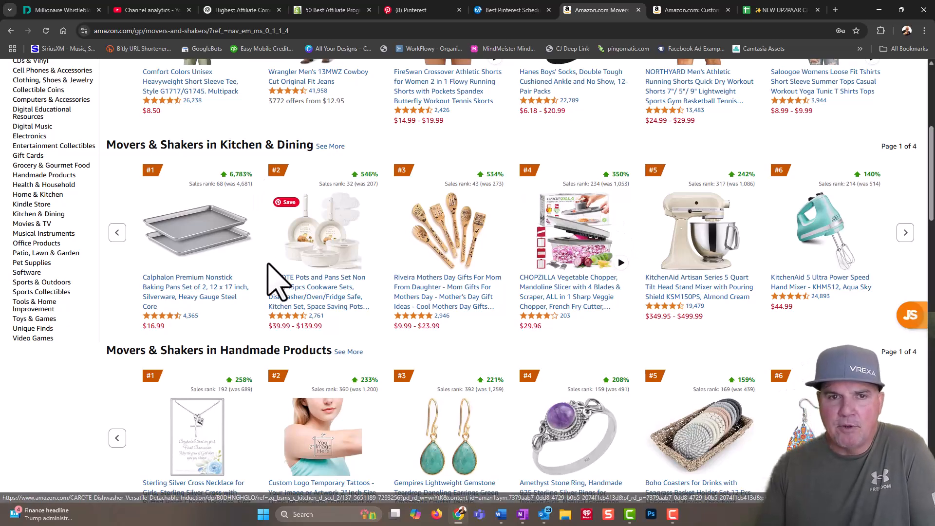
Open Amazon's Best Sellers list and browse the top products across its categories, down to Patio, Lawn & Garden.
{"action": "scroll", "coordinate": [272, 280], "scroll_direction": "up", "scroll_amount": 5}
{"action": "left_click", "coordinate": [22, 136]}
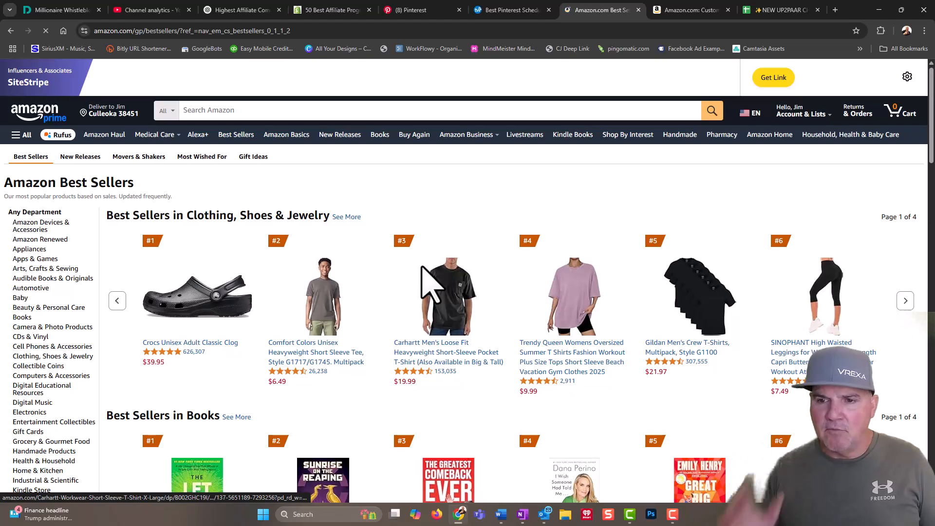
{"action": "scroll", "coordinate": [531, 287], "scroll_direction": "down", "scroll_amount": 5}
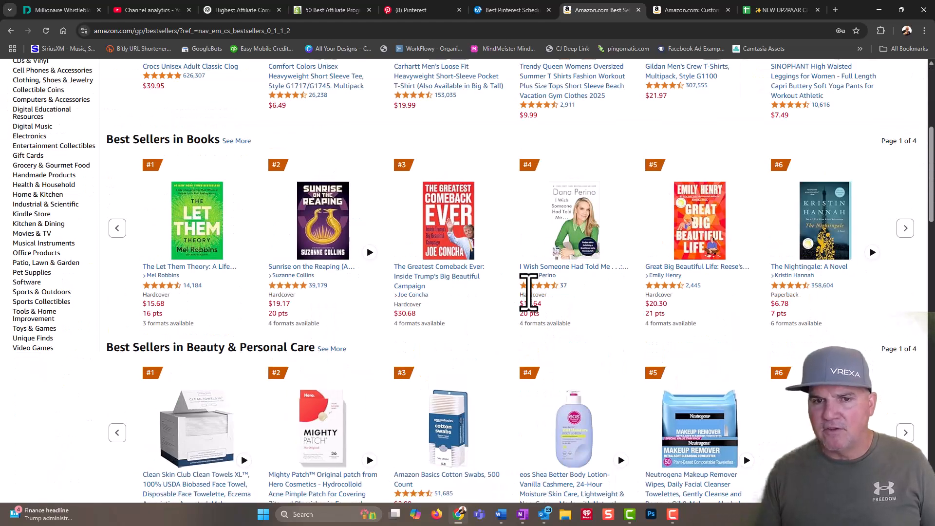
{"action": "scroll", "coordinate": [529, 292], "scroll_direction": "down", "scroll_amount": 10}
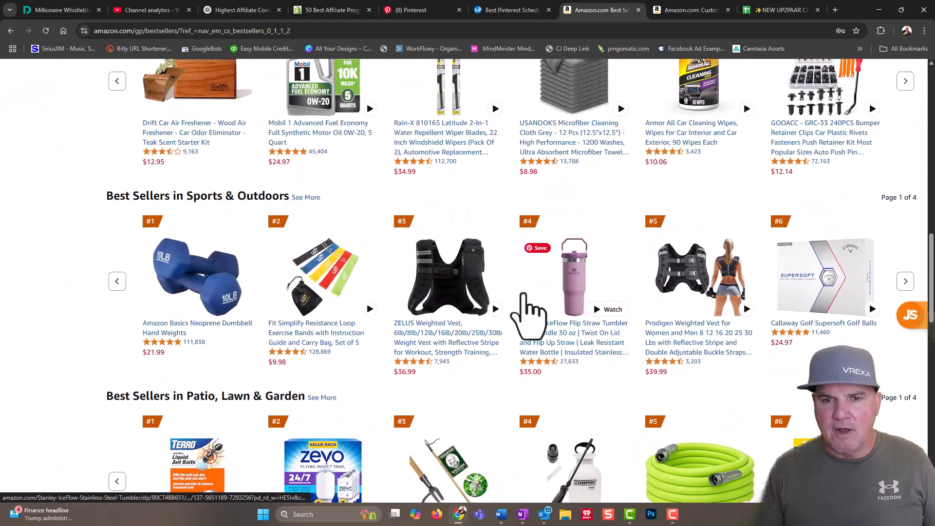
{"action": "scroll", "coordinate": [524, 296], "scroll_direction": "down", "scroll_amount": 5}
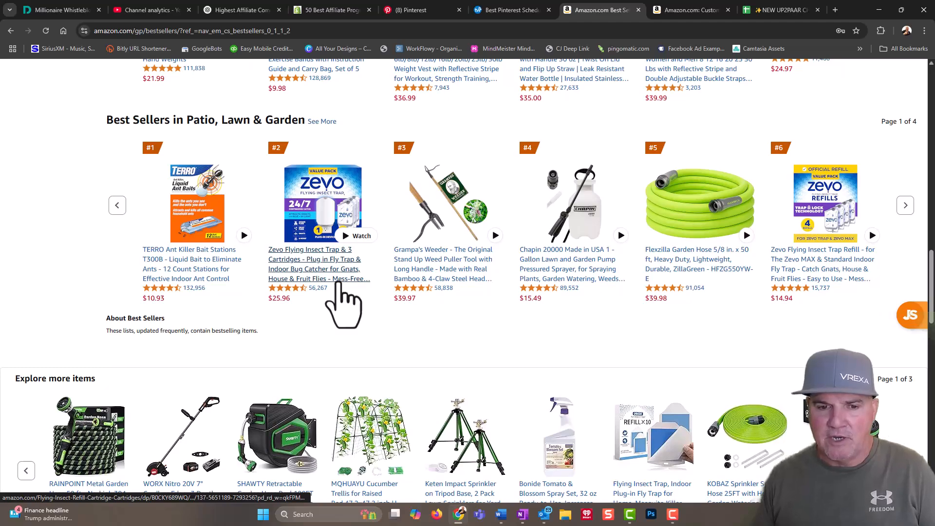
{"action": "scroll", "coordinate": [341, 292], "scroll_direction": "up", "scroll_amount": 10}
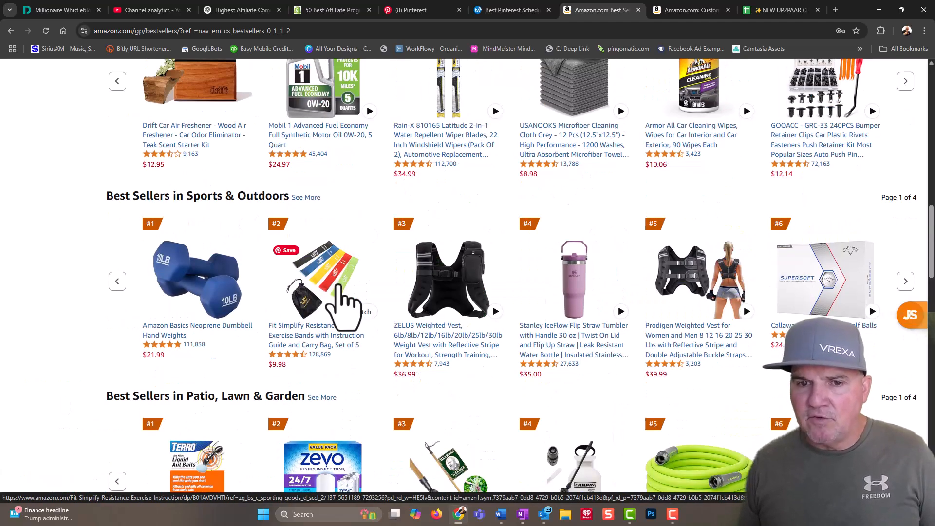
{"action": "right_click", "coordinate": [340, 285]}
{"action": "left_click", "coordinate": [61, 253]}
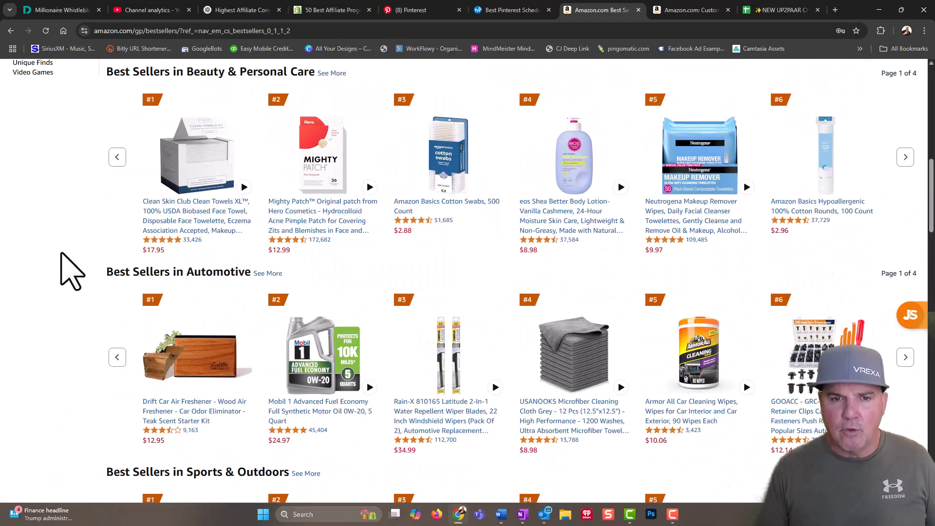
{"action": "scroll", "coordinate": [97, 292], "scroll_direction": "up", "scroll_amount": 10}
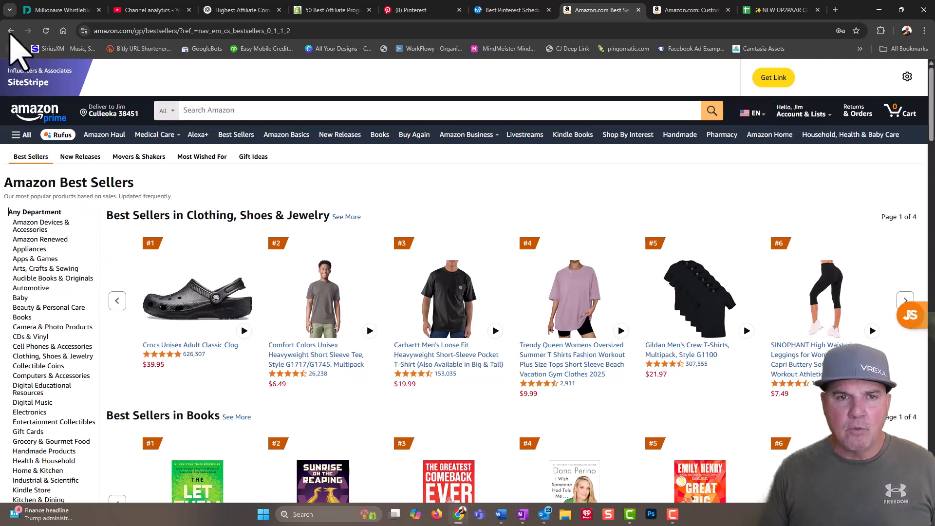
Return to Movers & Shakers and open the KitchenAid Artisan Series 5 Quart stand mixer from Kitchen & Dining.
{"action": "left_click", "coordinate": [11, 31]}
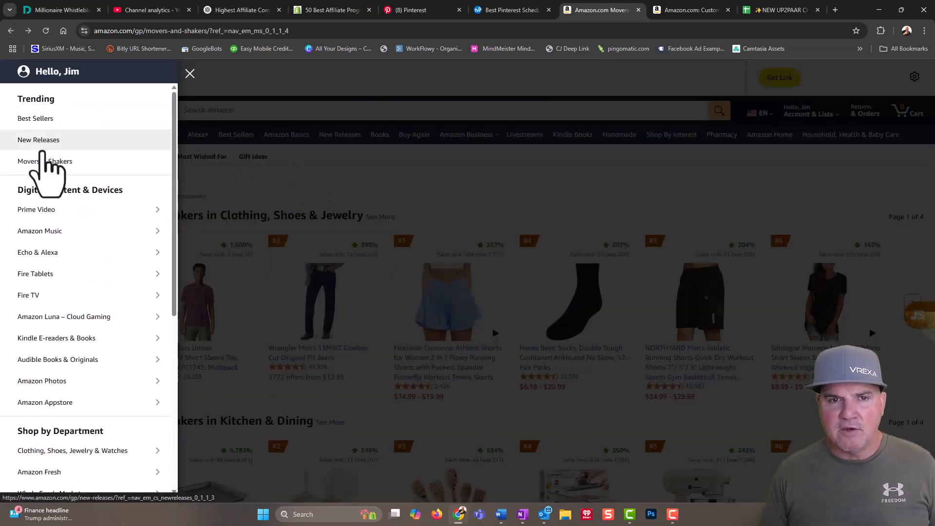
{"action": "left_click", "coordinate": [48, 161]}
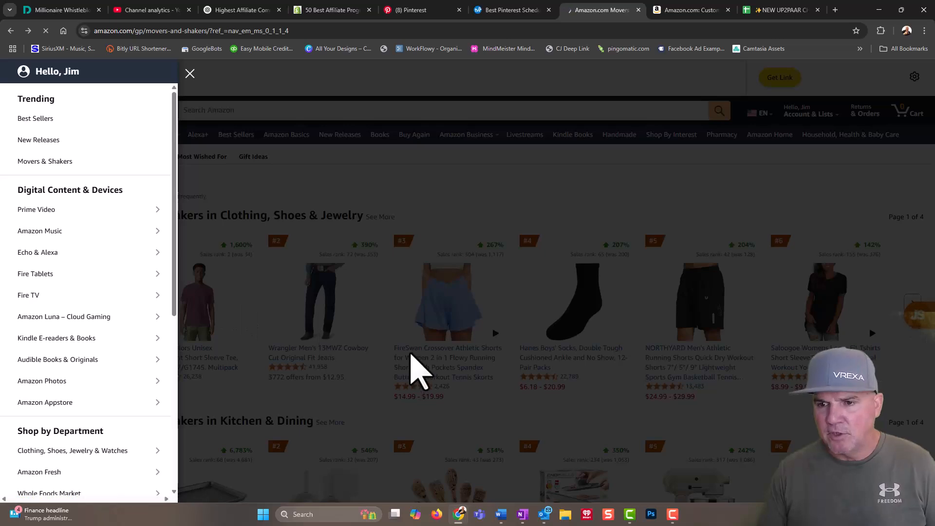
{"action": "scroll", "coordinate": [417, 372], "scroll_direction": "down", "scroll_amount": 5}
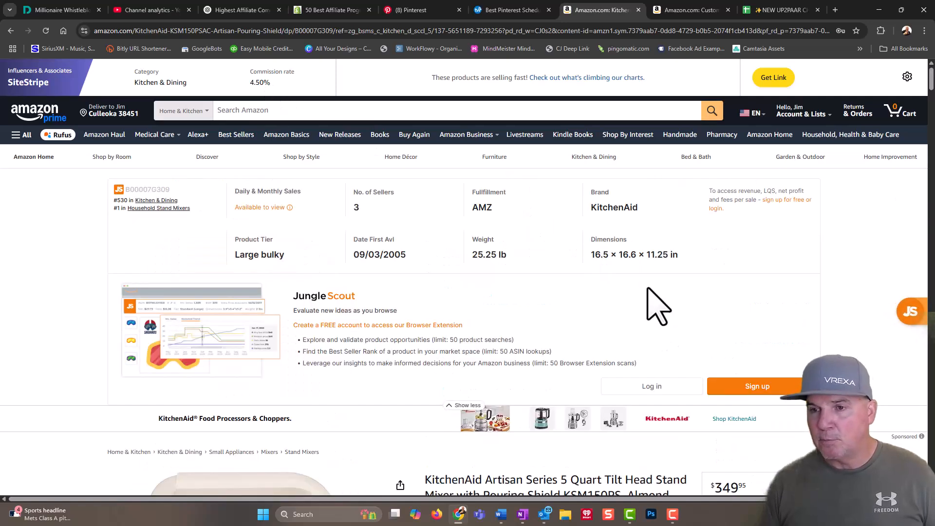
Examine the mixer's commission rate, price and product details, and highlight its full product title.
{"action": "scroll", "coordinate": [667, 303], "scroll_direction": "down", "scroll_amount": 6}
{"action": "scroll", "coordinate": [667, 302], "scroll_direction": "up", "scroll_amount": 6}
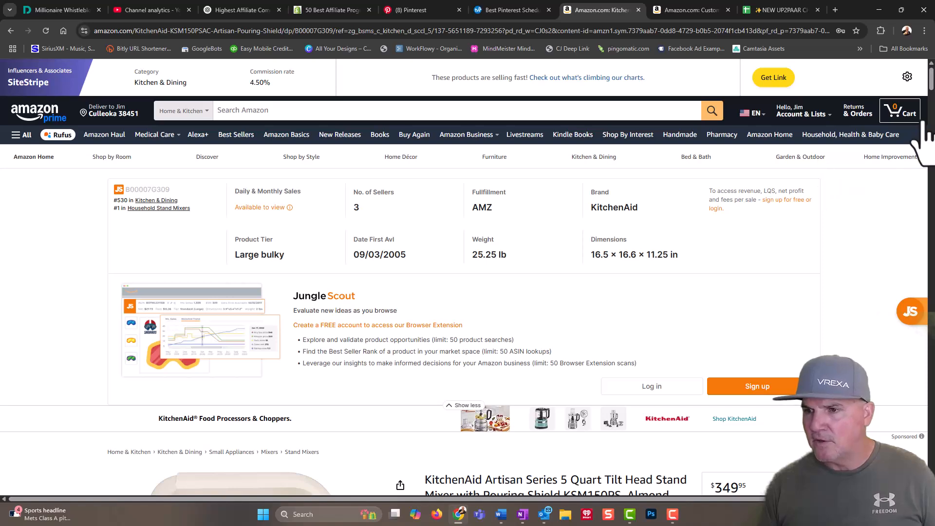
{"action": "scroll", "coordinate": [924, 127], "scroll_direction": "down", "scroll_amount": 6}
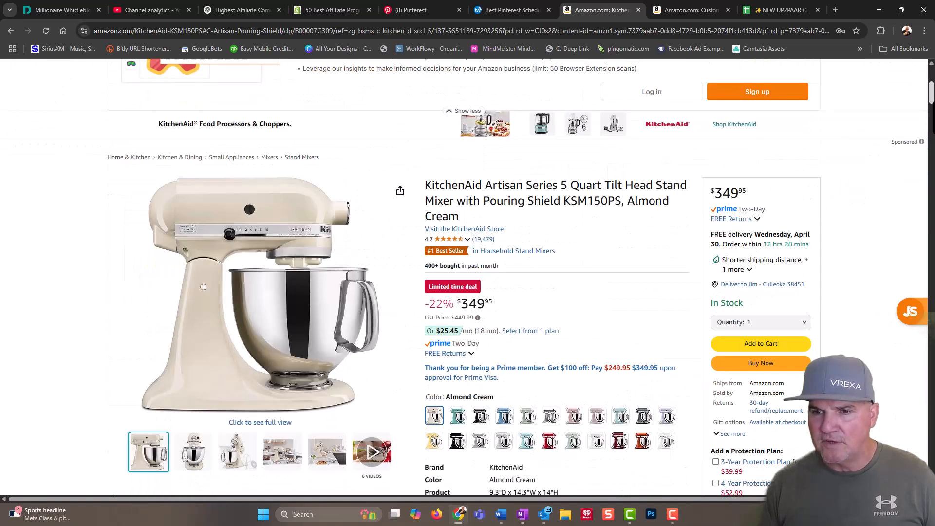
{"action": "scroll", "coordinate": [931, 117], "scroll_direction": "up", "scroll_amount": 1}
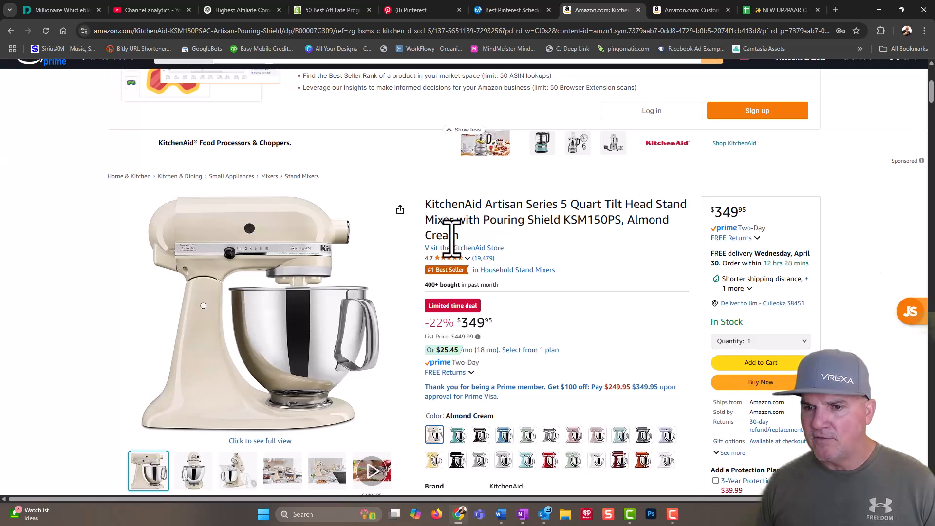
{"action": "left_click_drag", "start_coordinate": [472, 246], "coordinate": [426, 208]}
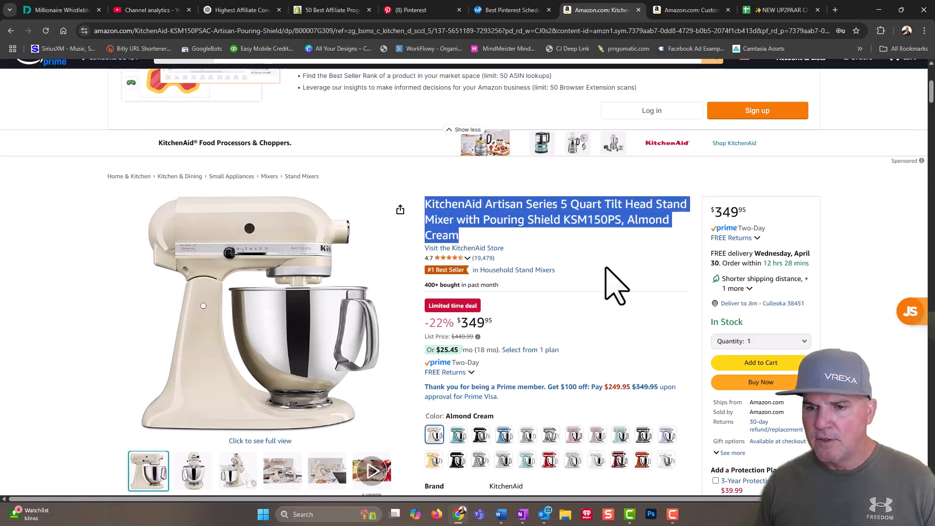
Save the mixer's enlarged kitchen-counter photo as an image file, and return to the Home Gadgets board on Pinterest.
{"action": "mouse_move", "coordinate": [315, 299]}
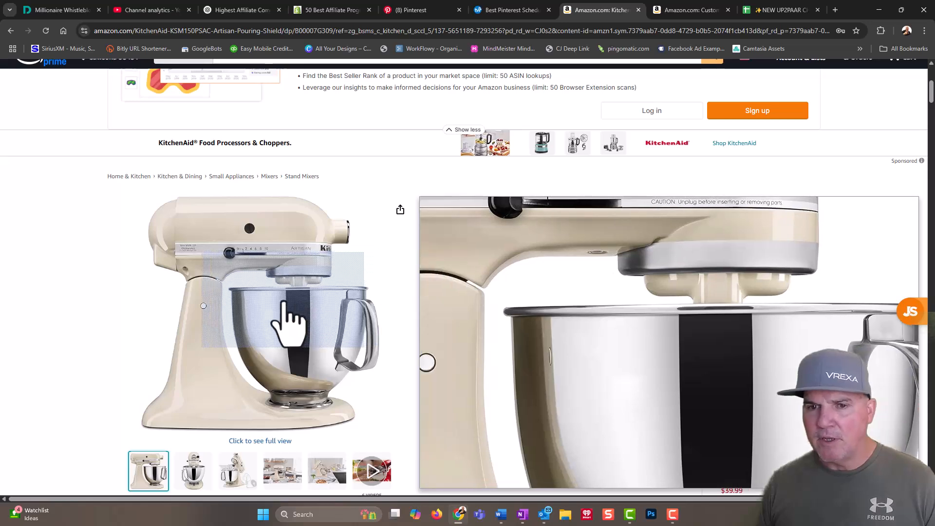
{"action": "left_click", "coordinate": [263, 309]}
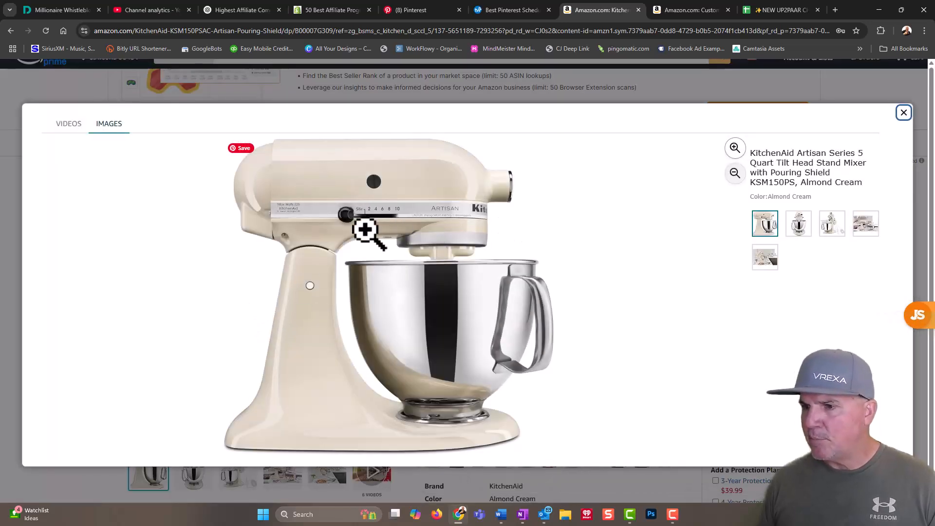
{"action": "left_click", "coordinate": [867, 227]}
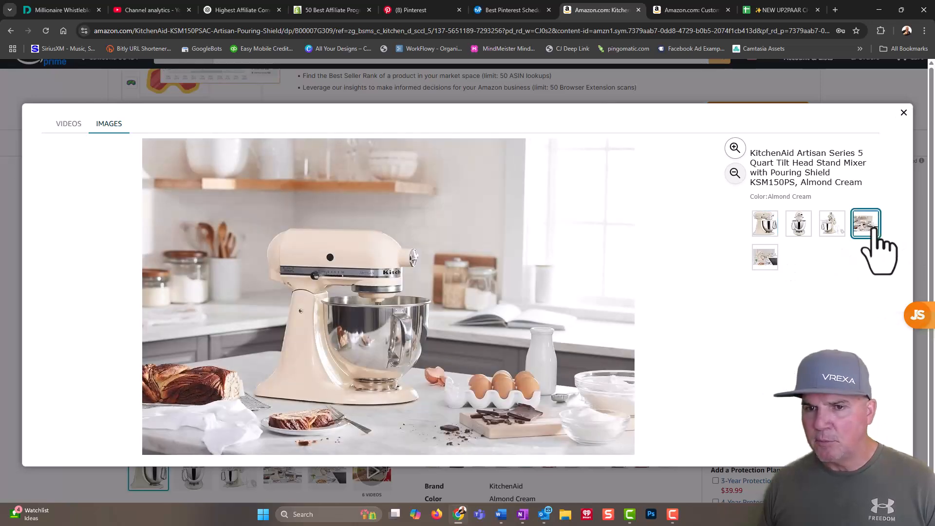
{"action": "left_click", "coordinate": [479, 261]}
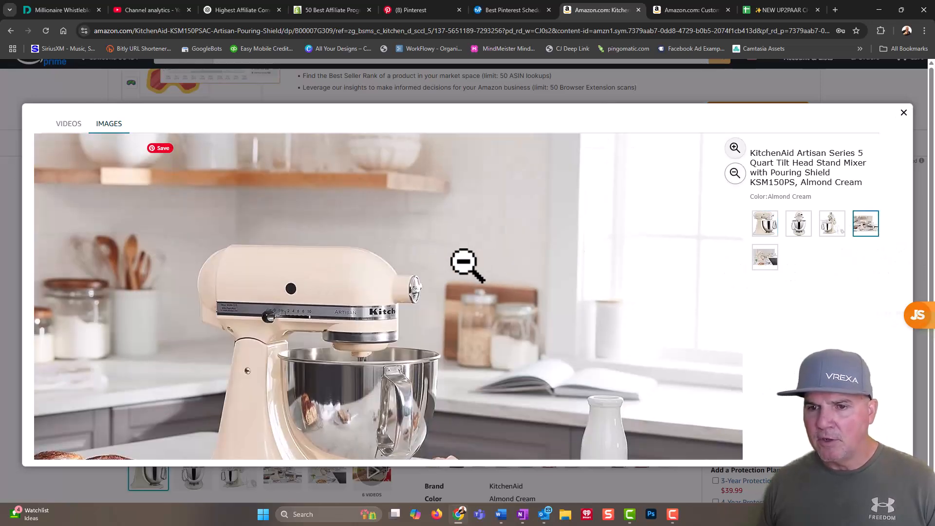
{"action": "scroll", "coordinate": [470, 266], "scroll_direction": "down", "scroll_amount": 1}
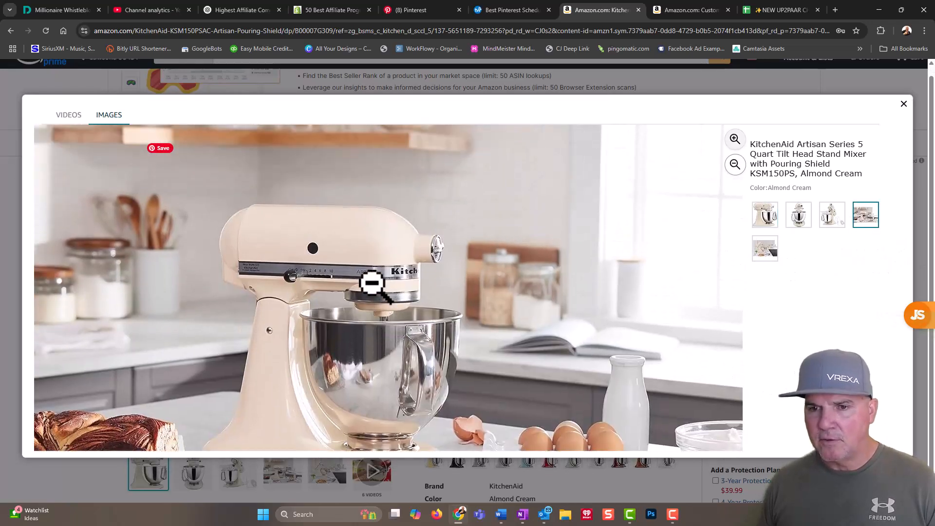
{"action": "right_click", "coordinate": [372, 283]}
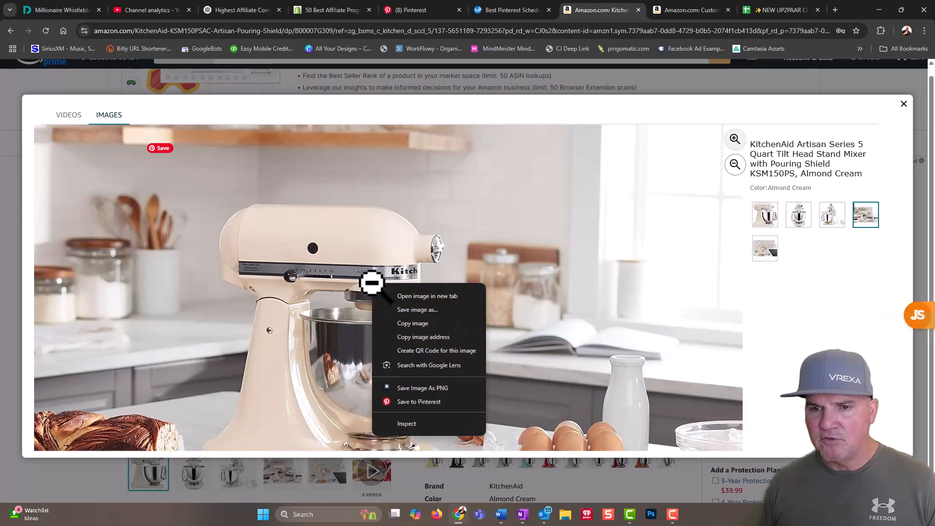
{"action": "left_click", "coordinate": [418, 309]}
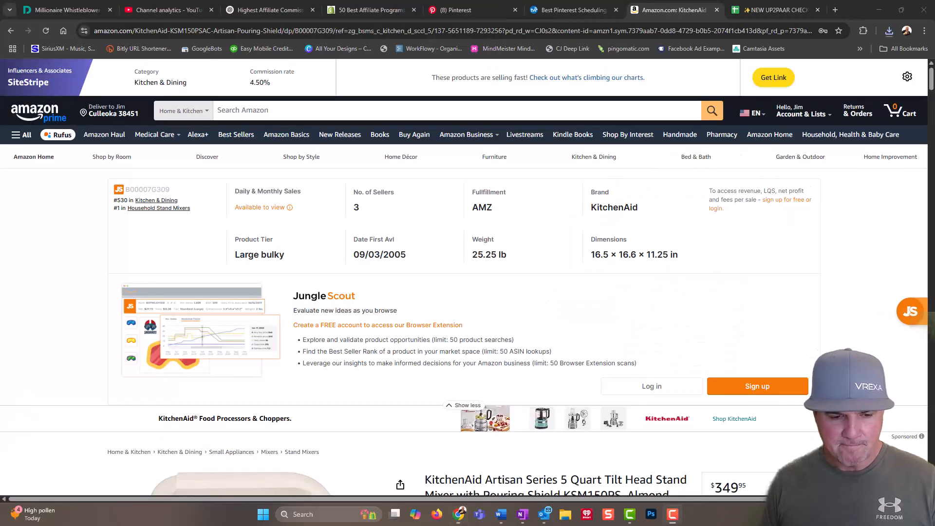
{"action": "left_click", "coordinate": [472, 9]}
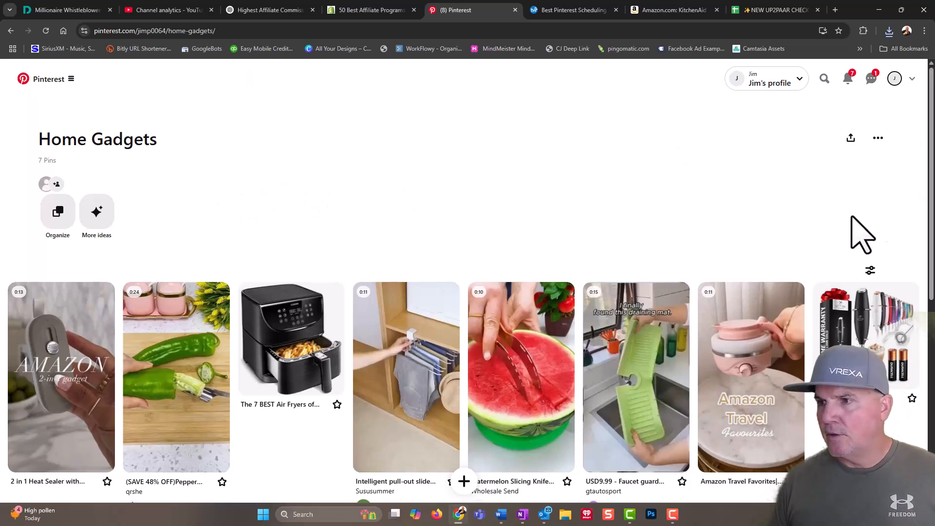
Open the Home Gadgets board for editing, and ask ChatGPT to create an engaging, SEO-rich Pinterest board description for the home gadget niche.
{"action": "left_click", "coordinate": [878, 137]}
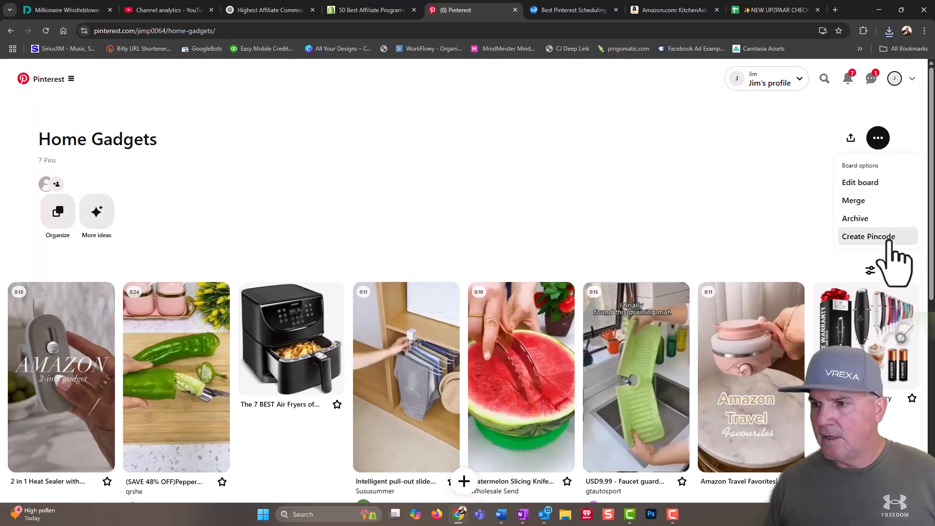
{"action": "left_click", "coordinate": [869, 184]}
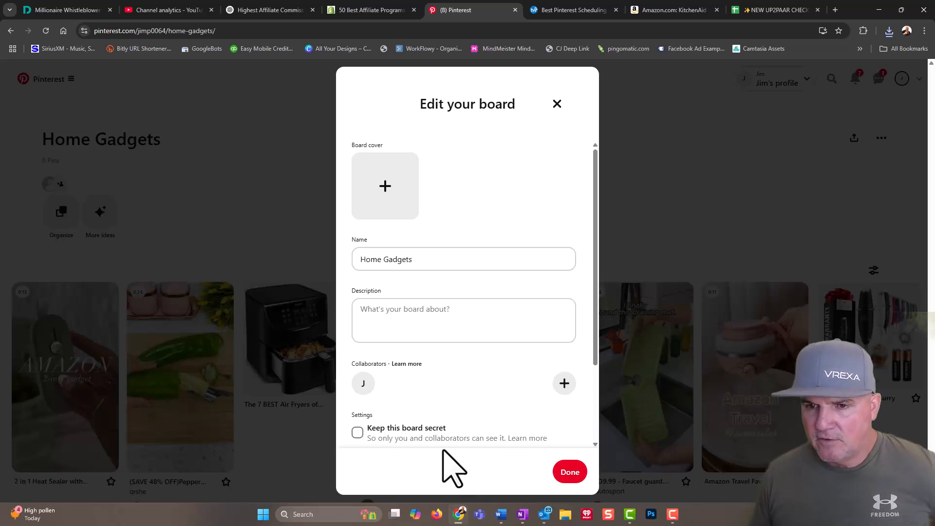
{"action": "left_click", "coordinate": [416, 310]}
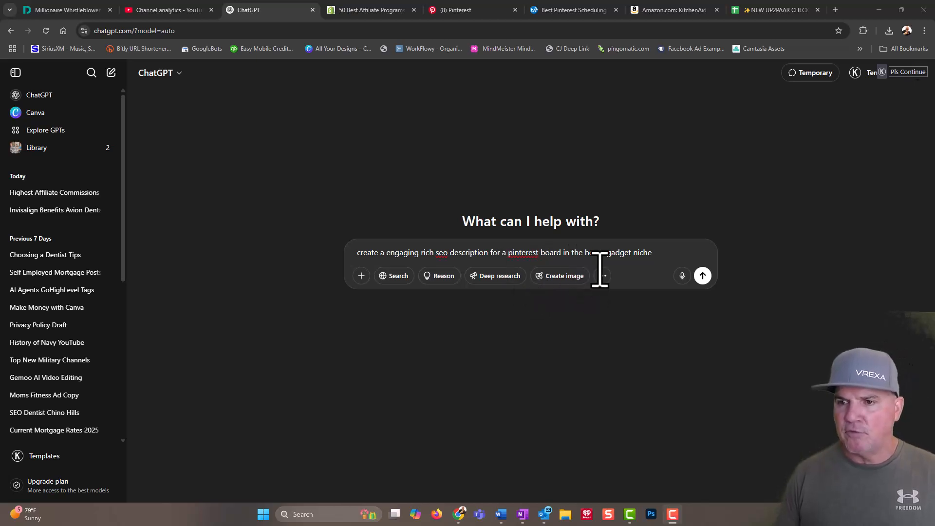
{"action": "left_click", "coordinate": [703, 276]}
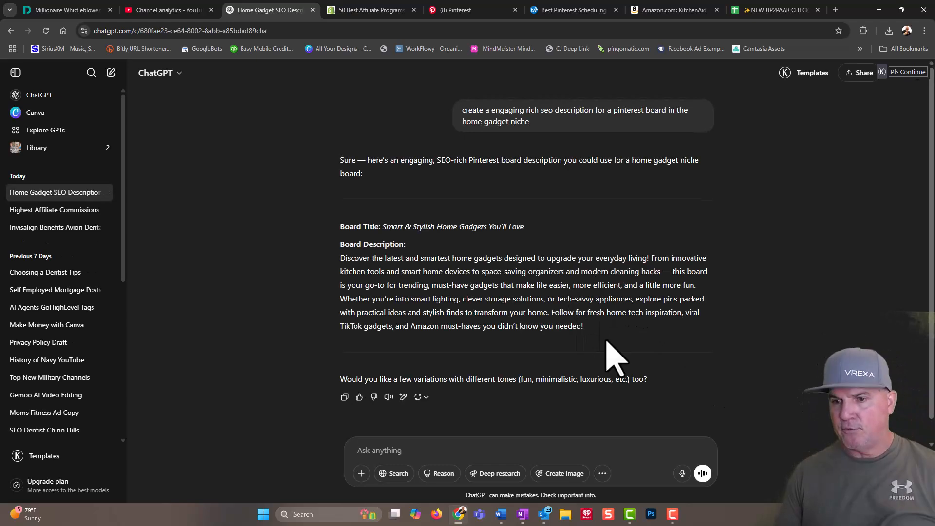
Copy ChatGPT's board description into the Home Gadgets board's description on Pinterest, remove its closing "Follow for fresh home tech inspiration" sentence and save the board.
{"action": "left_click_drag", "start_coordinate": [586, 330], "coordinate": [338, 266]}
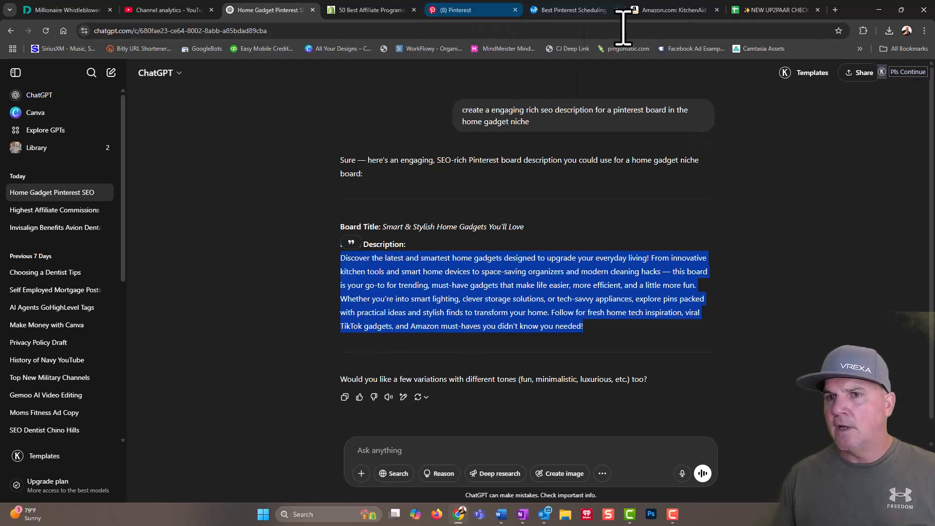
{"action": "left_click", "coordinate": [475, 11]}
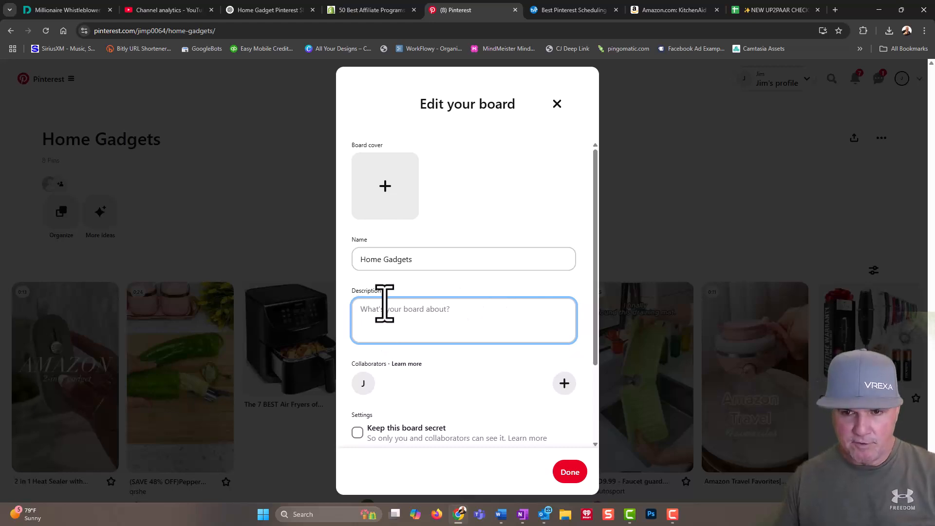
{"action": "key", "text": "ctrl+v"}
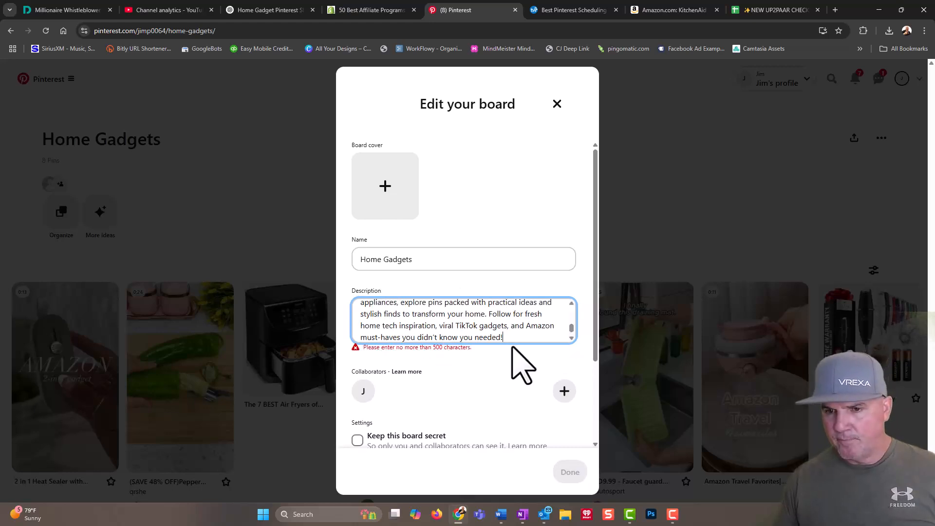
{"action": "left_click_drag", "start_coordinate": [505, 334], "coordinate": [490, 317]}
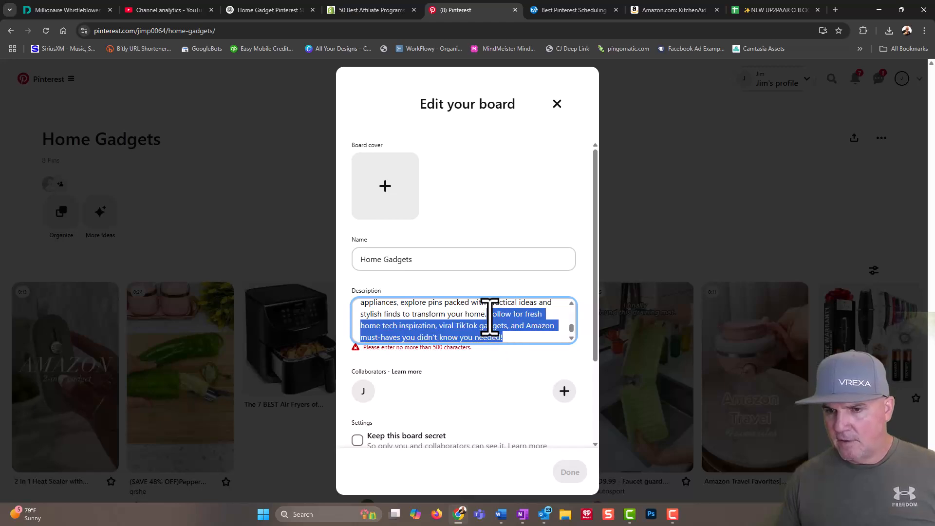
{"action": "key", "text": "BackSpace"}
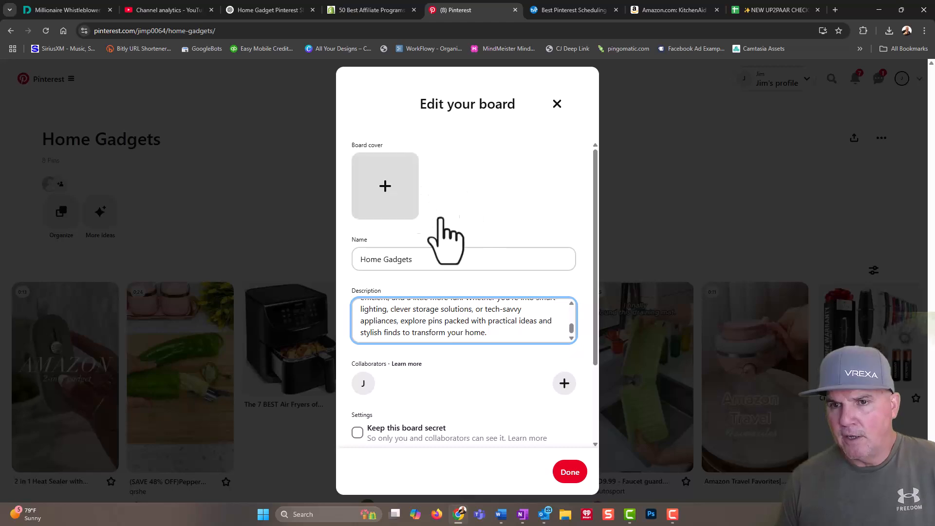
{"action": "left_click", "coordinate": [560, 475]}
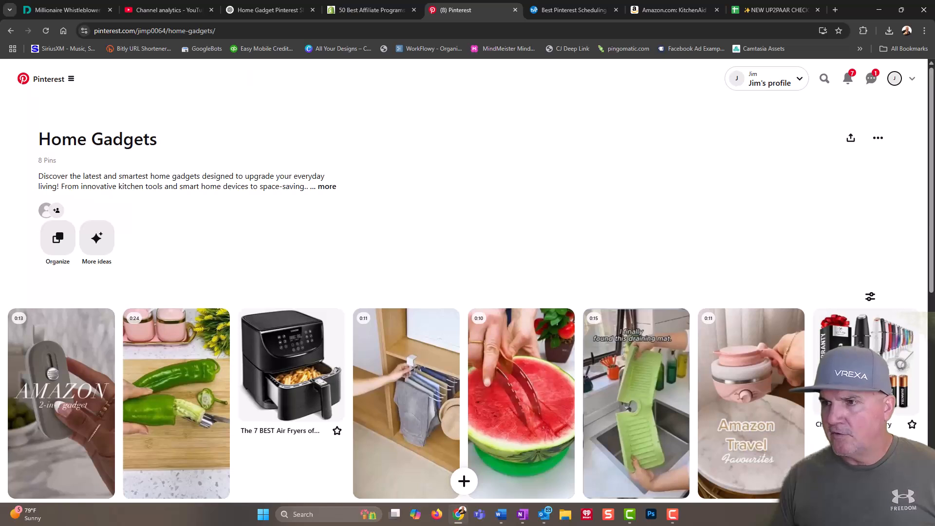
Start a new organic Pin and upload the mixer photo from the Pinterest - Home Gadgets folder in Downloads.
{"action": "left_click", "coordinate": [71, 80]}
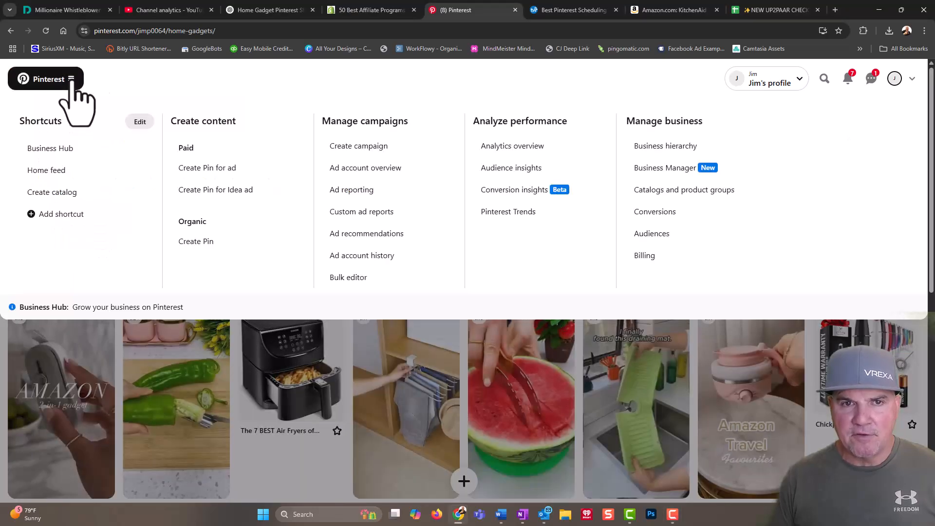
{"action": "left_click", "coordinate": [198, 243]}
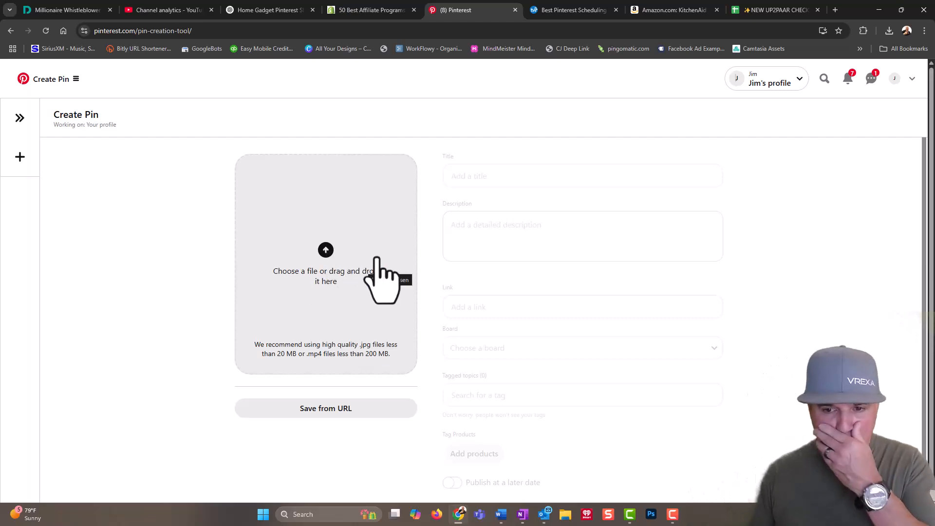
{"action": "left_click", "coordinate": [331, 261]}
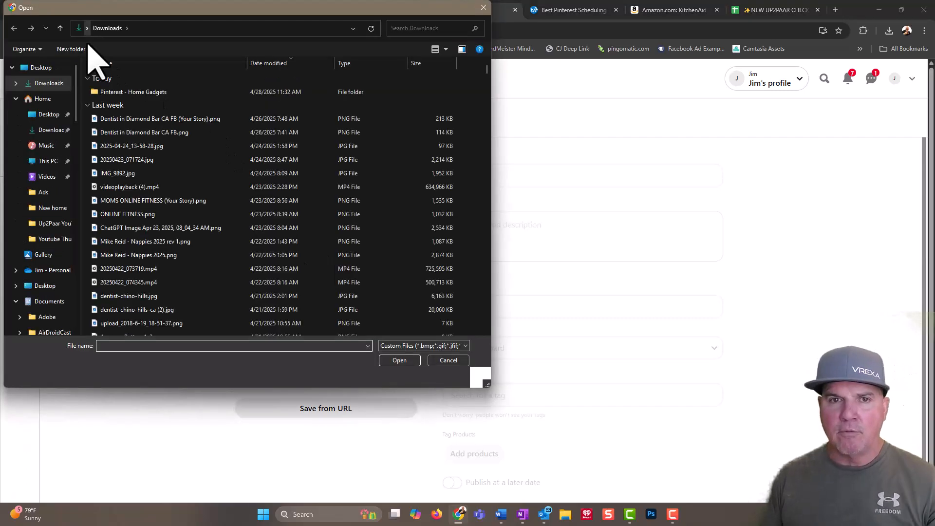
{"action": "left_click", "coordinate": [148, 92]}
{"action": "double_click", "coordinate": [147, 91]}
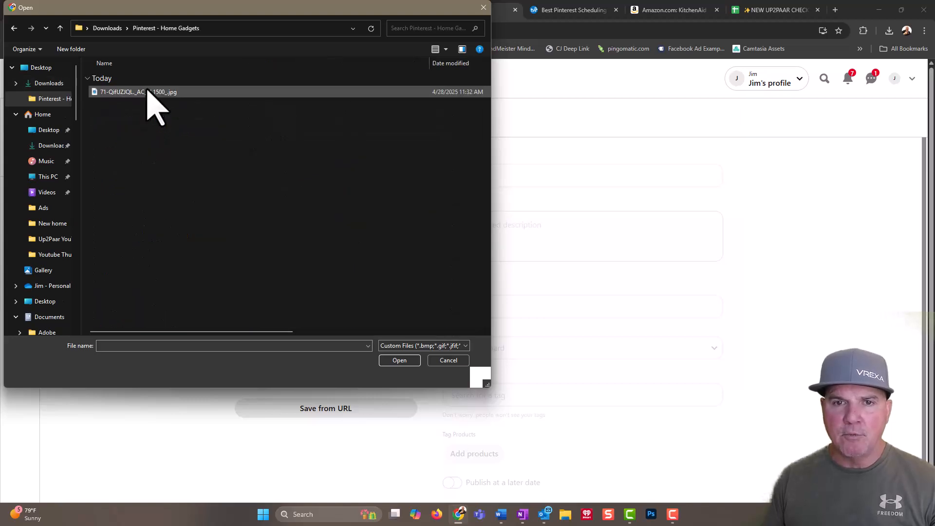
{"action": "double_click", "coordinate": [116, 92]}
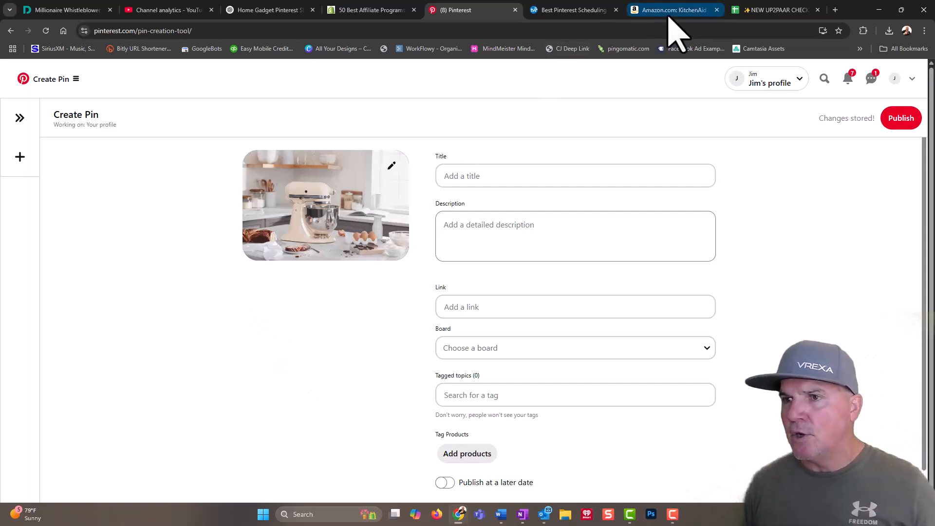
Copy the Amazon product title without its color into the Pin's title: "KitchenAid Artisan Series 5 Quart Tilt Head Stand Mixer with Pouring Shield KSM150PS".
{"action": "left_click", "coordinate": [675, 10]}
{"action": "scroll", "coordinate": [482, 327], "scroll_direction": "down", "scroll_amount": 7}
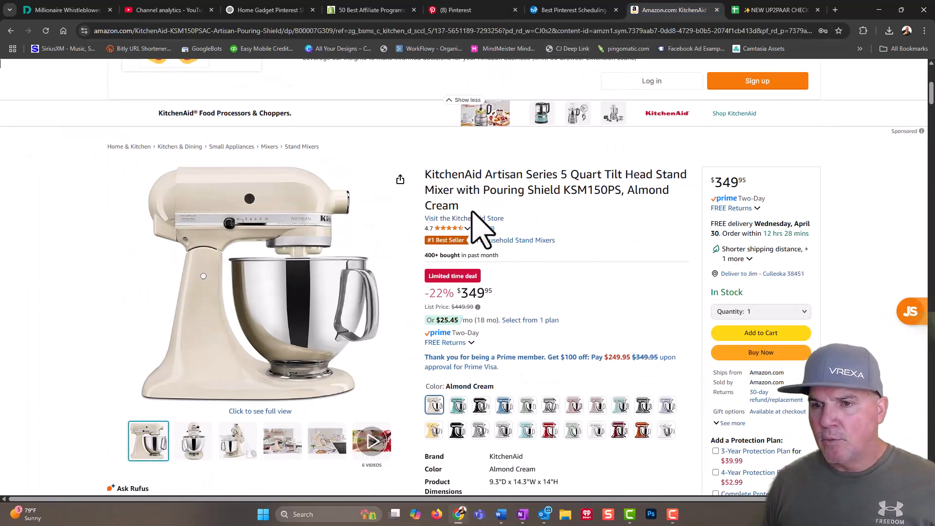
{"action": "left_click_drag", "start_coordinate": [476, 208], "coordinate": [431, 175]}
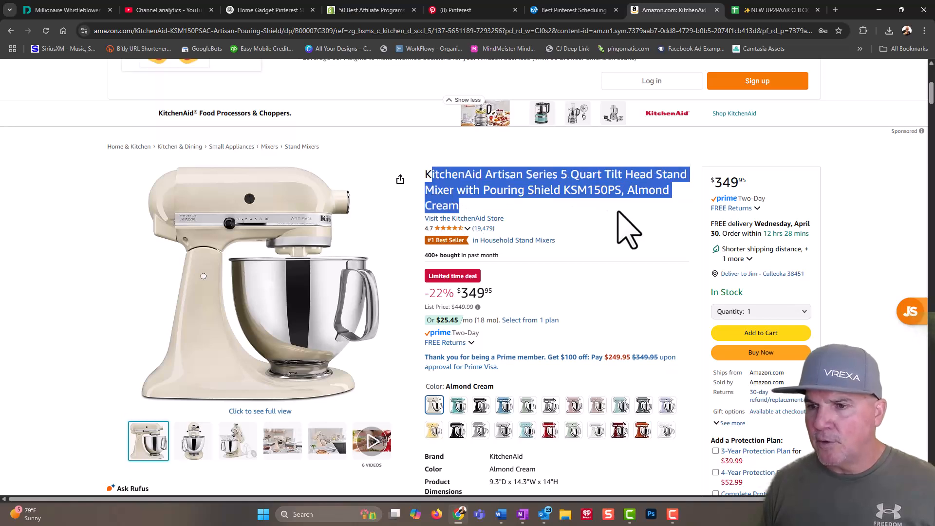
{"action": "left_click", "coordinate": [617, 192]}
{"action": "left_click_drag", "start_coordinate": [622, 192], "coordinate": [435, 181]}
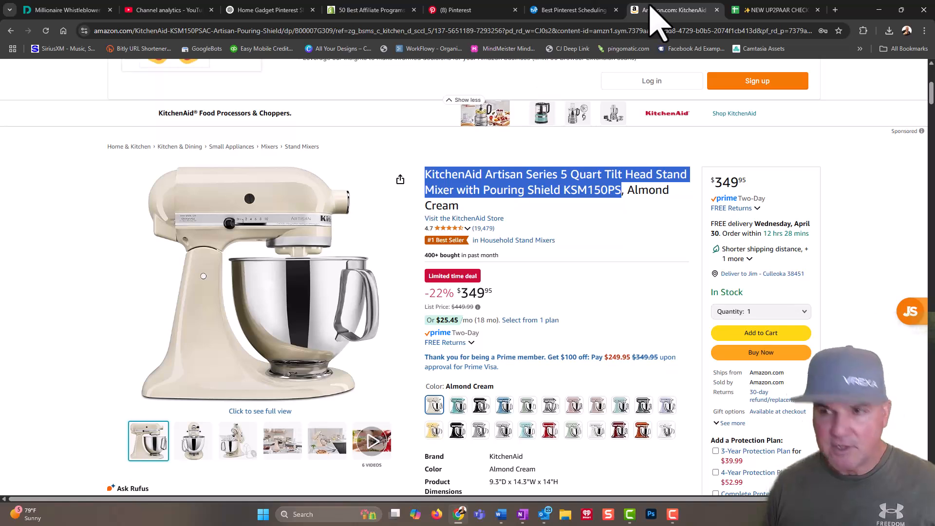
{"action": "left_click", "coordinate": [467, 11]}
{"action": "left_click", "coordinate": [494, 177]}
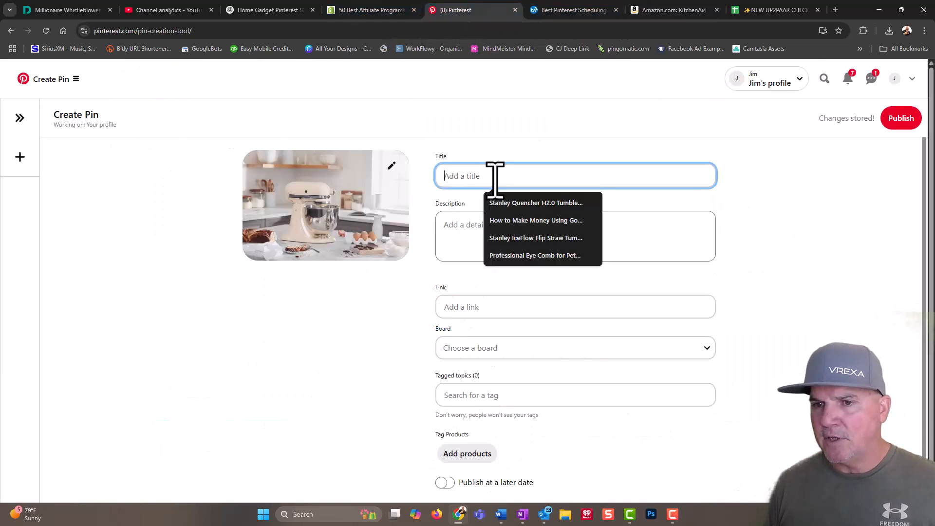
{"action": "type", "text": "KitchenAid Artisan Series 5 Quart Tilt Head Stand Mixer with Pouring Shield KSM150PS"}
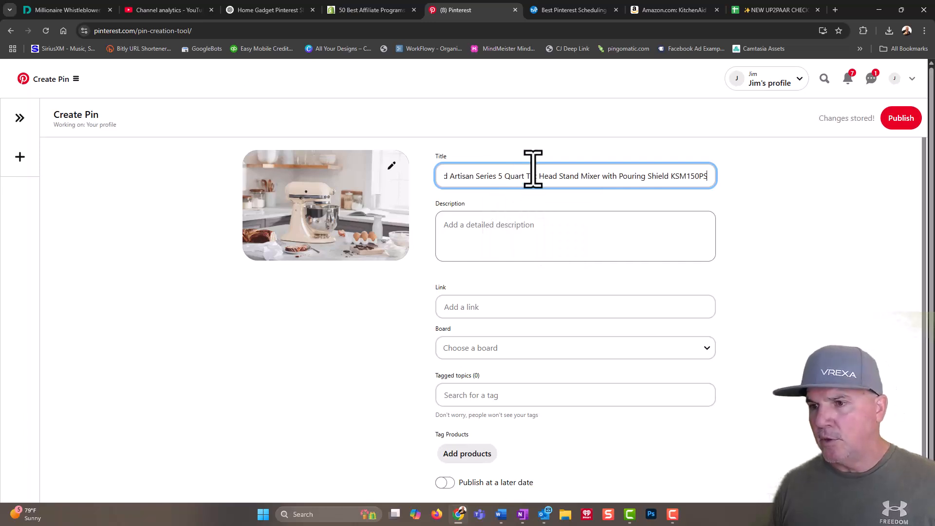
Copy the first four "About this item" bullet points from the Amazon mixer page into the Pin's description.
{"action": "left_click", "coordinate": [658, 14]}
{"action": "scroll", "coordinate": [635, 280], "scroll_direction": "down", "scroll_amount": 5}
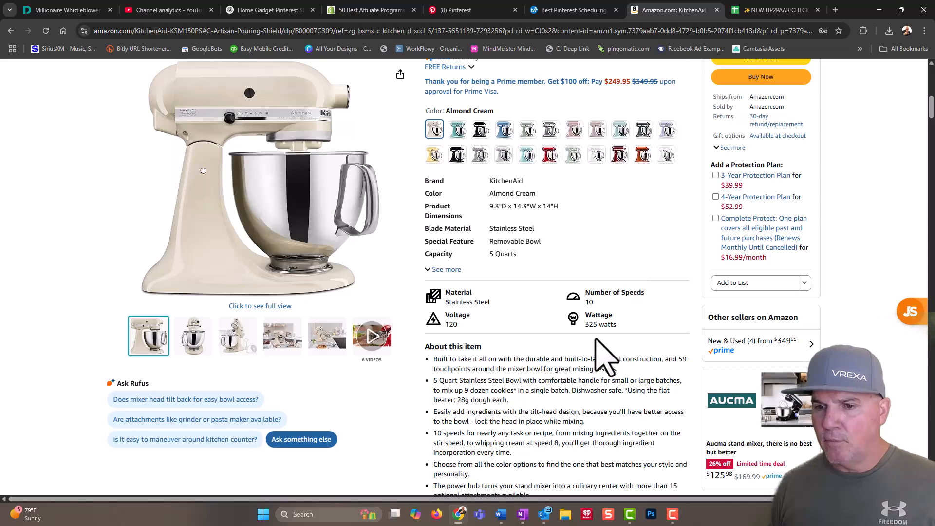
{"action": "left_click_drag", "start_coordinate": [514, 453], "coordinate": [441, 361]}
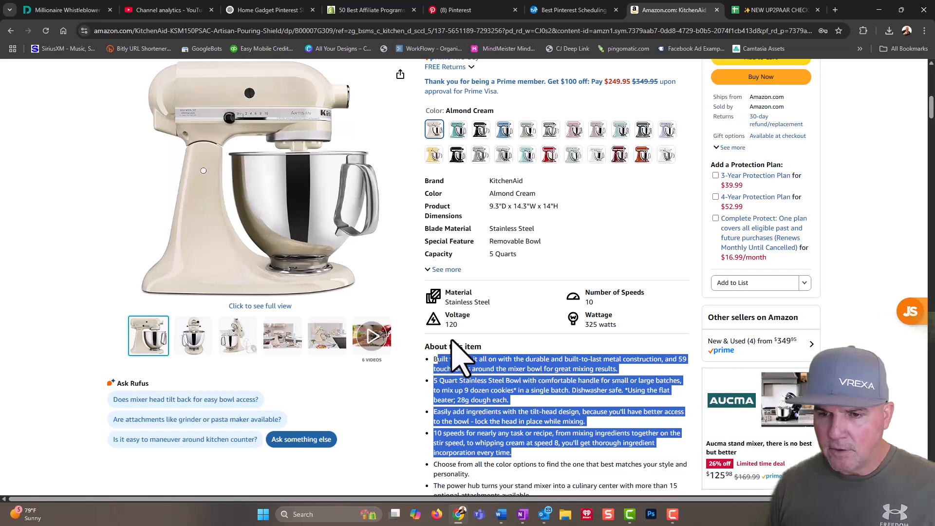
{"action": "left_click", "coordinate": [487, 10]}
{"action": "left_click", "coordinate": [456, 239]}
{"action": "key", "text": "ctrl+v"}
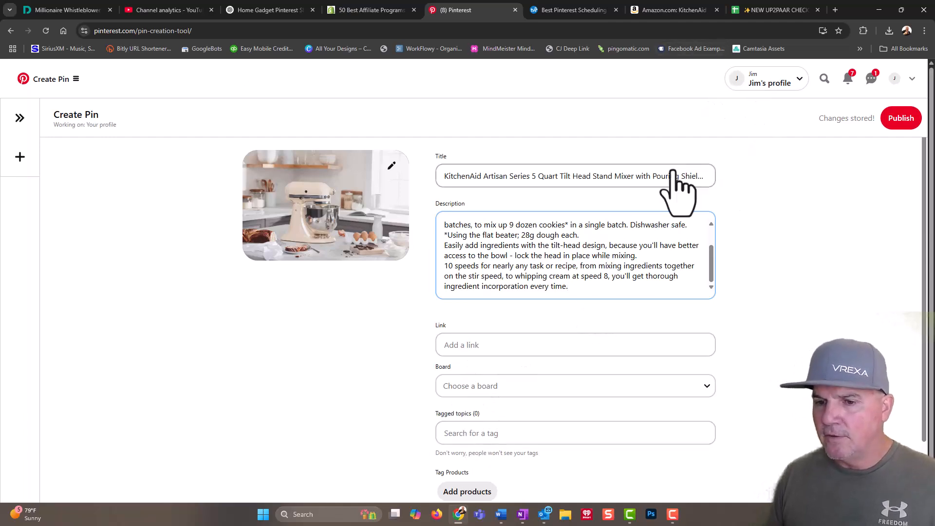
{"action": "left_click", "coordinate": [682, 10]}
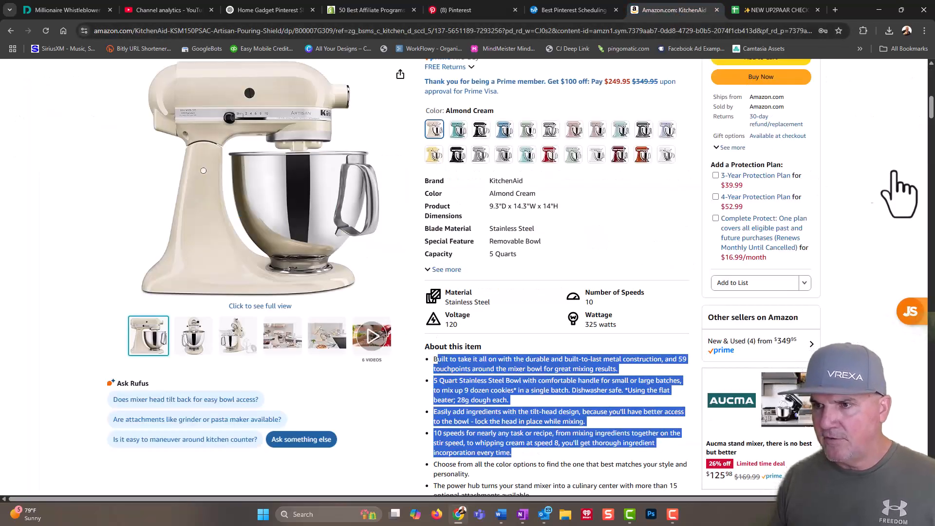
{"action": "scroll", "coordinate": [891, 185], "scroll_direction": "up", "scroll_amount": 6}
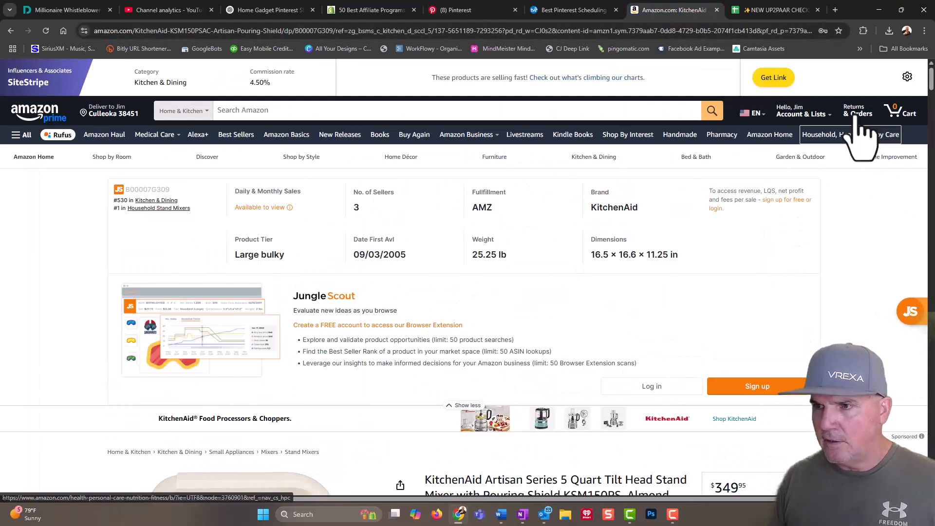
{"action": "left_click", "coordinate": [773, 81]}
{"action": "key", "text": "ctrl+c"}
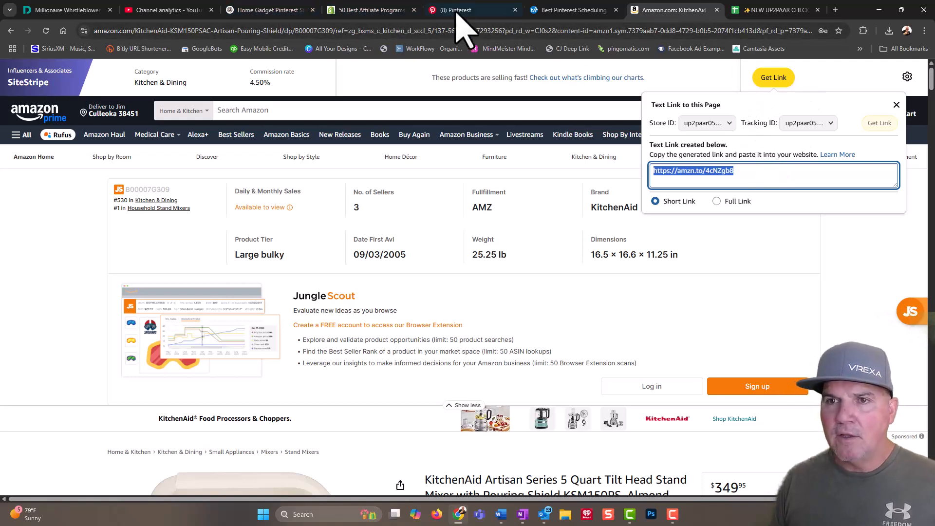
{"action": "left_click", "coordinate": [472, 10]}
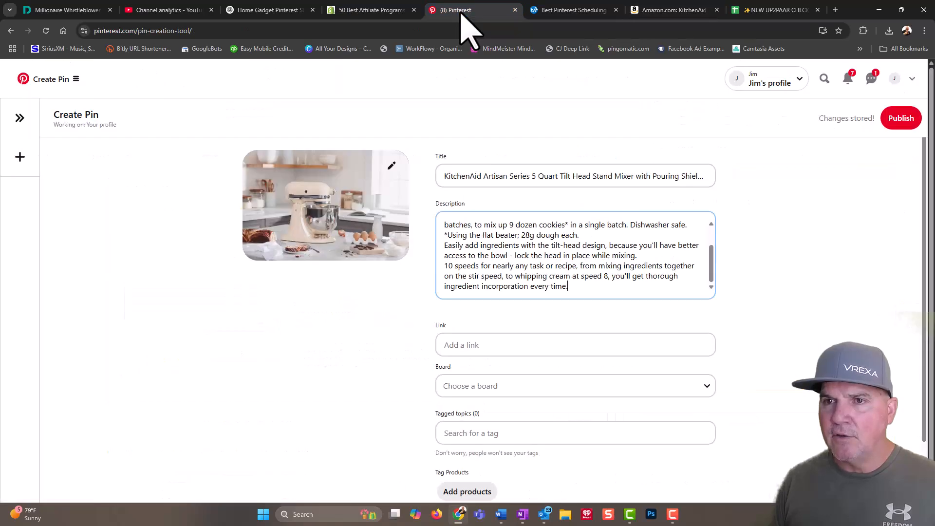
{"action": "left_click", "coordinate": [476, 343]}
{"action": "key", "text": "ctrl+v"}
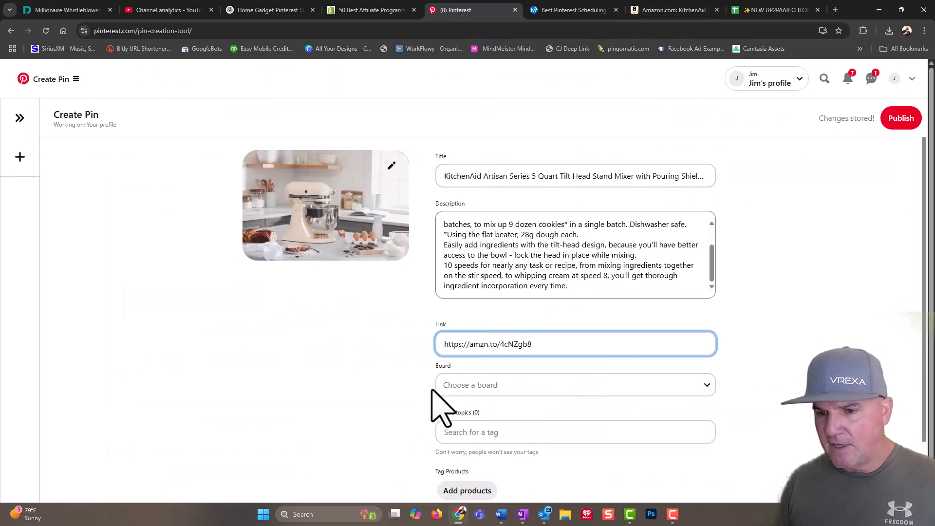
Assign the Pin to the Home Gadgets board and tag it with the kitchen appliances topic.
{"action": "left_click", "coordinate": [461, 389]}
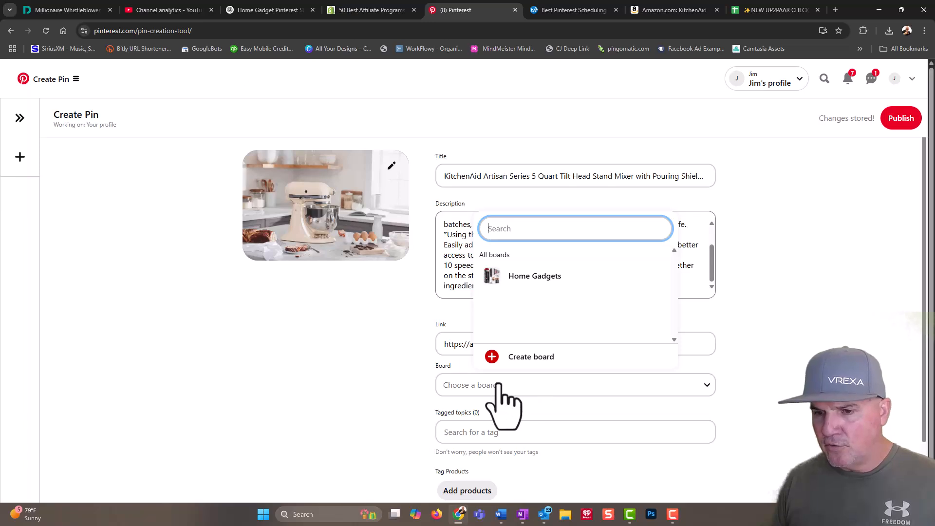
{"action": "left_click", "coordinate": [538, 278]}
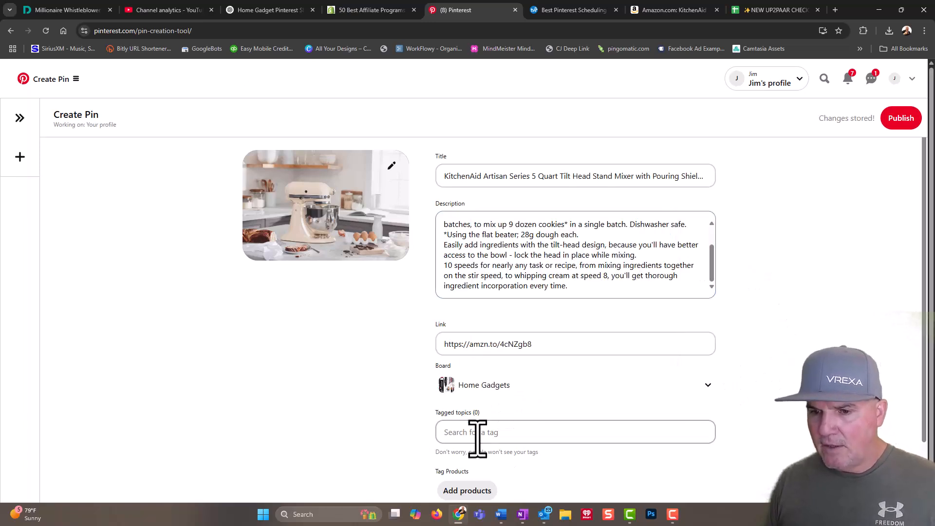
{"action": "left_click", "coordinate": [494, 432]}
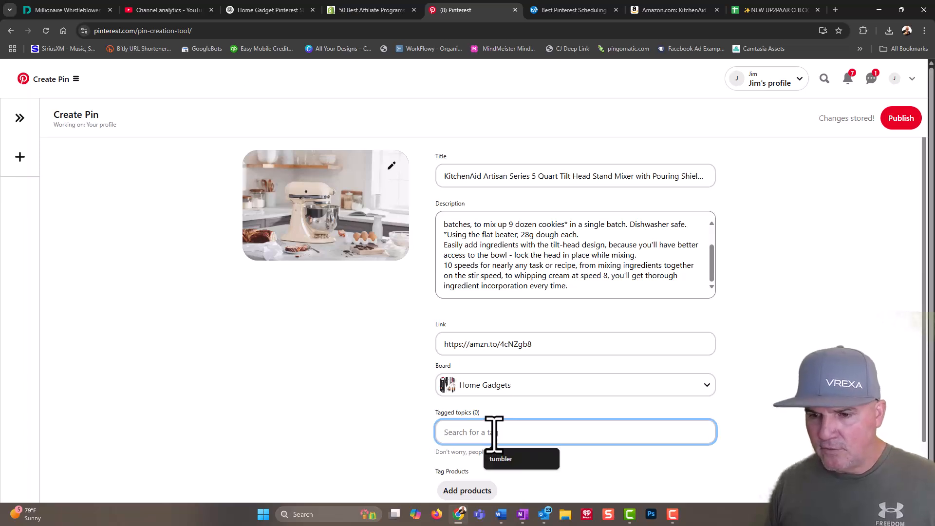
{"action": "type", "text": "kitchen"}
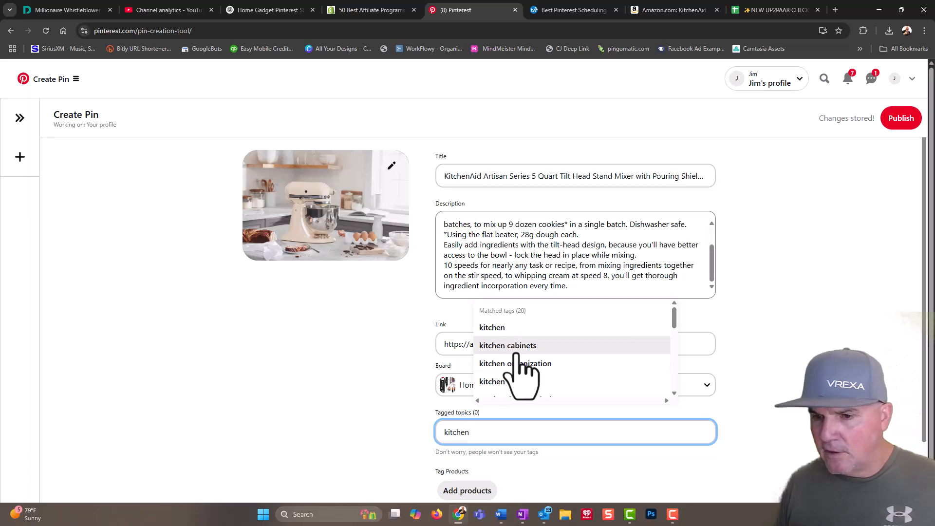
{"action": "left_click_drag", "start_coordinate": [673, 317], "coordinate": [678, 386]}
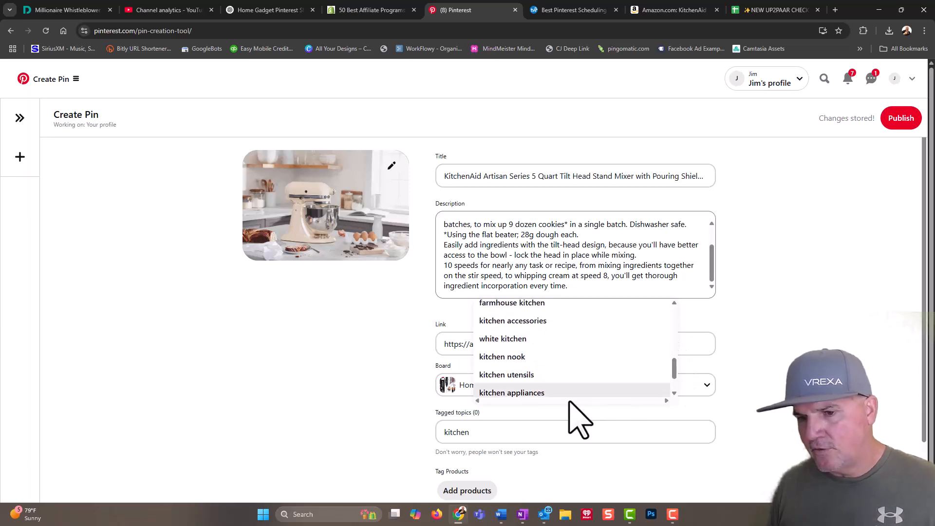
{"action": "left_click", "coordinate": [520, 395]}
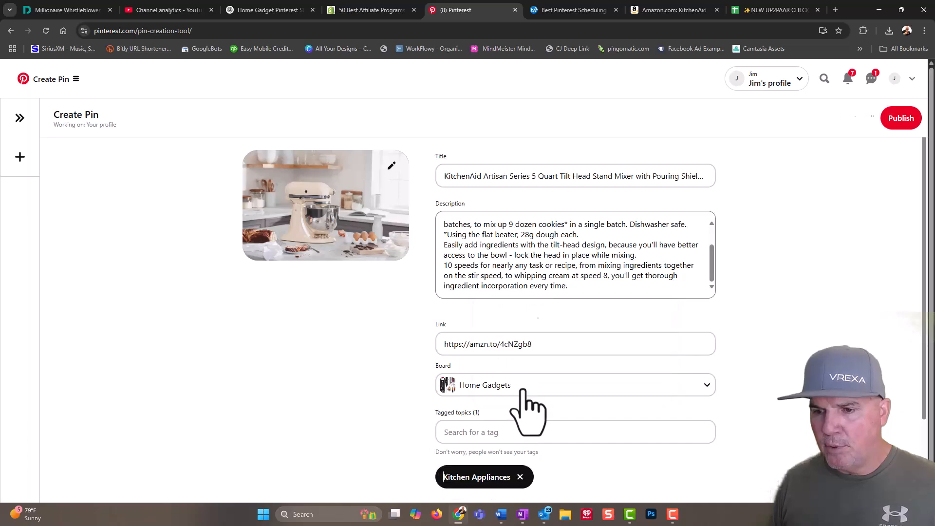
Add the topic tags kitchen gadgets and food mixer & blender accessories to the Pin.
{"action": "left_click", "coordinate": [523, 433]}
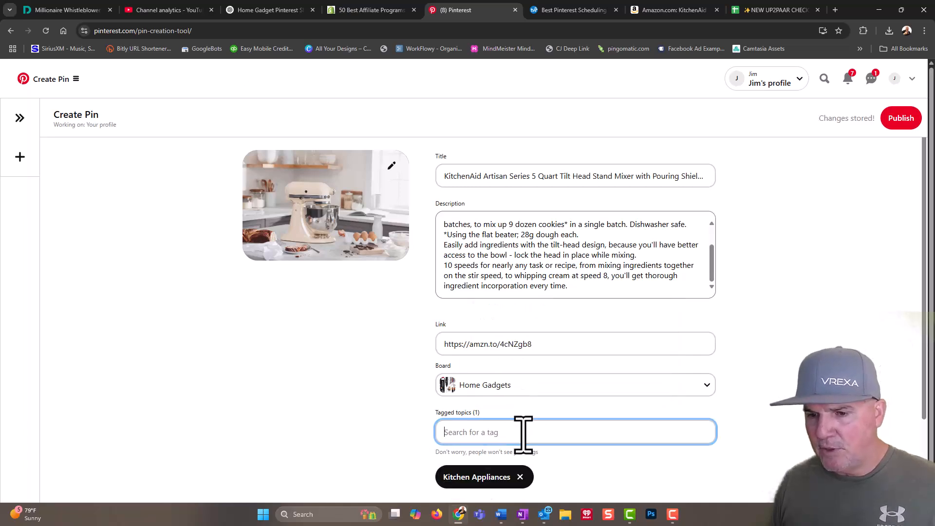
{"action": "type", "text": "kitchen"}
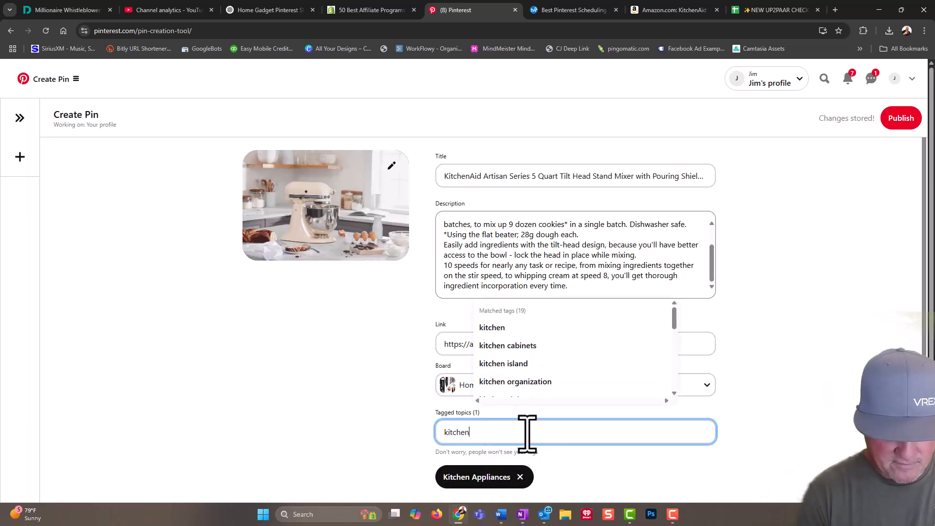
{"action": "type", "text": " gad"}
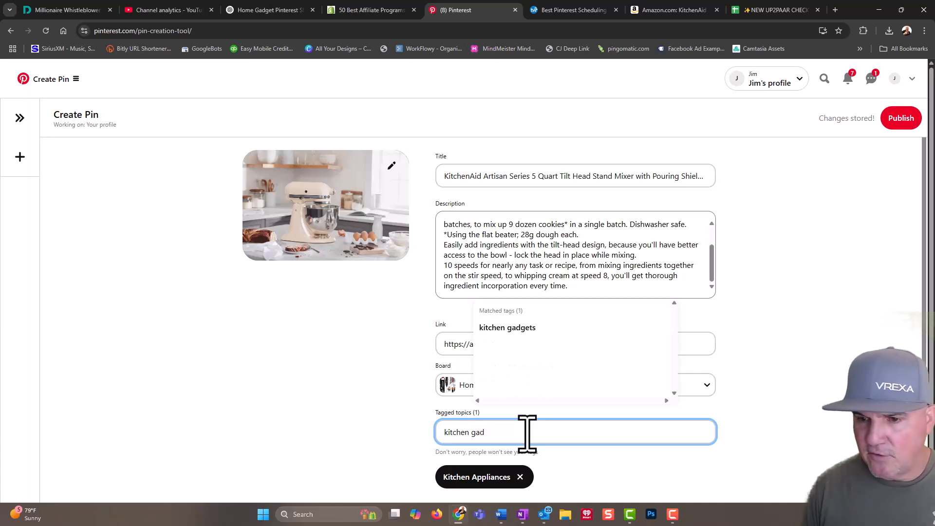
{"action": "left_click", "coordinate": [536, 329]}
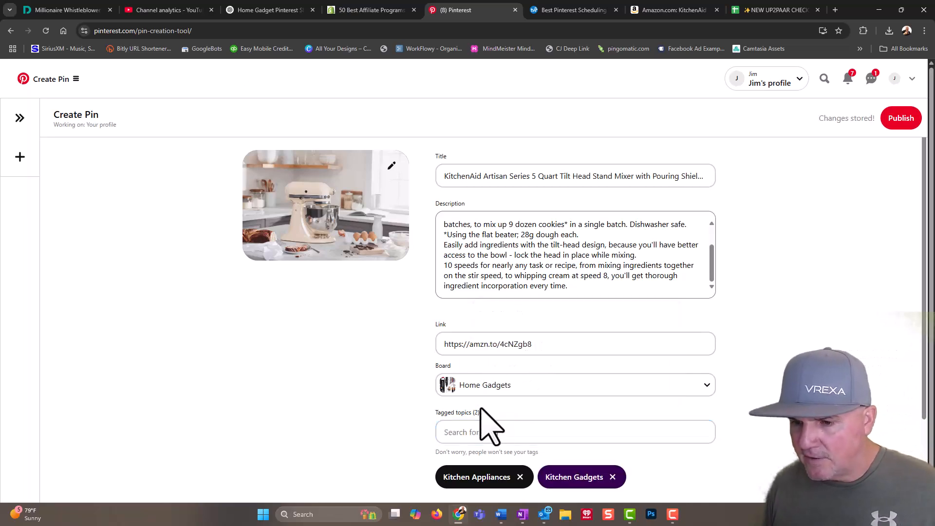
{"action": "left_click", "coordinate": [519, 431]}
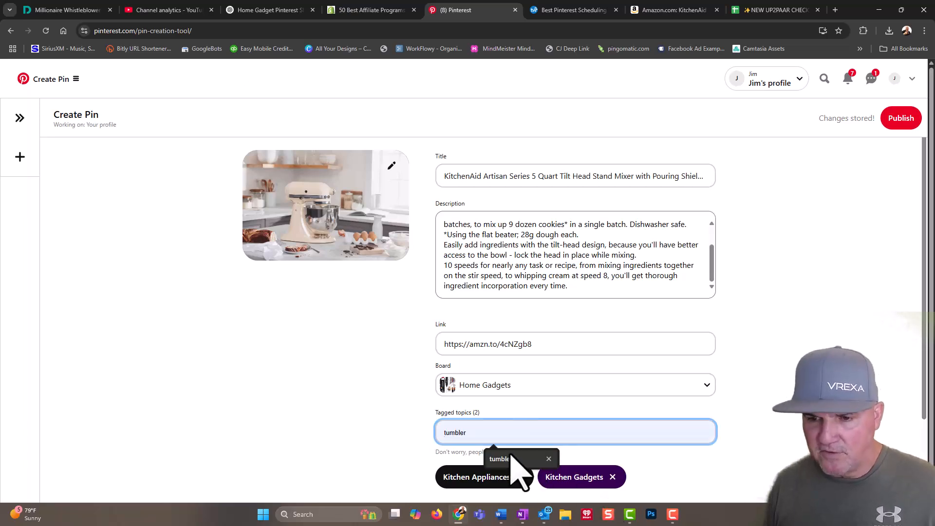
{"action": "type", "text": "mi"}
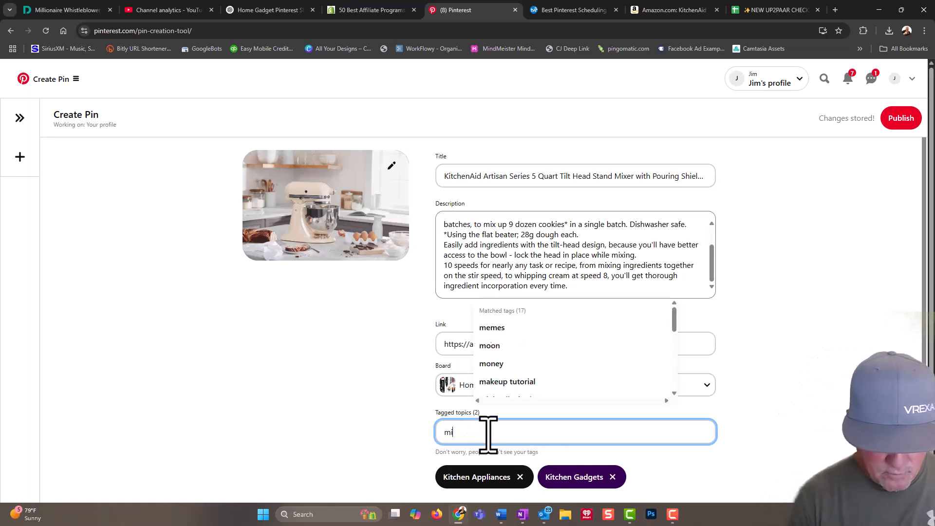
{"action": "type", "text": "xer"}
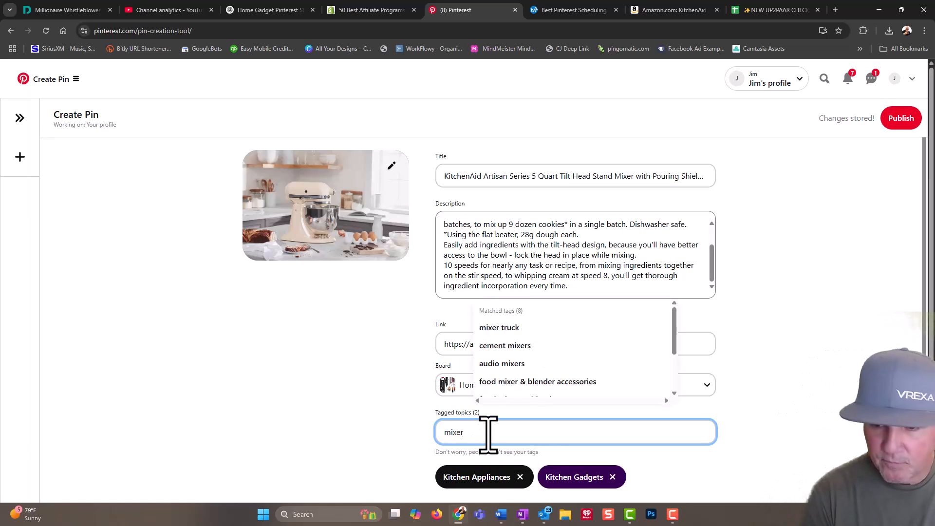
{"action": "left_click", "coordinate": [544, 382]}
{"action": "scroll", "coordinate": [638, 387], "scroll_direction": "down", "scroll_amount": 3}
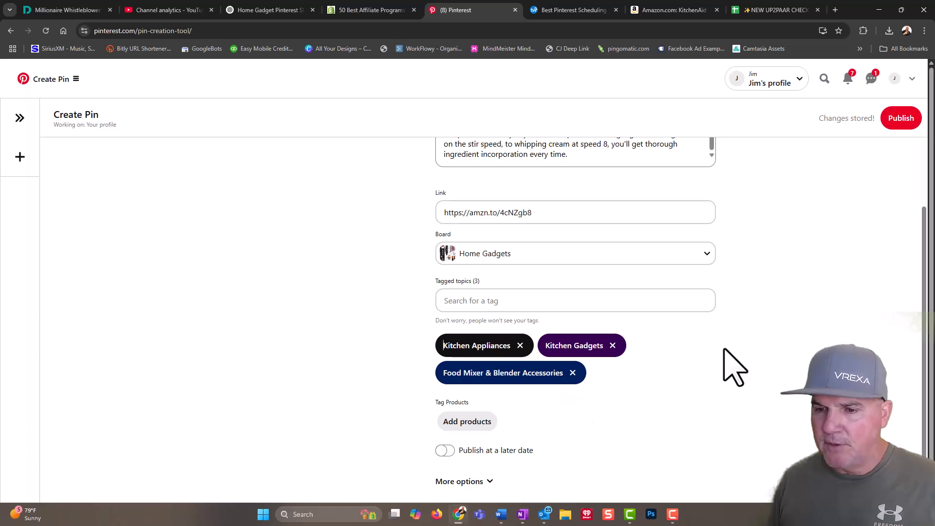
{"action": "left_click", "coordinate": [468, 421]}
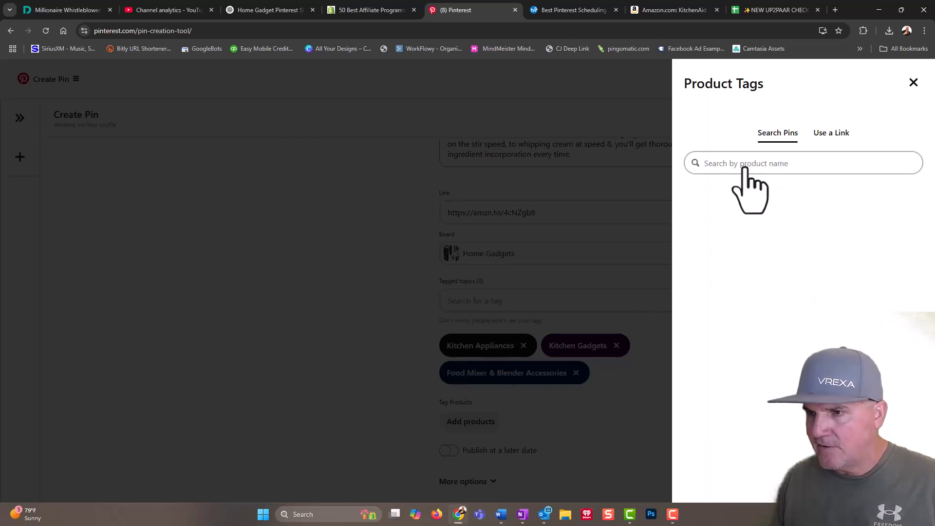
{"action": "left_click", "coordinate": [744, 164]}
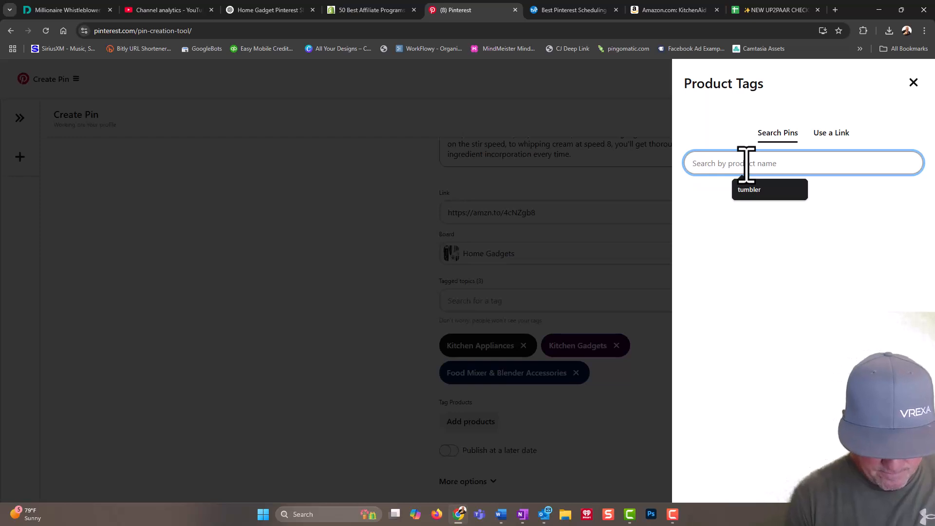
{"action": "type", "text": "kitchen"}
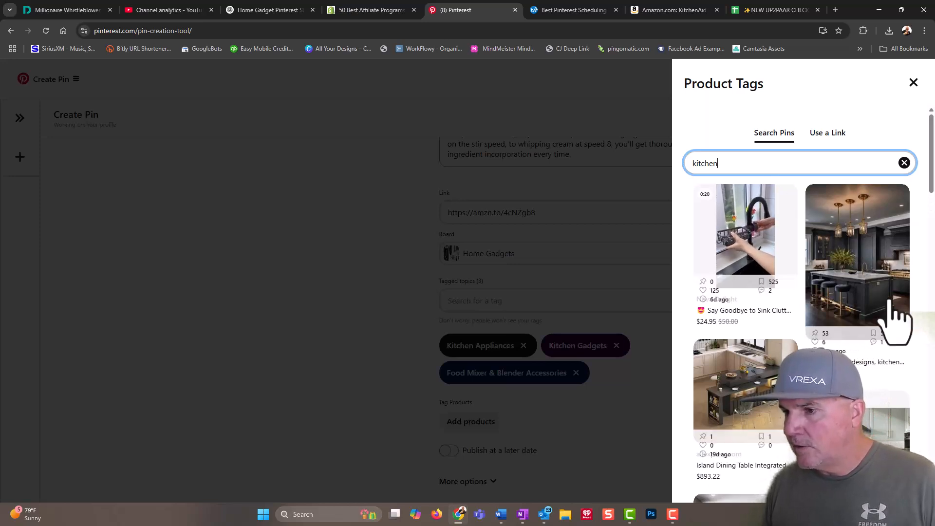
{"action": "left_click", "coordinate": [913, 83]}
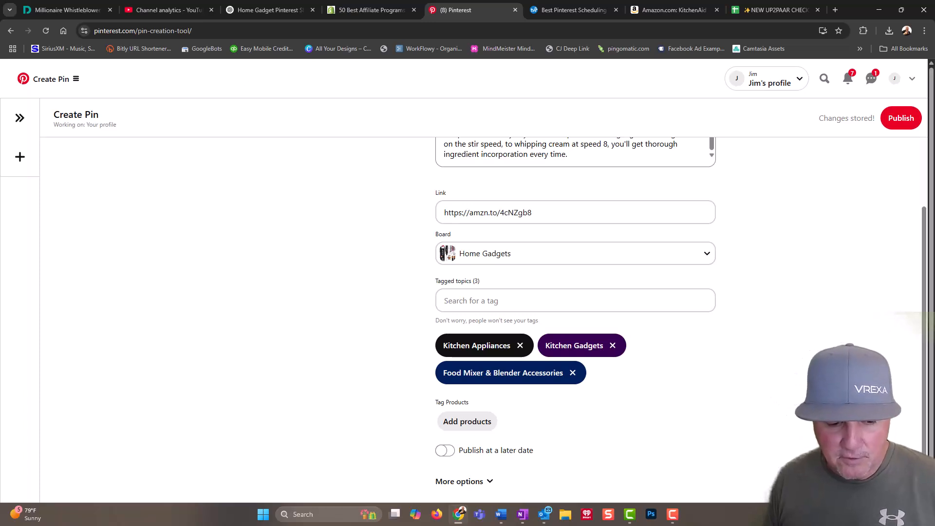
Search the product tags for "kitchenaide" and tag the white KitchenAid 5.5 Quart stand mixer on the Pin.
{"action": "left_click", "coordinate": [467, 421]}
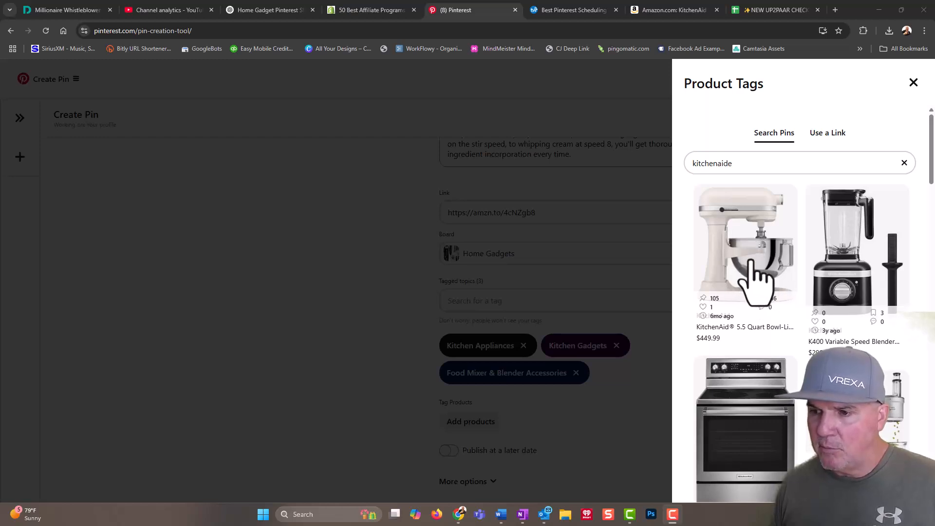
{"action": "left_click", "coordinate": [751, 280]}
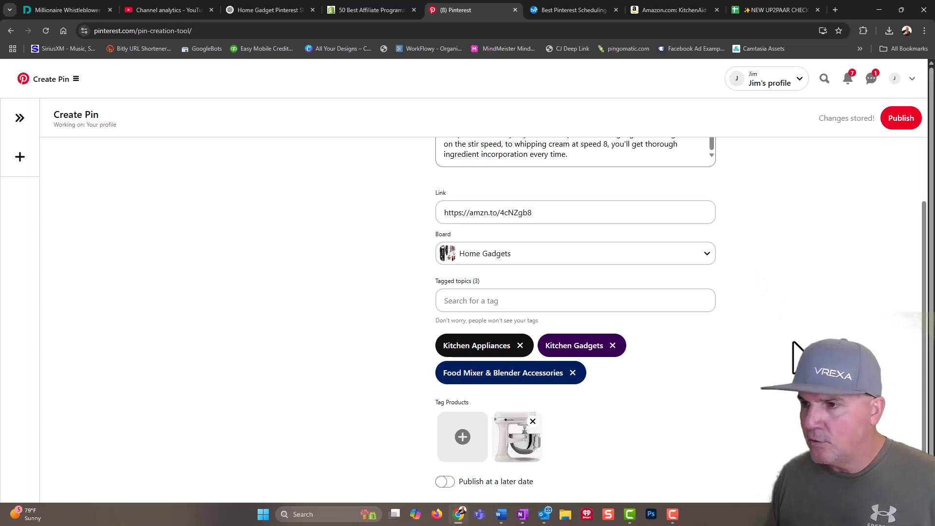
{"action": "scroll", "coordinate": [574, 317], "scroll_direction": "down", "scroll_amount": 1}
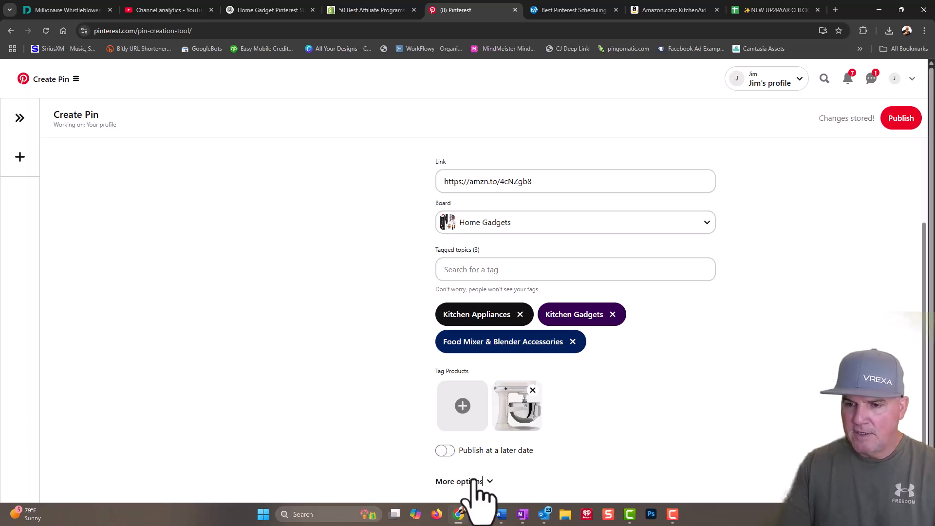
{"action": "left_click", "coordinate": [446, 451]}
{"action": "scroll", "coordinate": [633, 428], "scroll_direction": "down", "scroll_amount": 1}
{"action": "left_click", "coordinate": [445, 427]}
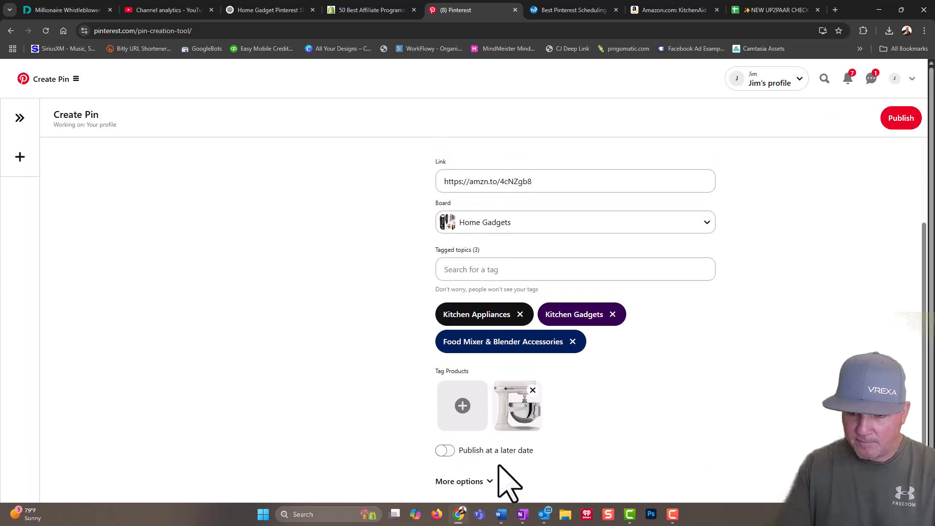
Expand the Pin's additional options, then switch to ChatGPT and ask for "best alt text for pinterest for KitchenAid mixer".
{"action": "left_click", "coordinate": [490, 482]}
{"action": "scroll", "coordinate": [627, 386], "scroll_direction": "down", "scroll_amount": 3}
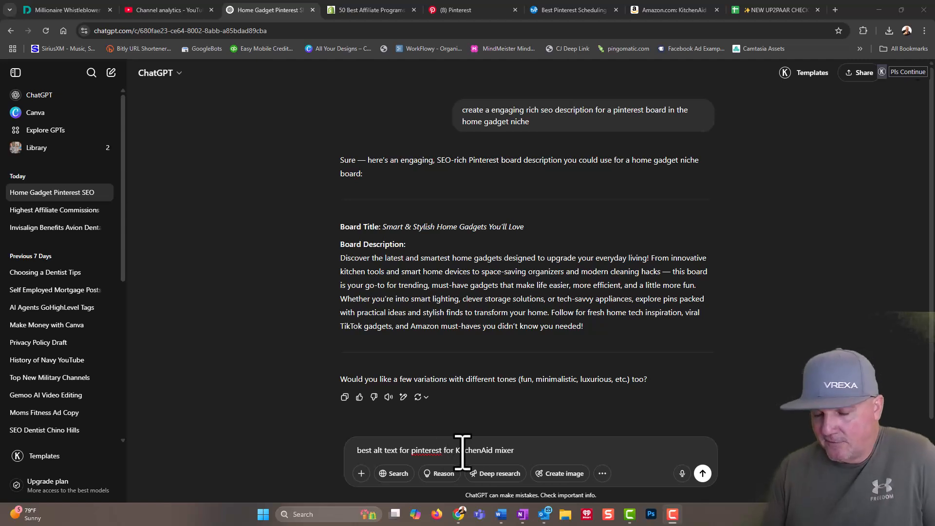
{"action": "left_click", "coordinate": [702, 473]}
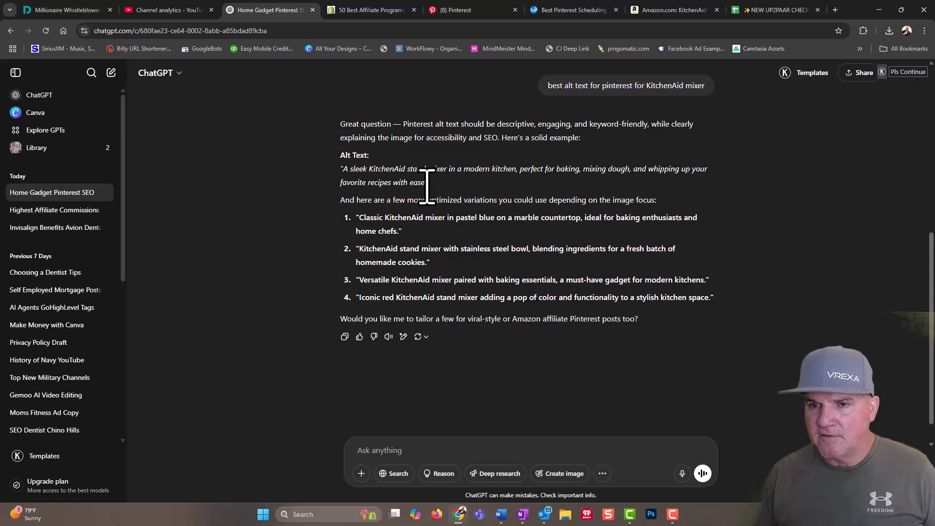
Copy ChatGPT's main alt text suggestion, starting "A sleek KitchenAid stand mixer in a modern kitchen", without quotation marks into the Pin's alt text on Pinterest.
{"action": "left_click_drag", "start_coordinate": [427, 185], "coordinate": [353, 170]}
{"action": "key", "text": "ctrl+c"}
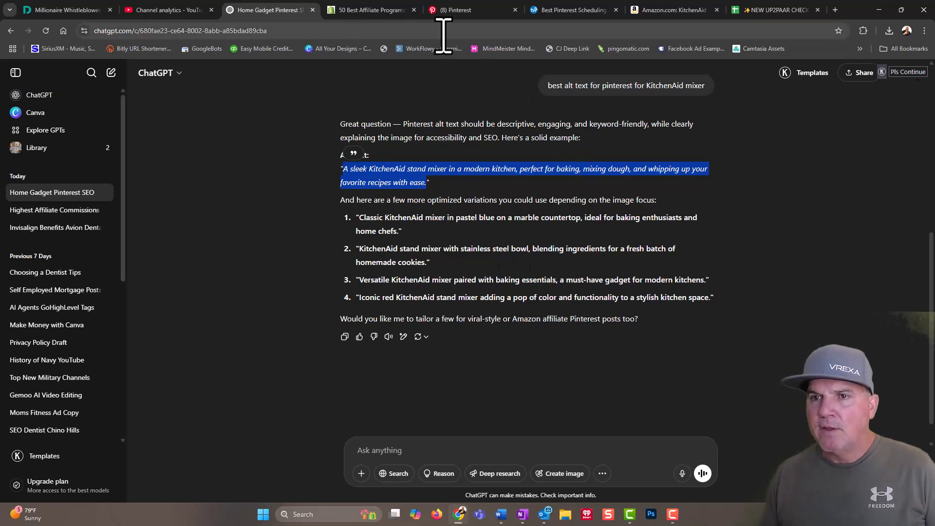
{"action": "left_click", "coordinate": [460, 11]}
{"action": "left_click", "coordinate": [495, 451]}
{"action": "key", "text": "ctrl+v"}
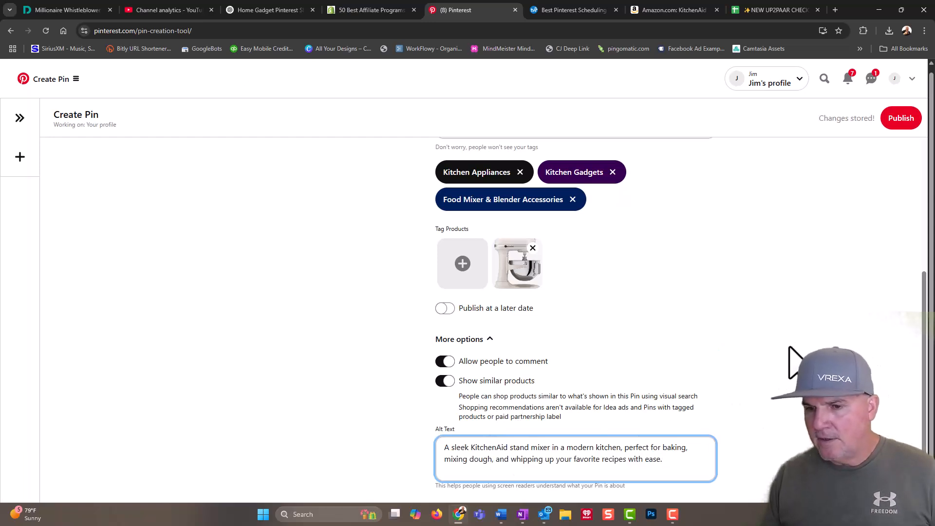
Publish the finished mixer Pin and open its published page.
{"action": "scroll", "coordinate": [705, 369], "scroll_direction": "up", "scroll_amount": 6}
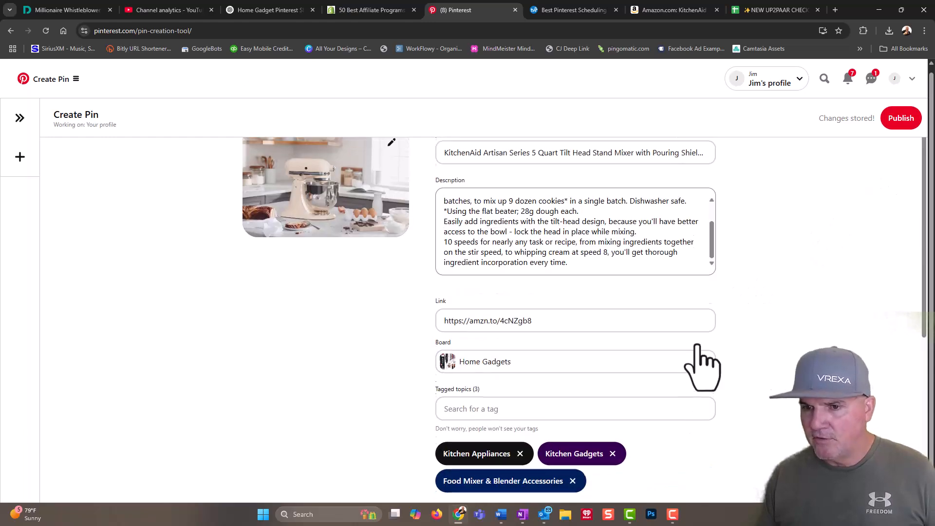
{"action": "left_click", "coordinate": [900, 119]}
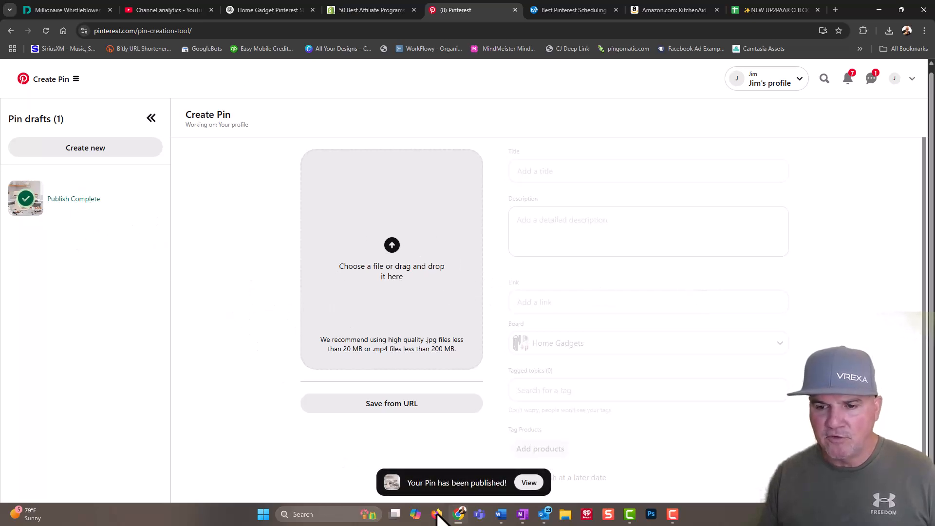
{"action": "left_click", "coordinate": [529, 482]}
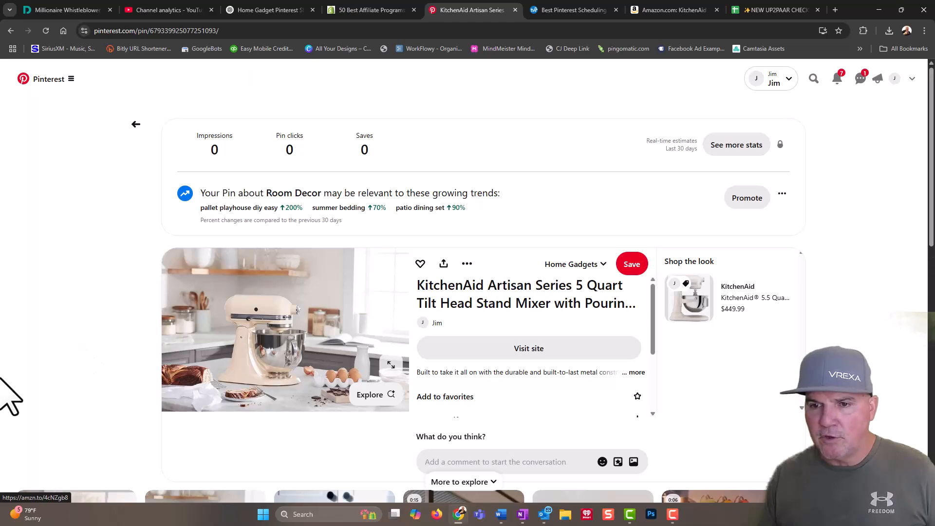
Look over the related Pins below the published mixer Pin, test its site link to Amazon, and return to the Pin.
{"action": "scroll", "coordinate": [9, 394], "scroll_direction": "down", "scroll_amount": 5}
{"action": "scroll", "coordinate": [701, 375], "scroll_direction": "down", "scroll_amount": 3}
{"action": "scroll", "coordinate": [701, 375], "scroll_direction": "down", "scroll_amount": 3}
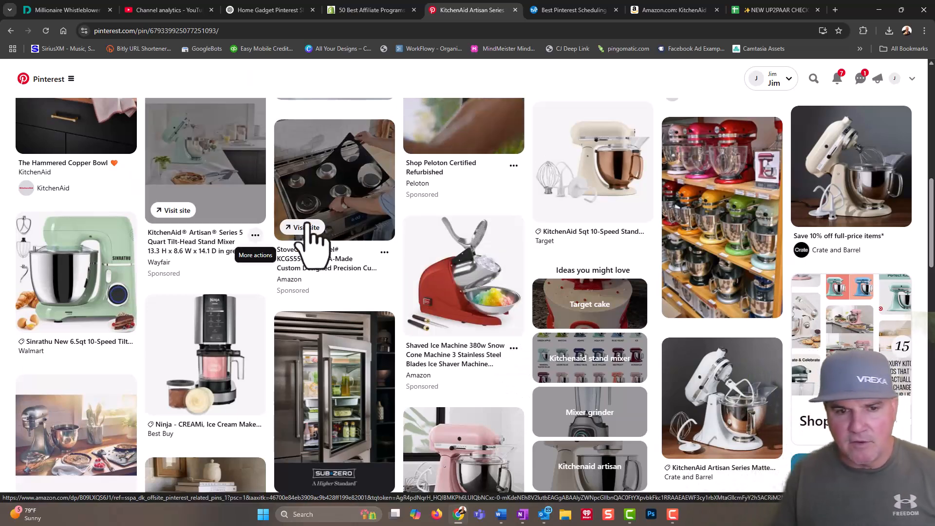
{"action": "scroll", "coordinate": [350, 322], "scroll_direction": "up", "scroll_amount": 10}
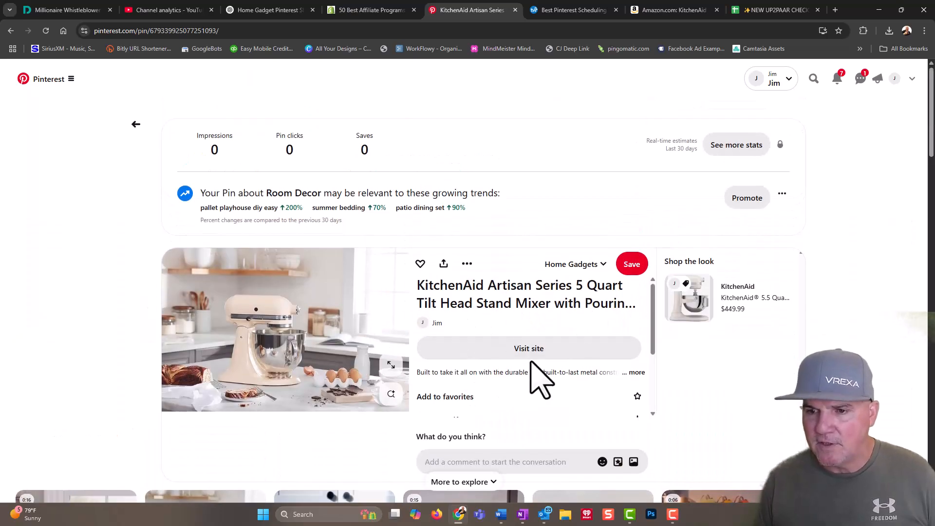
{"action": "left_click", "coordinate": [524, 348]}
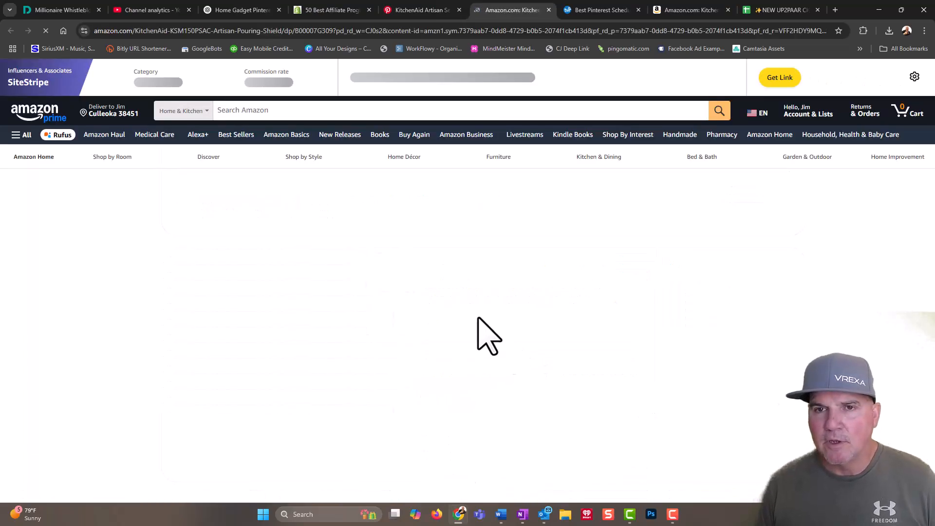
{"action": "left_click", "coordinate": [419, 10]}
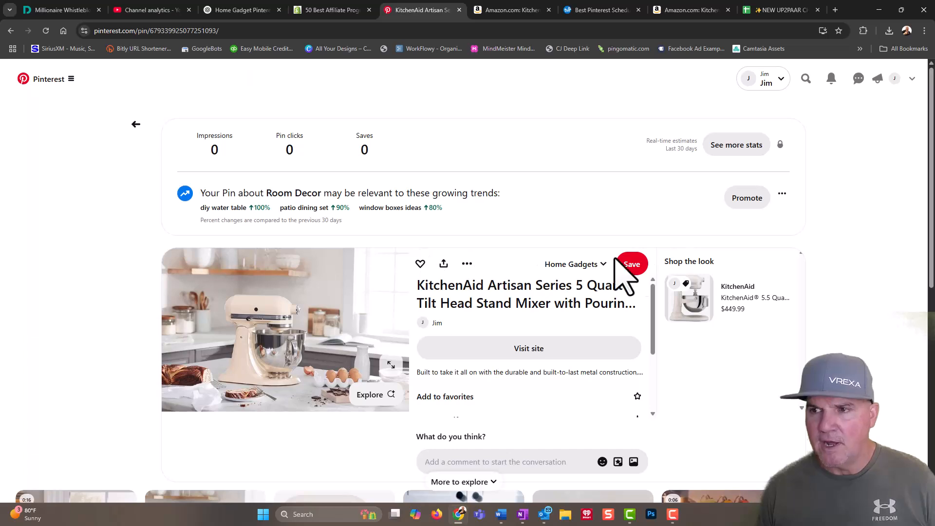
Open the mixer Pin's detailed stats and examine its performance over time.
{"action": "left_click", "coordinate": [740, 147]}
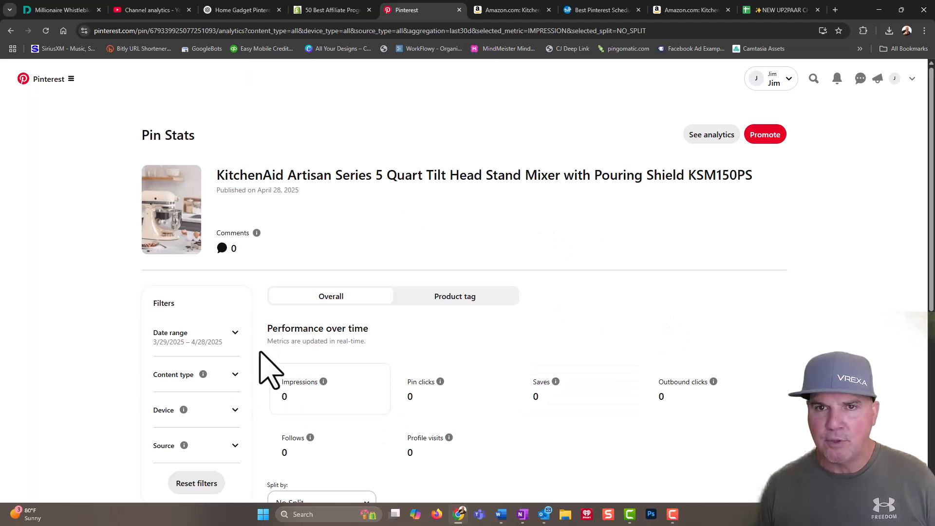
{"action": "scroll", "coordinate": [272, 351], "scroll_direction": "down", "scroll_amount": 5}
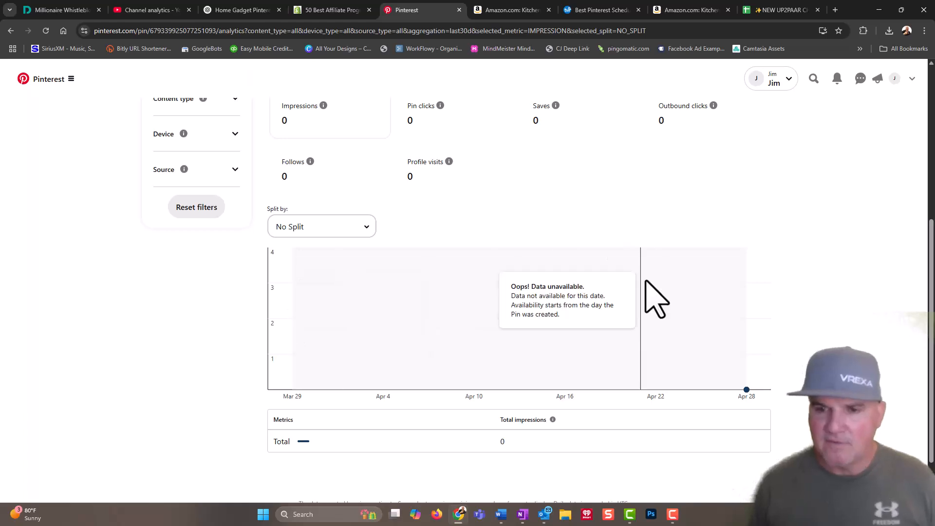
Open the promotion campaign setup for the mixer Pin, look at its objective choices, and return to the Pinterest browsing page.
{"action": "scroll", "coordinate": [197, 377], "scroll_direction": "up", "scroll_amount": 5}
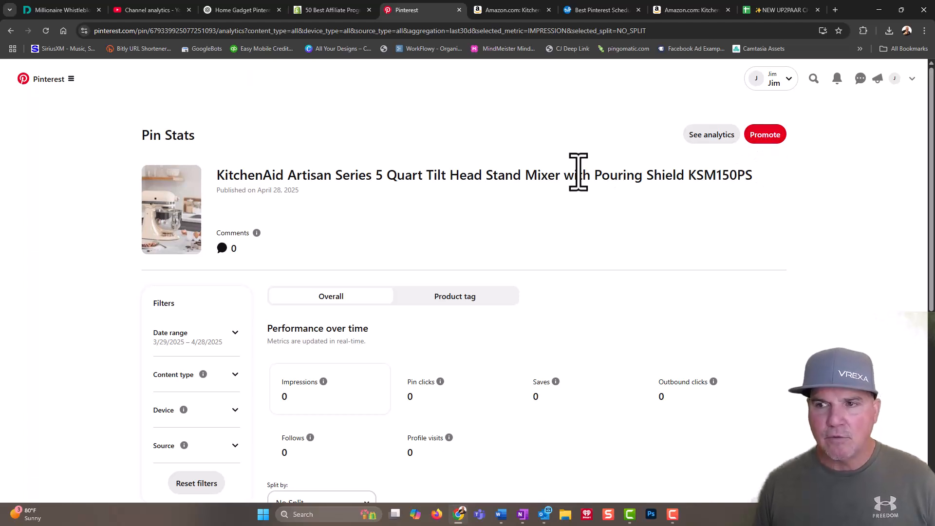
{"action": "left_click", "coordinate": [771, 139]}
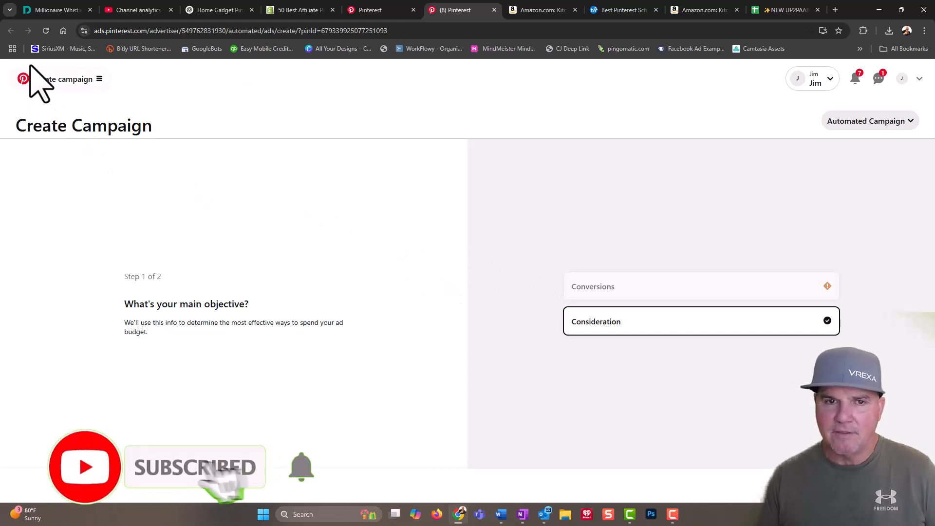
{"action": "left_click", "coordinate": [371, 11]}
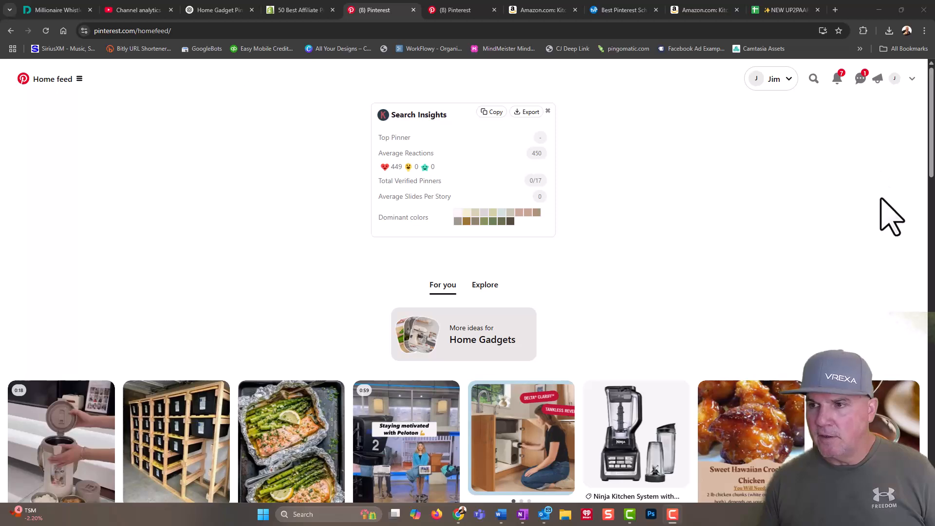
{"action": "left_click_drag", "start_coordinate": [929, 154], "coordinate": [929, 213]}
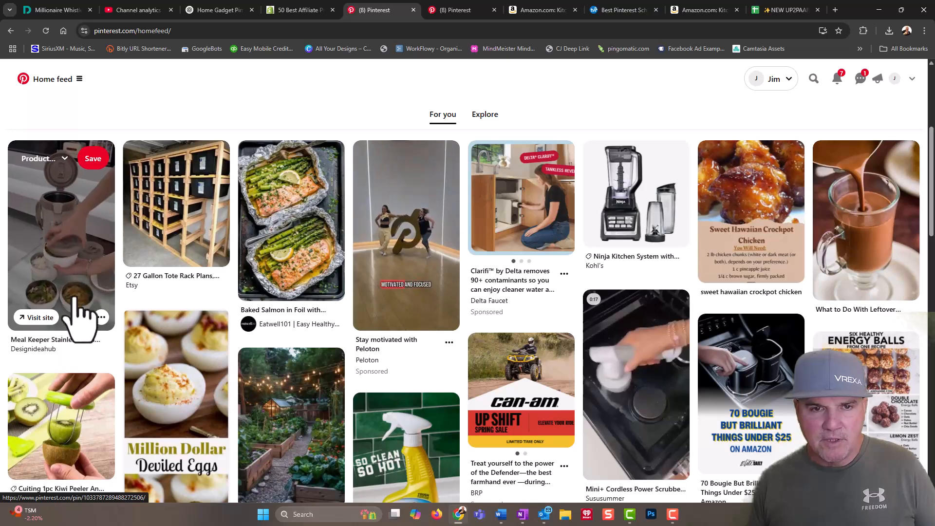
{"action": "left_click", "coordinate": [102, 317]}
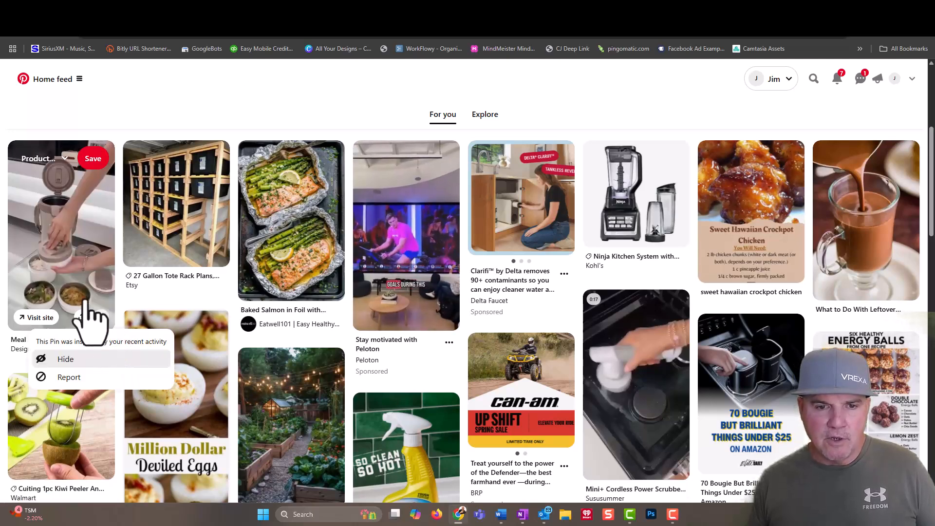
{"action": "left_click", "coordinate": [76, 238]}
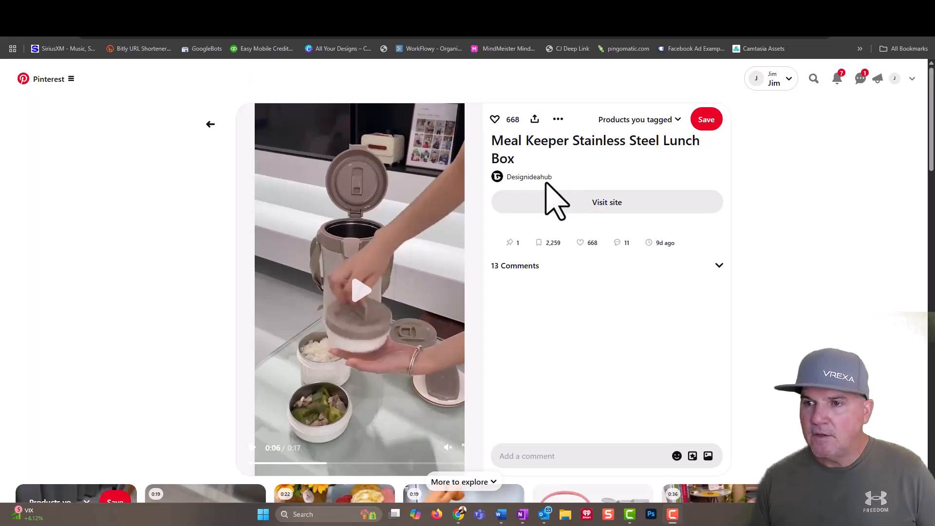
{"action": "left_click", "coordinate": [528, 179]}
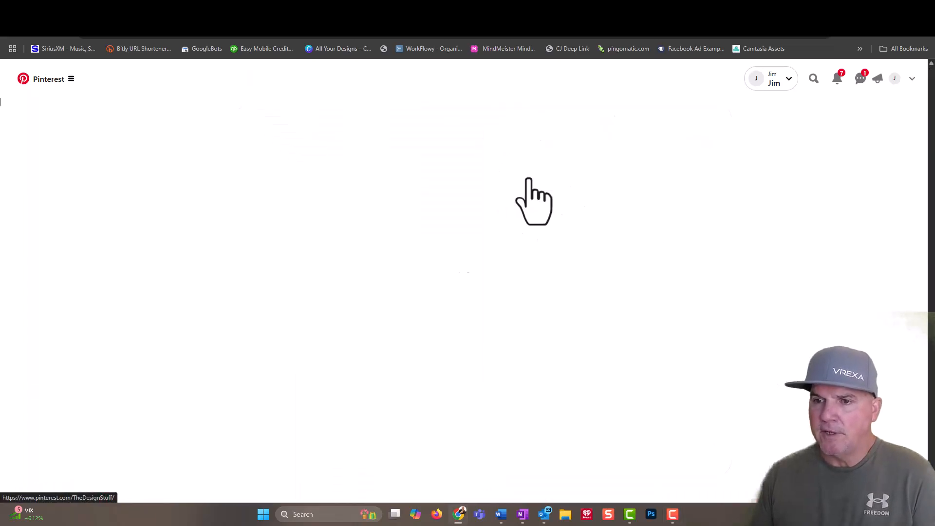
{"action": "left_click", "coordinate": [187, 262]}
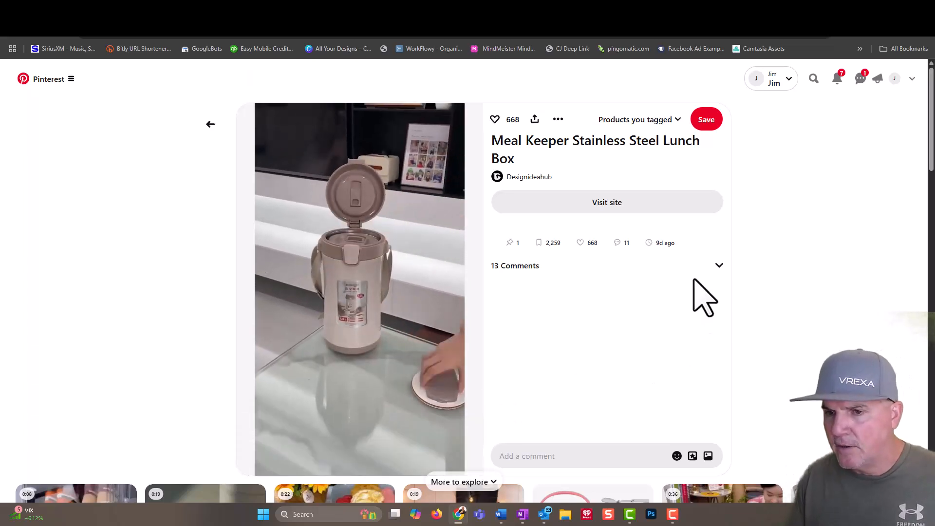
Expand the lunch box Pin's comments, view the profile of the second commenter, and return to the Pin.
{"action": "left_click", "coordinate": [714, 266]}
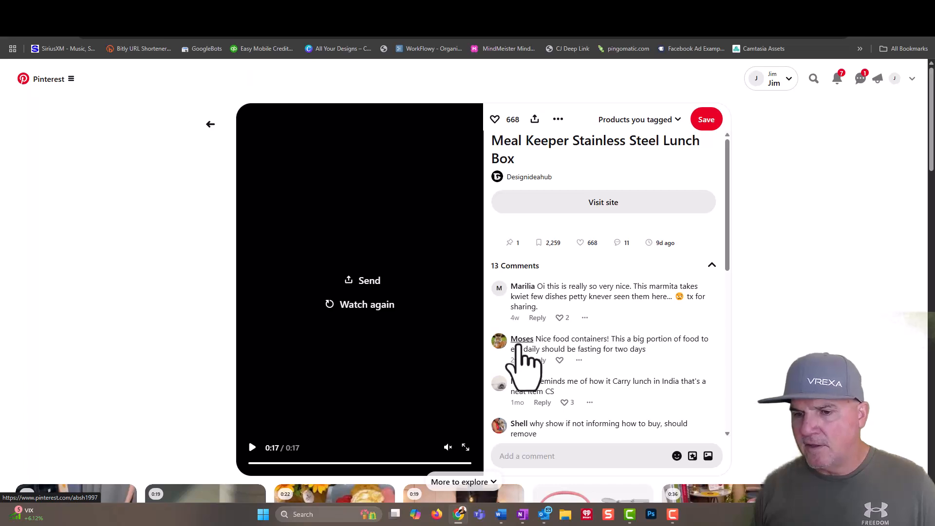
{"action": "left_click", "coordinate": [522, 340]}
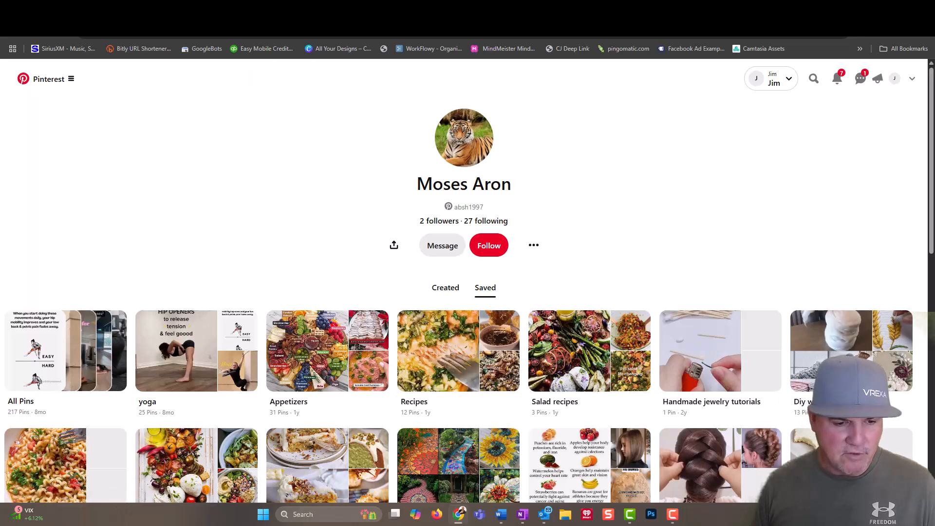
{"action": "key", "text": "alt+Left"}
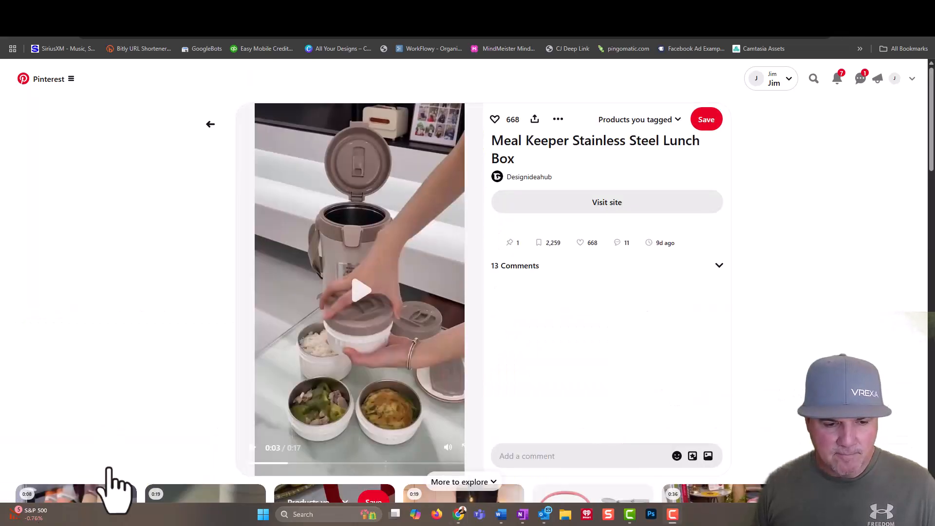
Go back to the campaign creation page on Pinterest and open the account's own profile with its created Pins.
{"action": "left_click", "coordinate": [701, 39]}
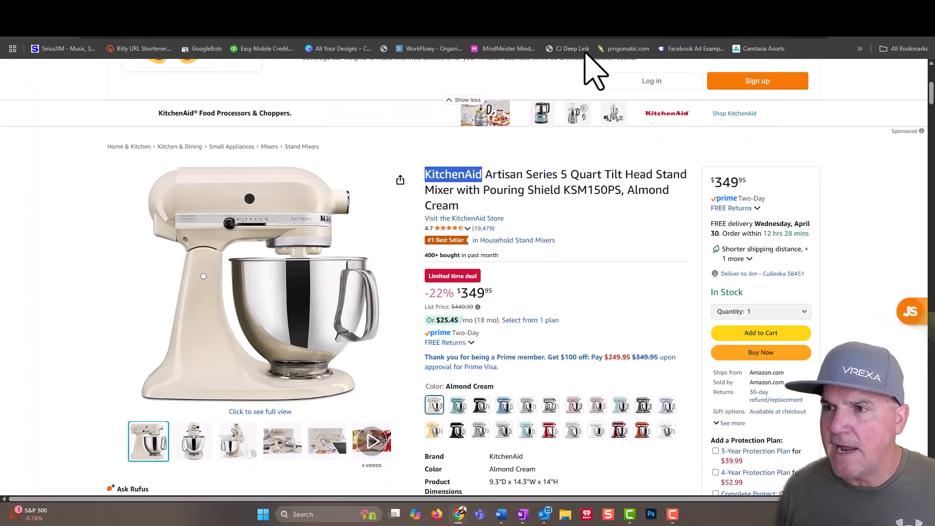
{"action": "left_click", "coordinate": [459, 34]}
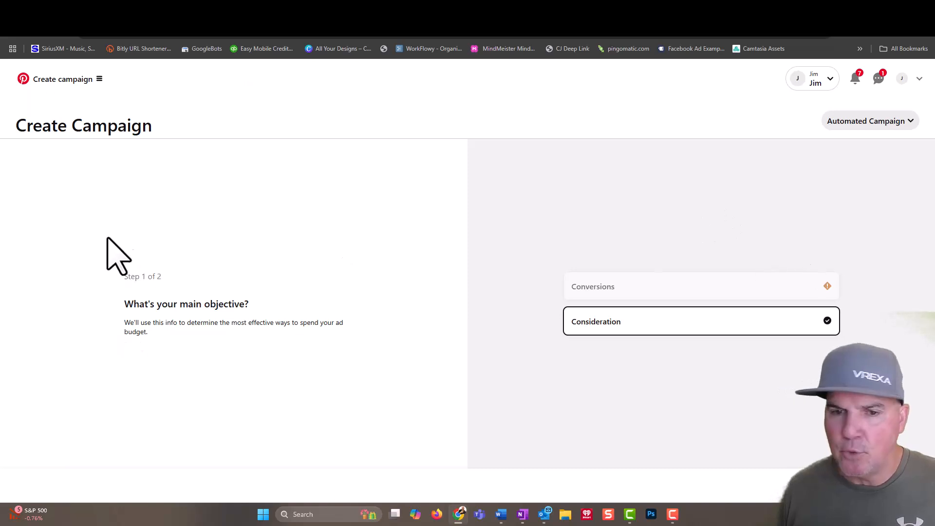
{"action": "left_click", "coordinate": [902, 79]}
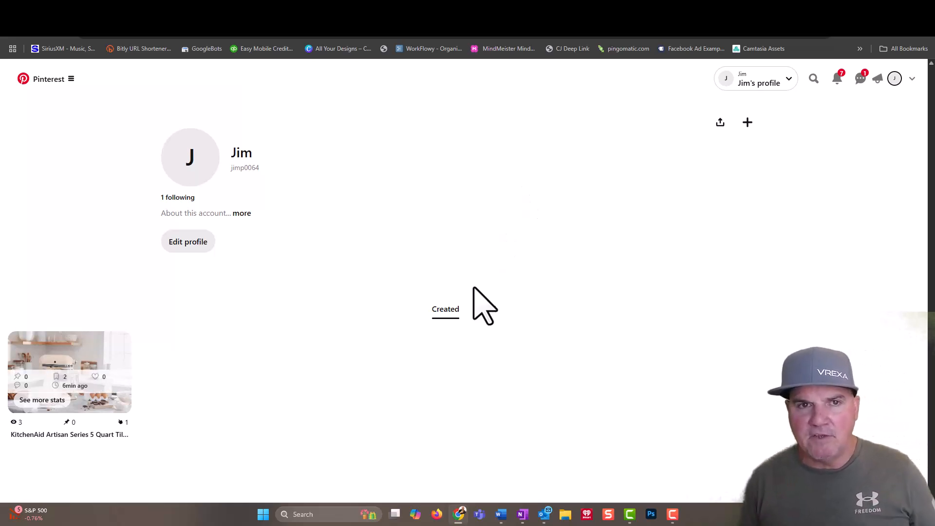
Switch to the KitchenAid mixer page on Amazon, look over the full list of site categories, and return to the product details.
{"action": "left_click", "coordinate": [703, 15]}
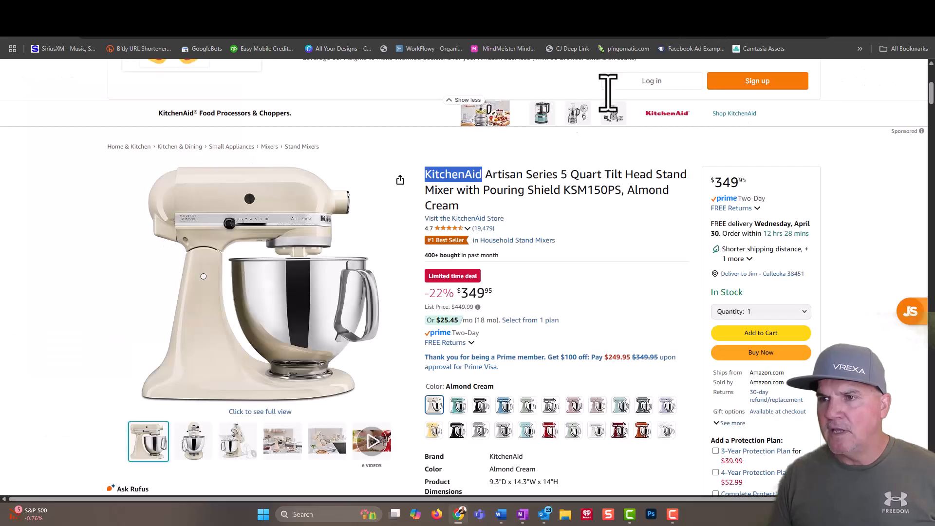
{"action": "scroll", "coordinate": [146, 136], "scroll_direction": "up", "scroll_amount": 5}
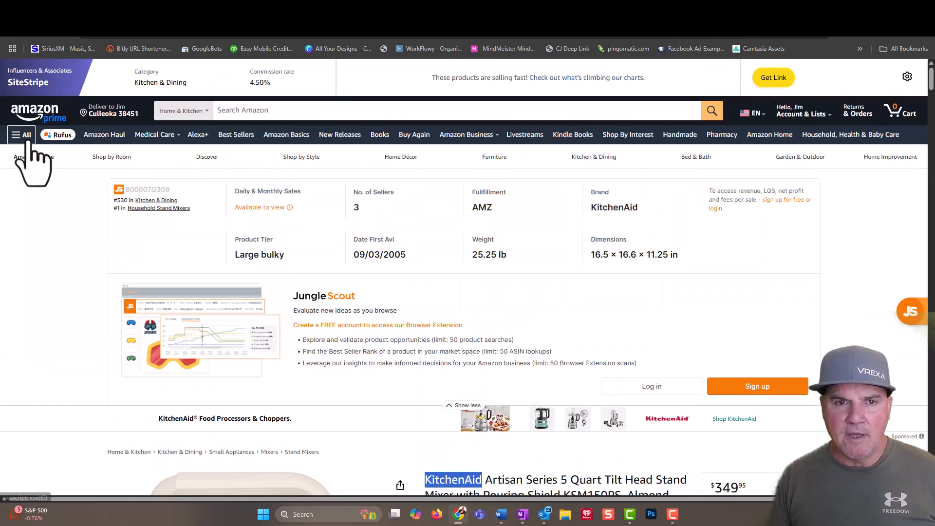
{"action": "left_click", "coordinate": [28, 138]}
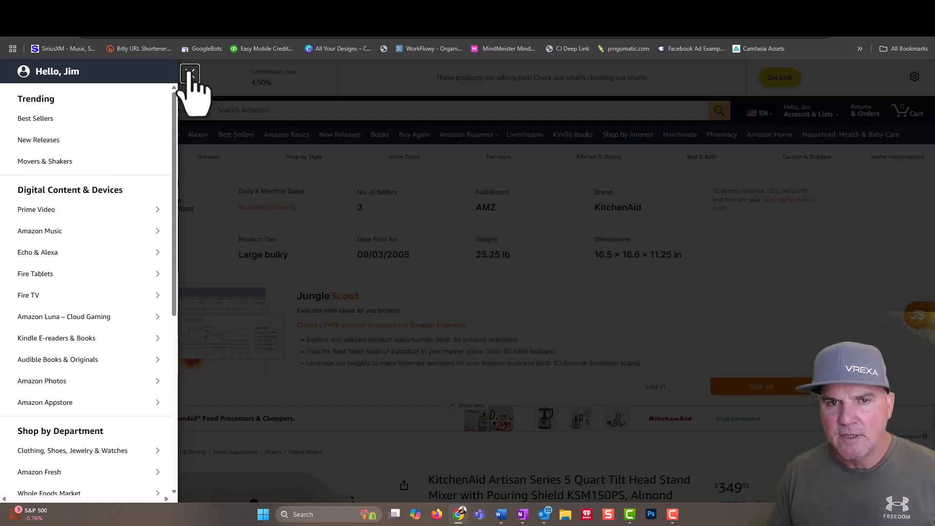
{"action": "left_click", "coordinate": [735, 150]}
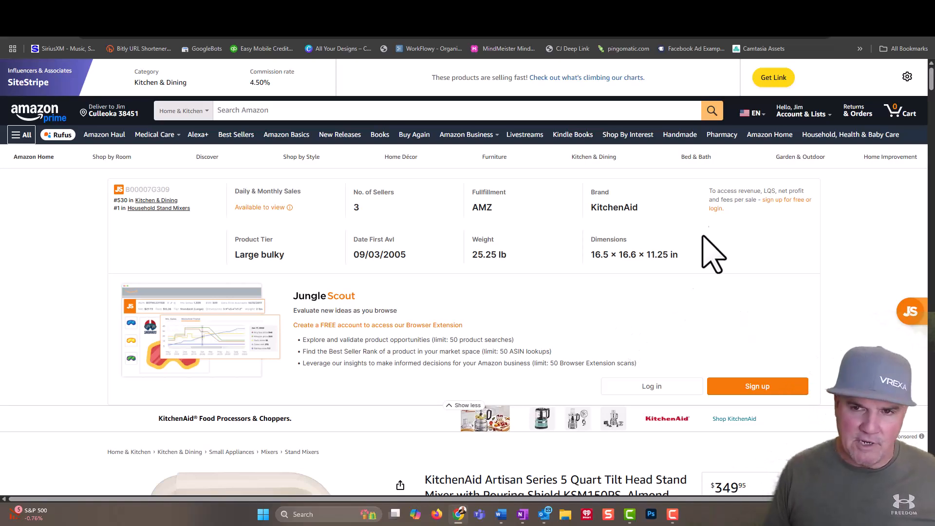
{"action": "scroll", "coordinate": [737, 258], "scroll_direction": "down", "scroll_amount": 6}
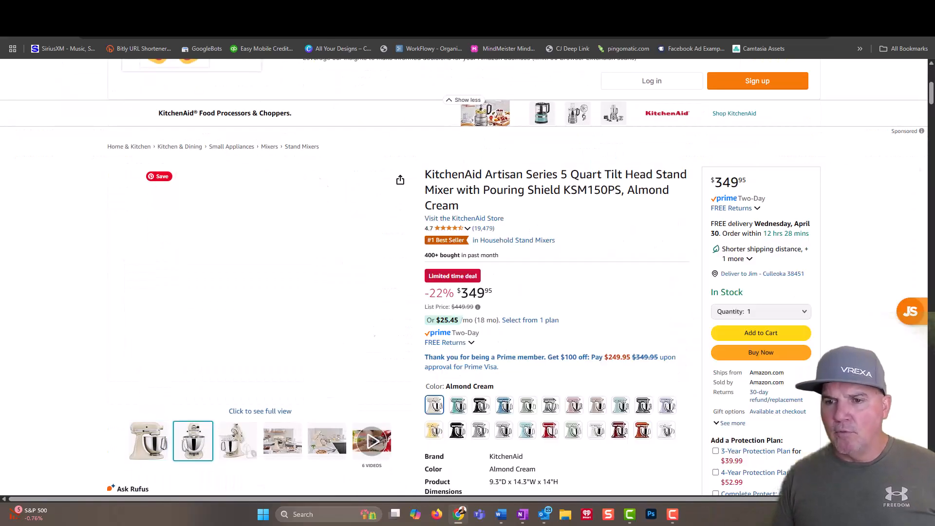